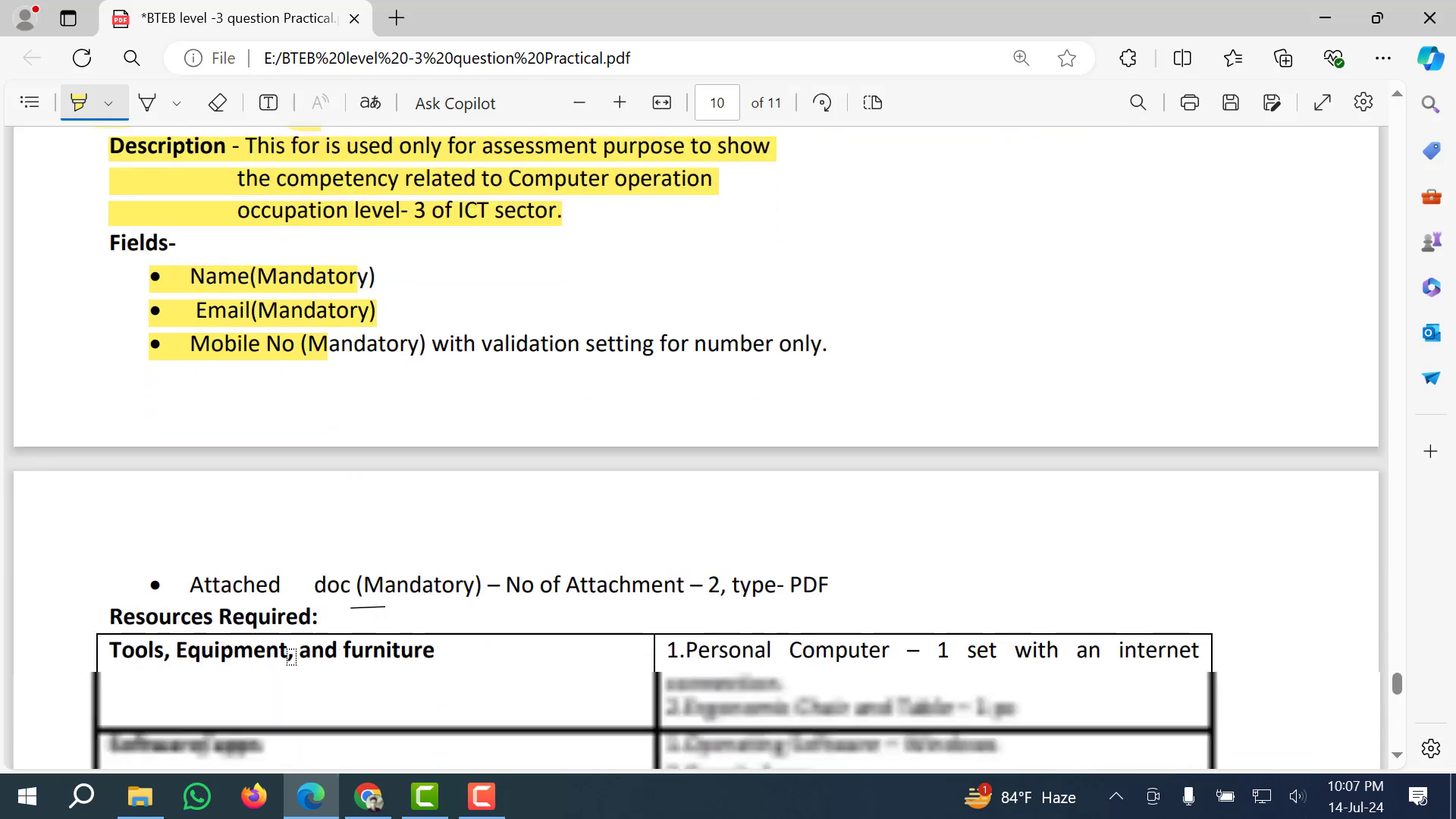
Highlight the 'Attached doc (Mandatory) – No of Attachment' bullet in yellow in the task sheet PDF.
scroll(292, 657, down, 1)
drag(152, 585, 673, 584)
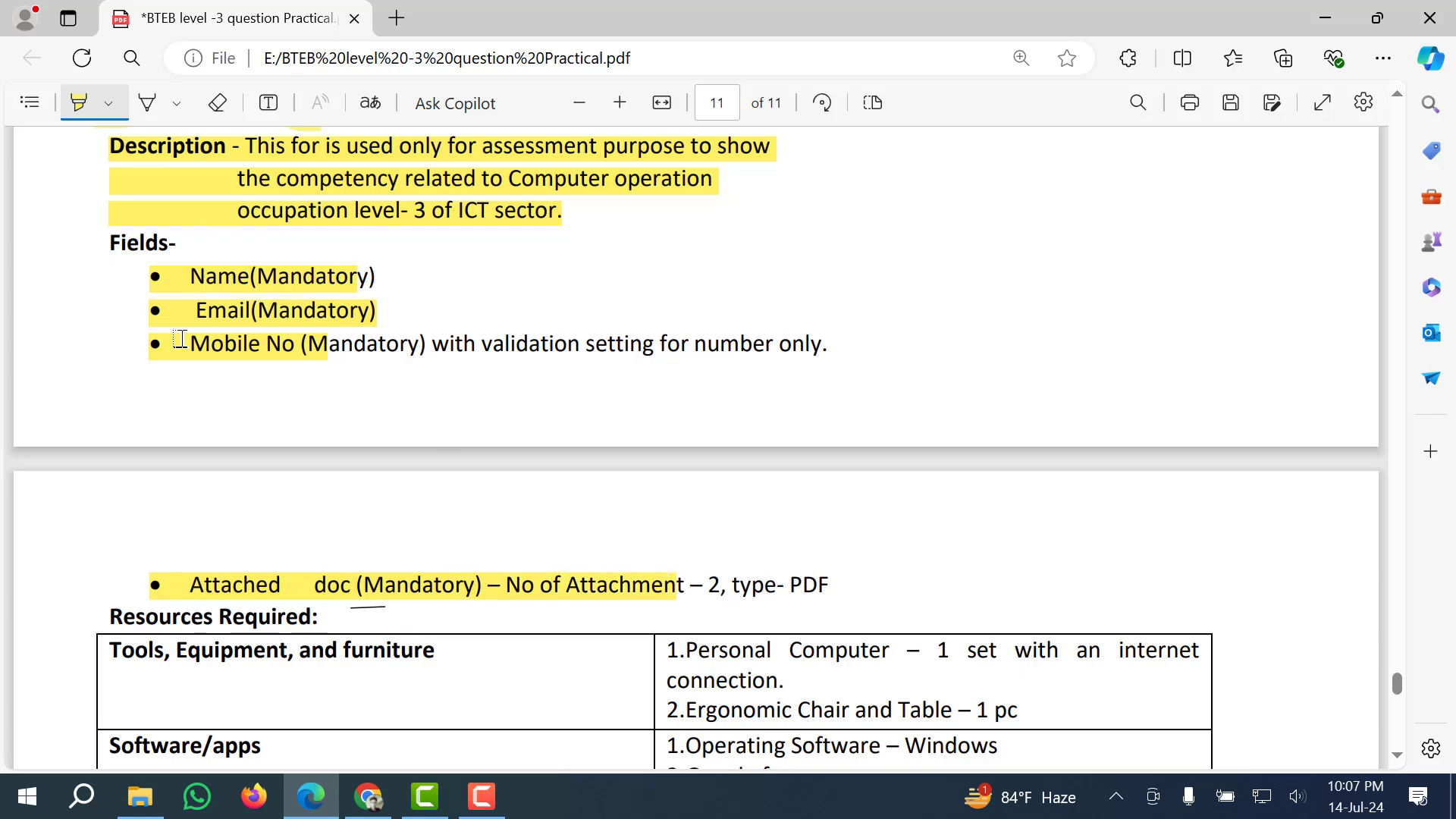
scroll(482, 480, up, 2)
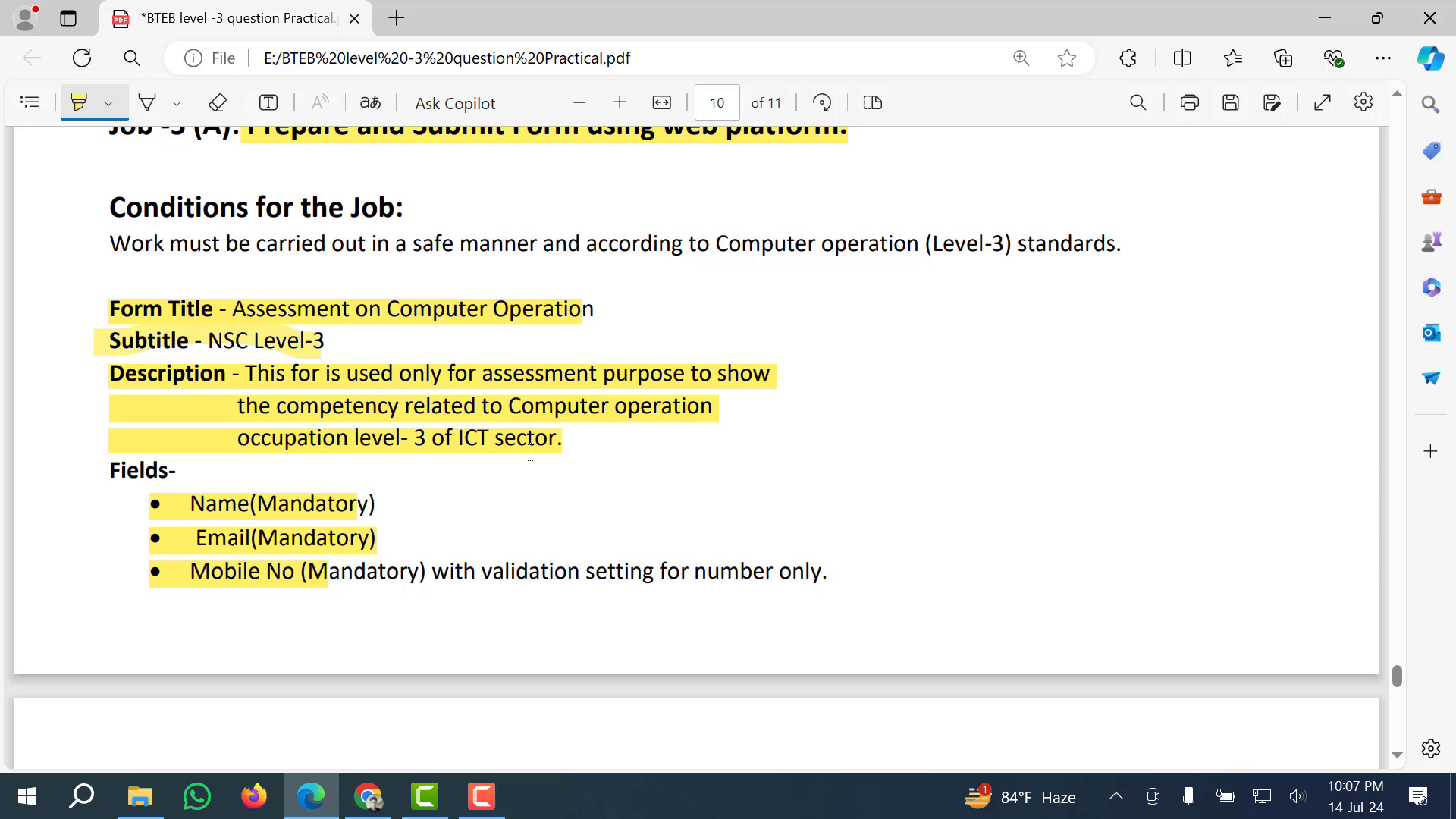
scroll(463, 488, up, 1)
scroll(463, 487, down, 1)
key(super+d)
Open Google Drive from the Google apps grid in a new Chrome tab.
click(368, 795)
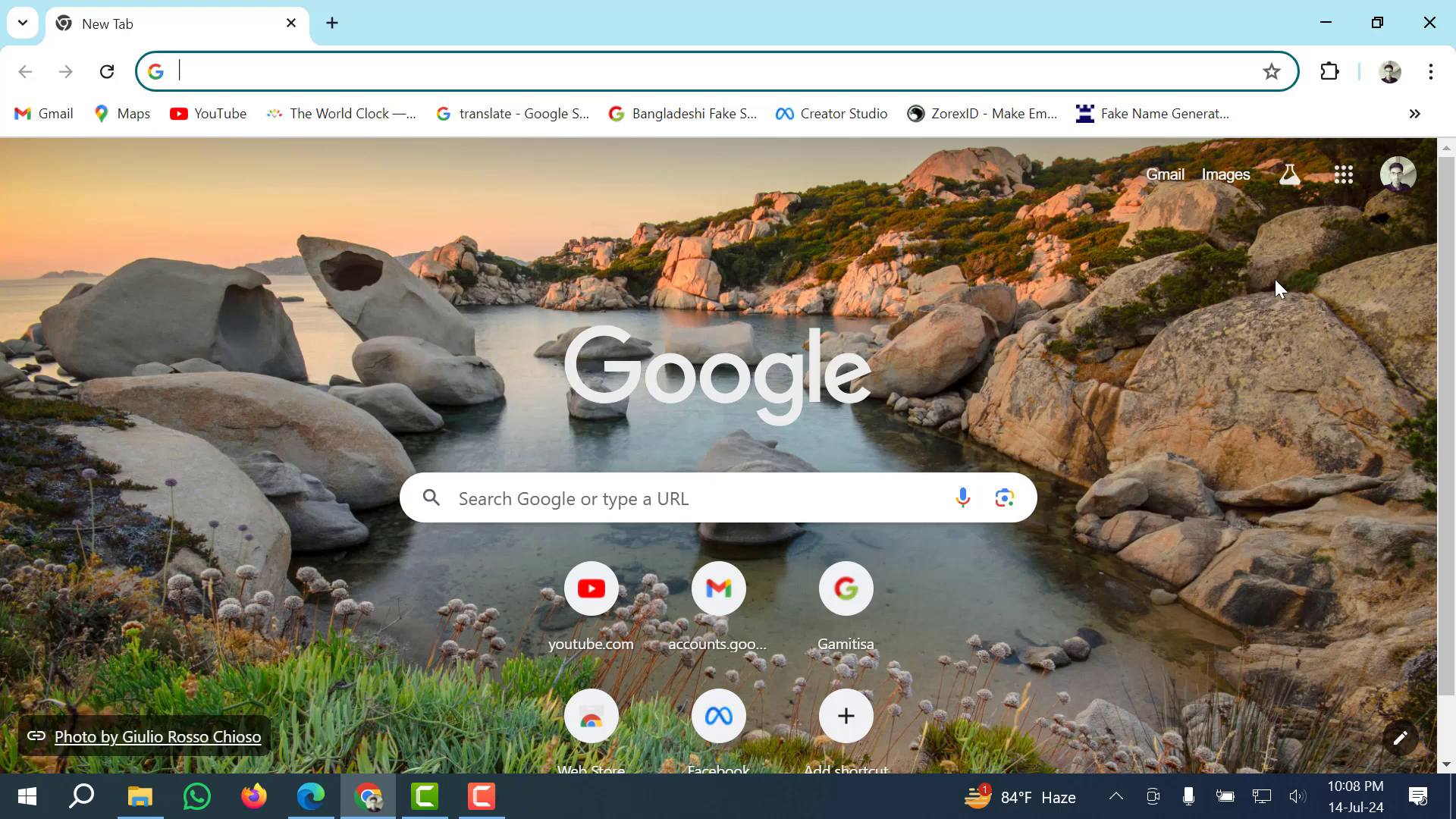
click(1346, 188)
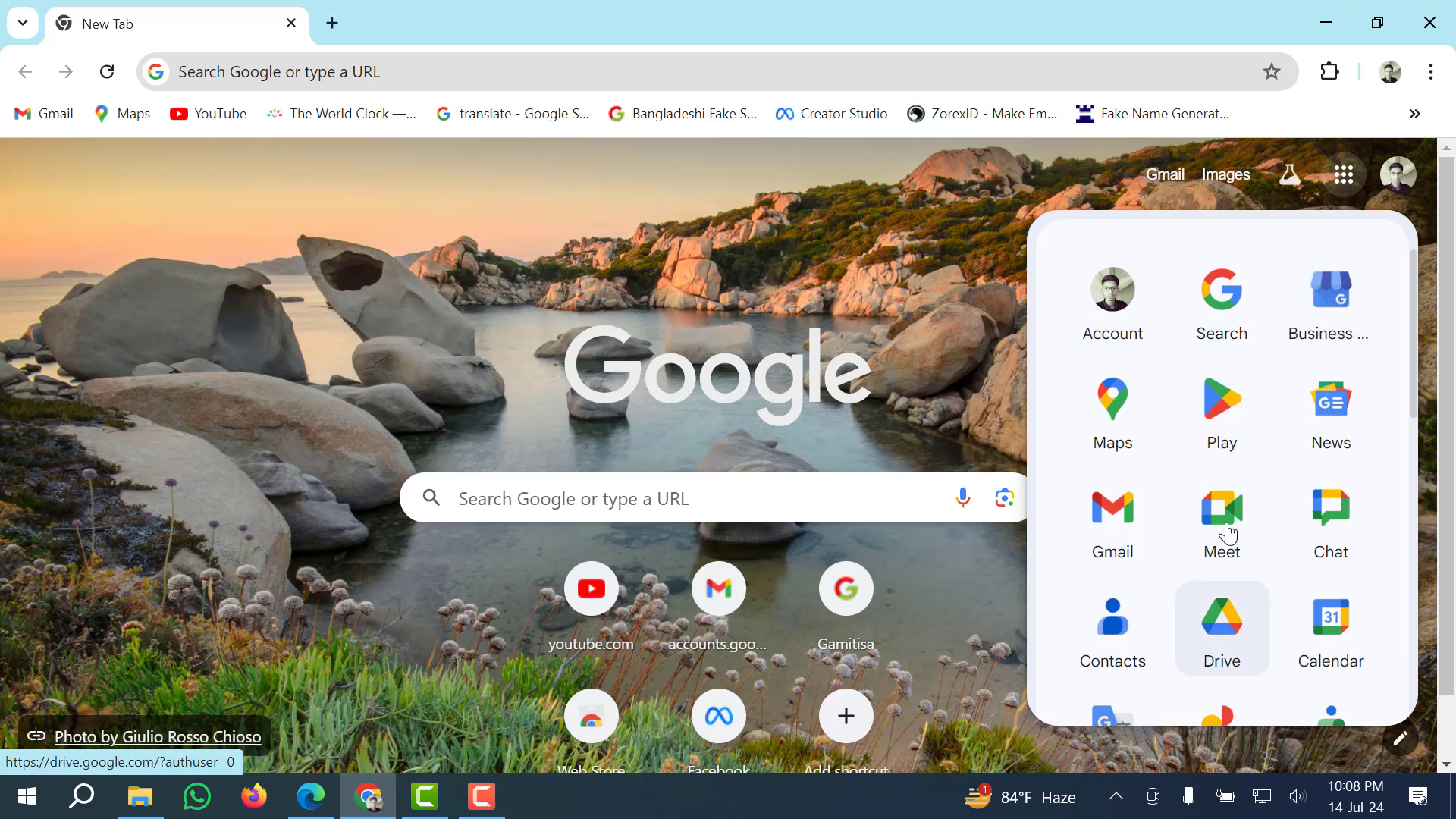
scroll(1229, 533, down, 1)
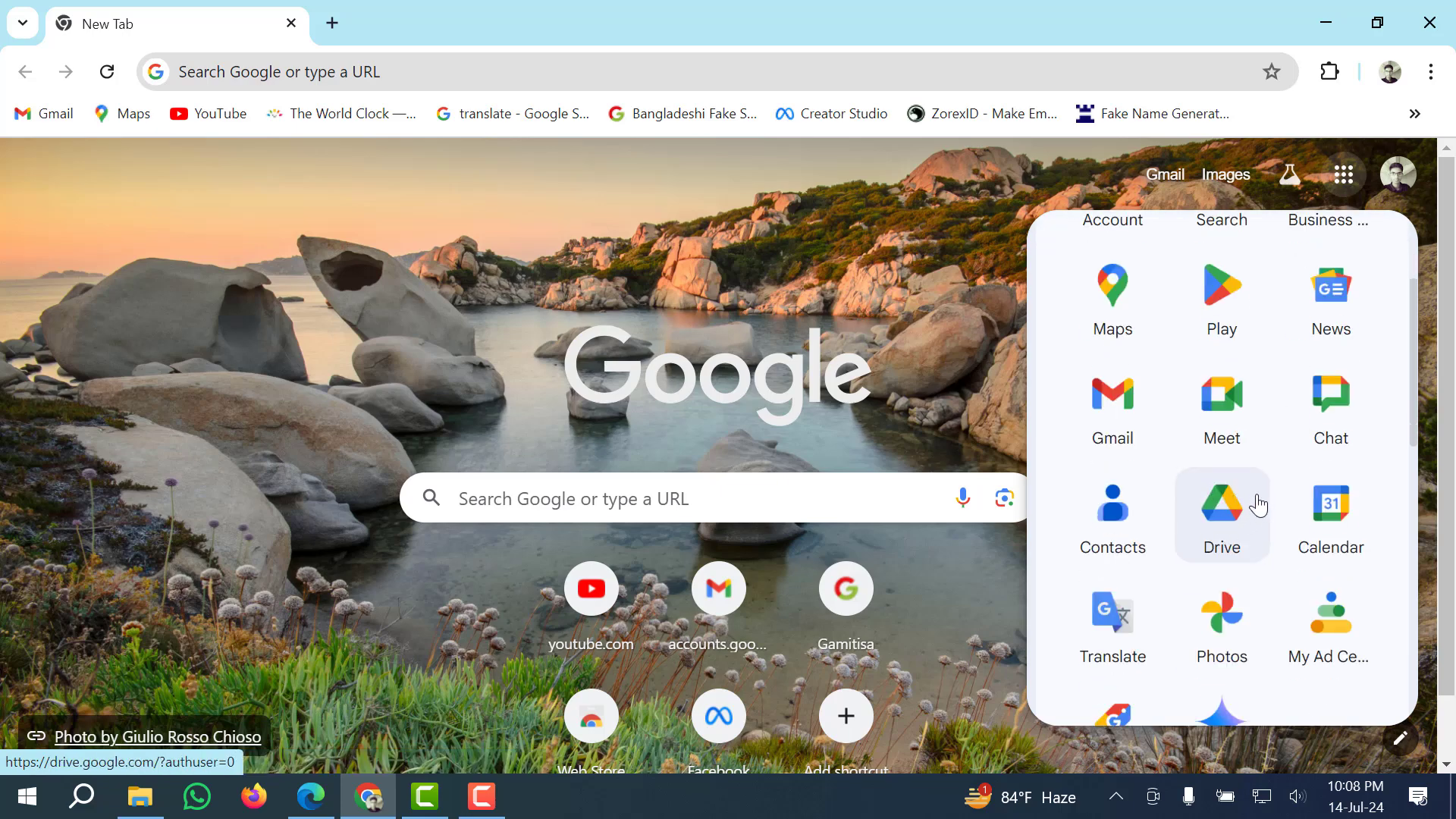
click(1220, 532)
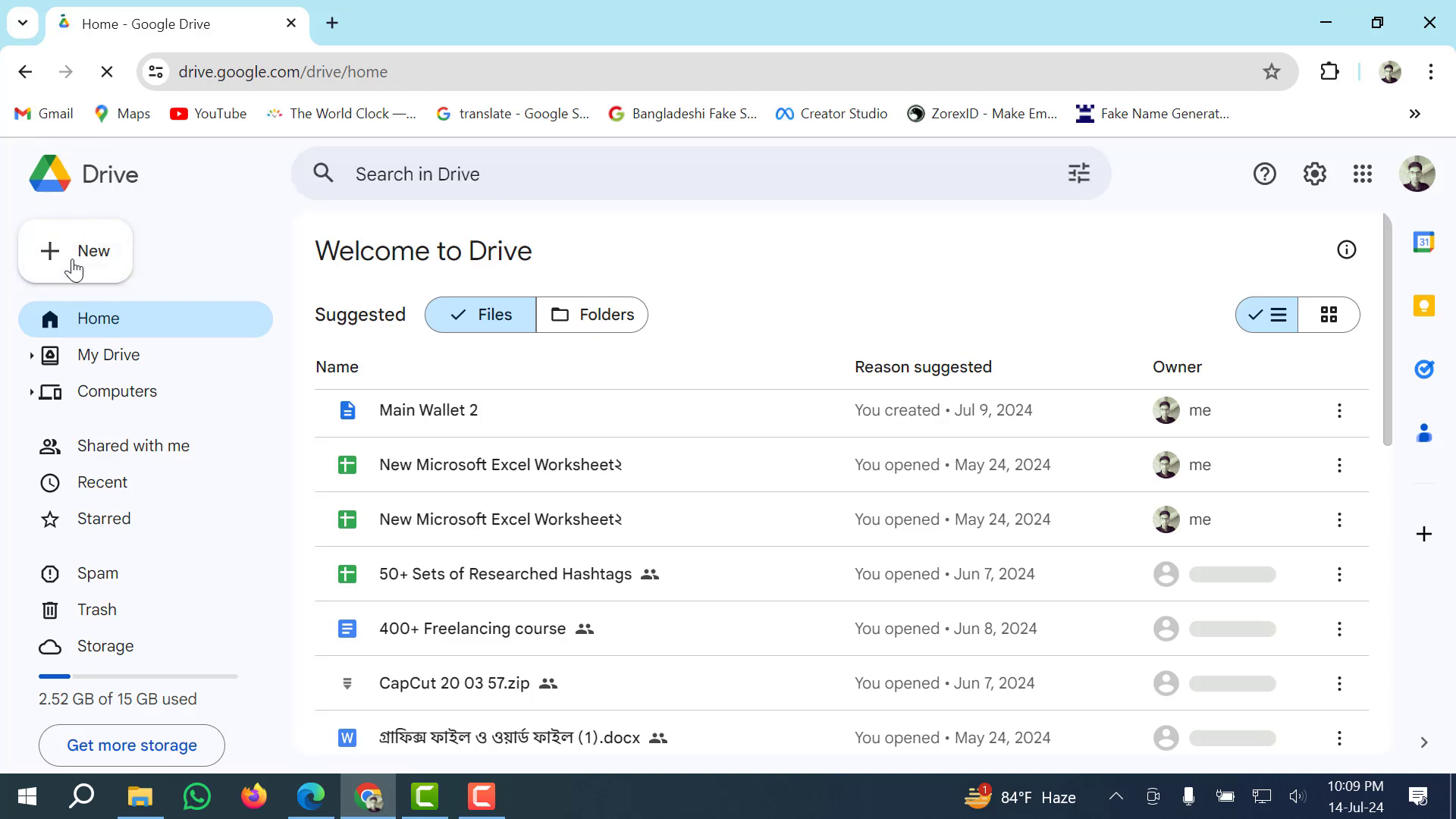
Create a new Drive folder named 'BTEB'.
click(73, 269)
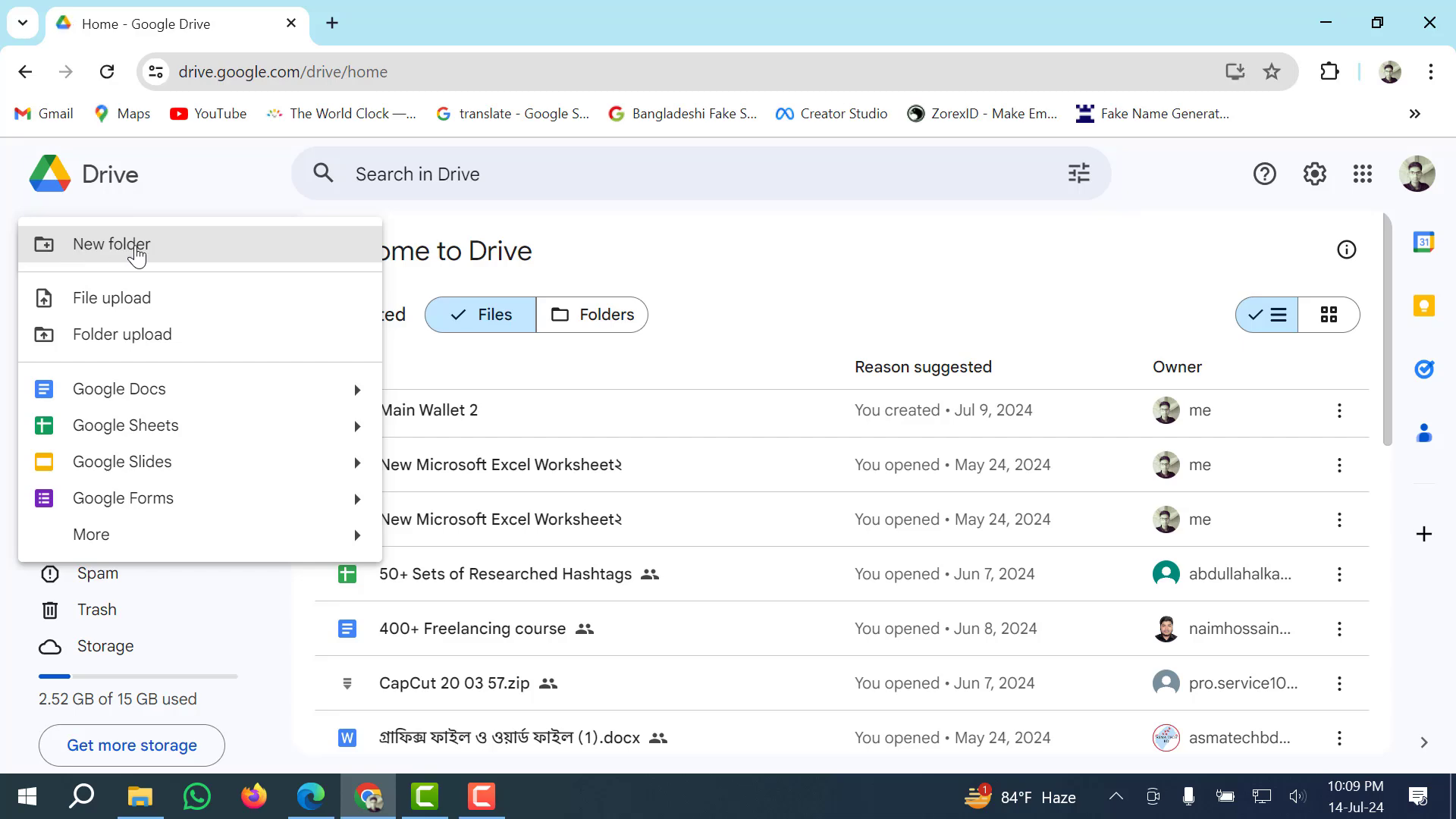
click(137, 254)
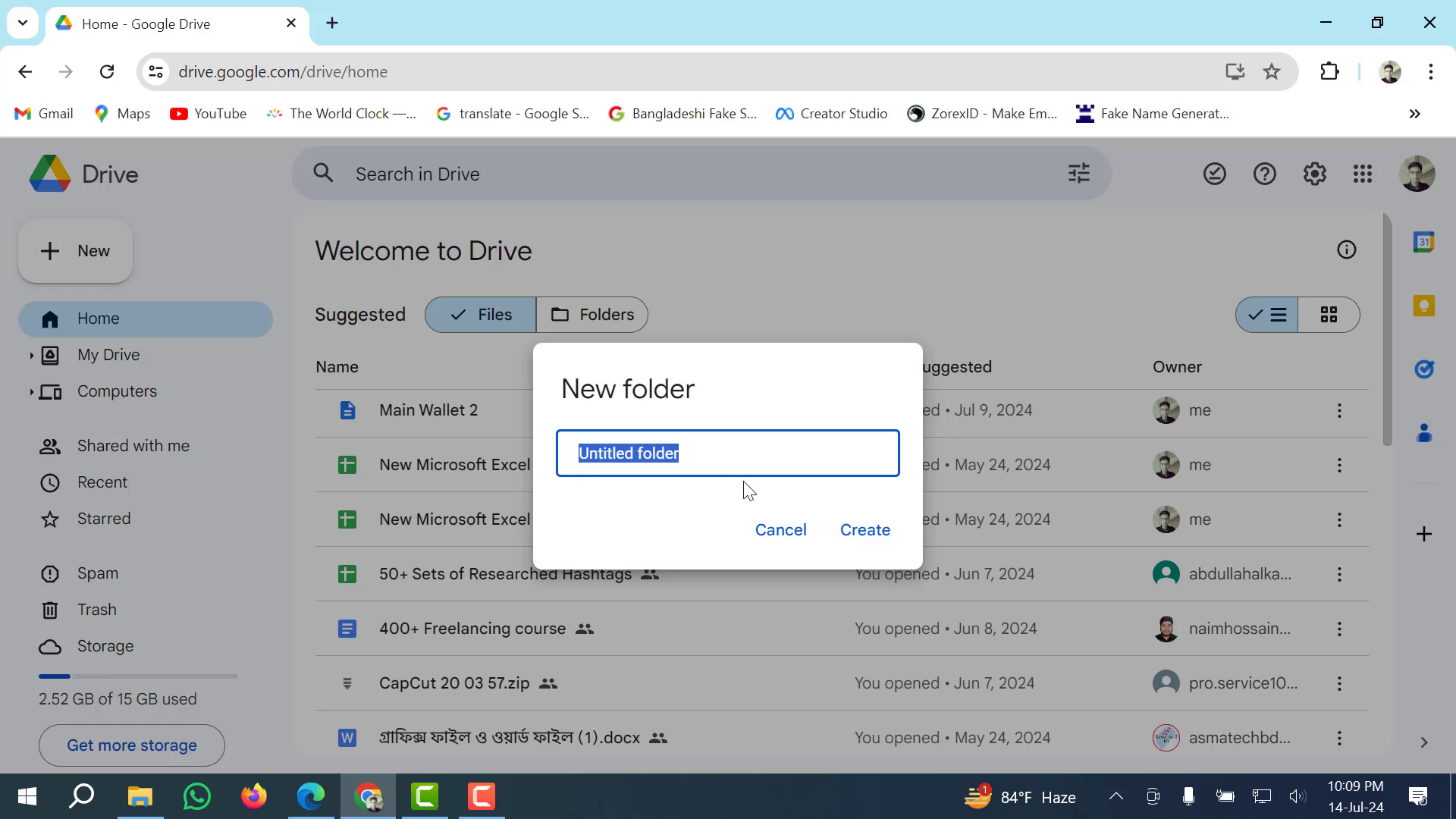
key(BackSpace)
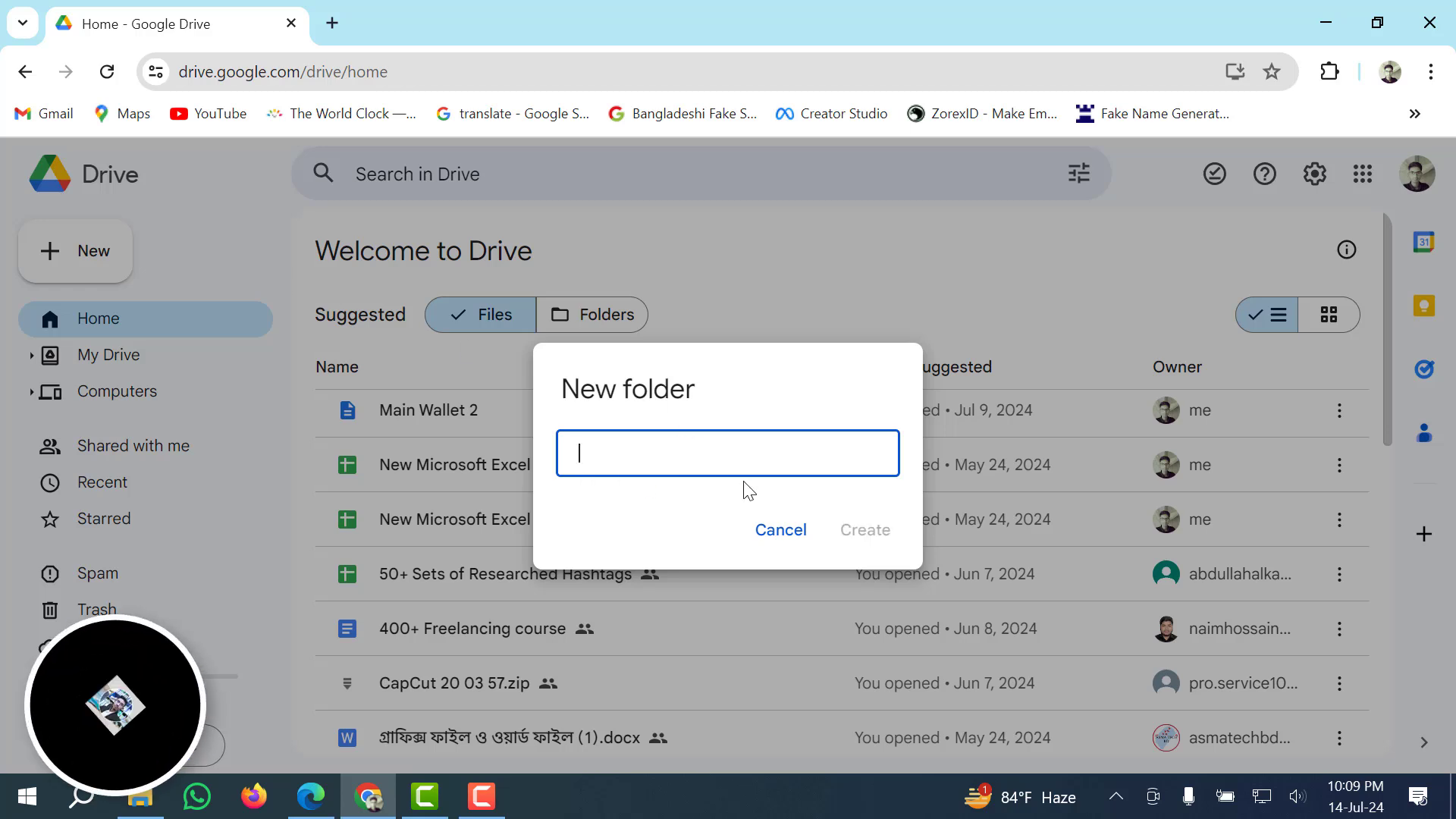
text(BTEB)
click(868, 545)
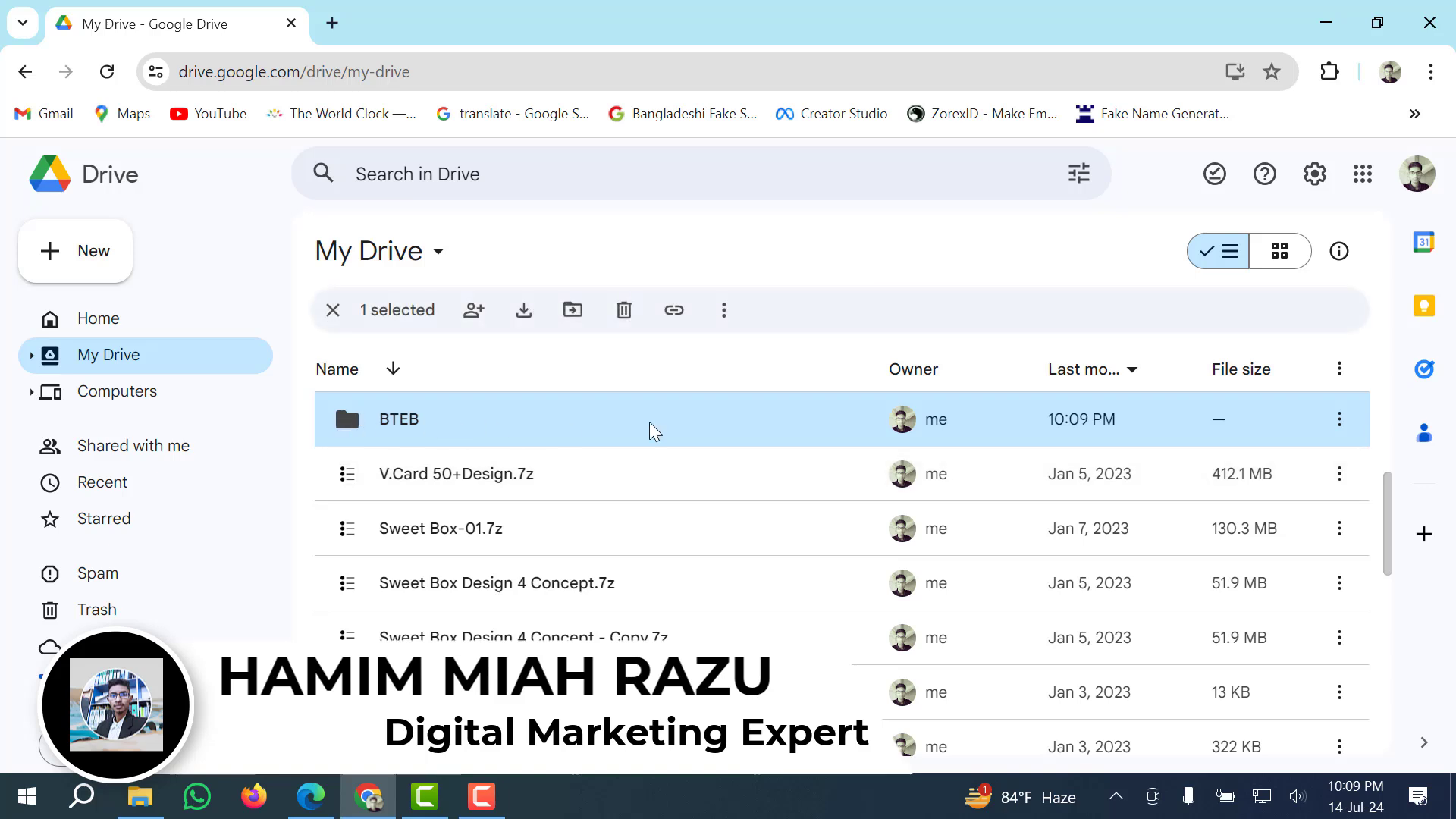
Inside the BTEB folder, create a new blank Google Form.
double_click(523, 423)
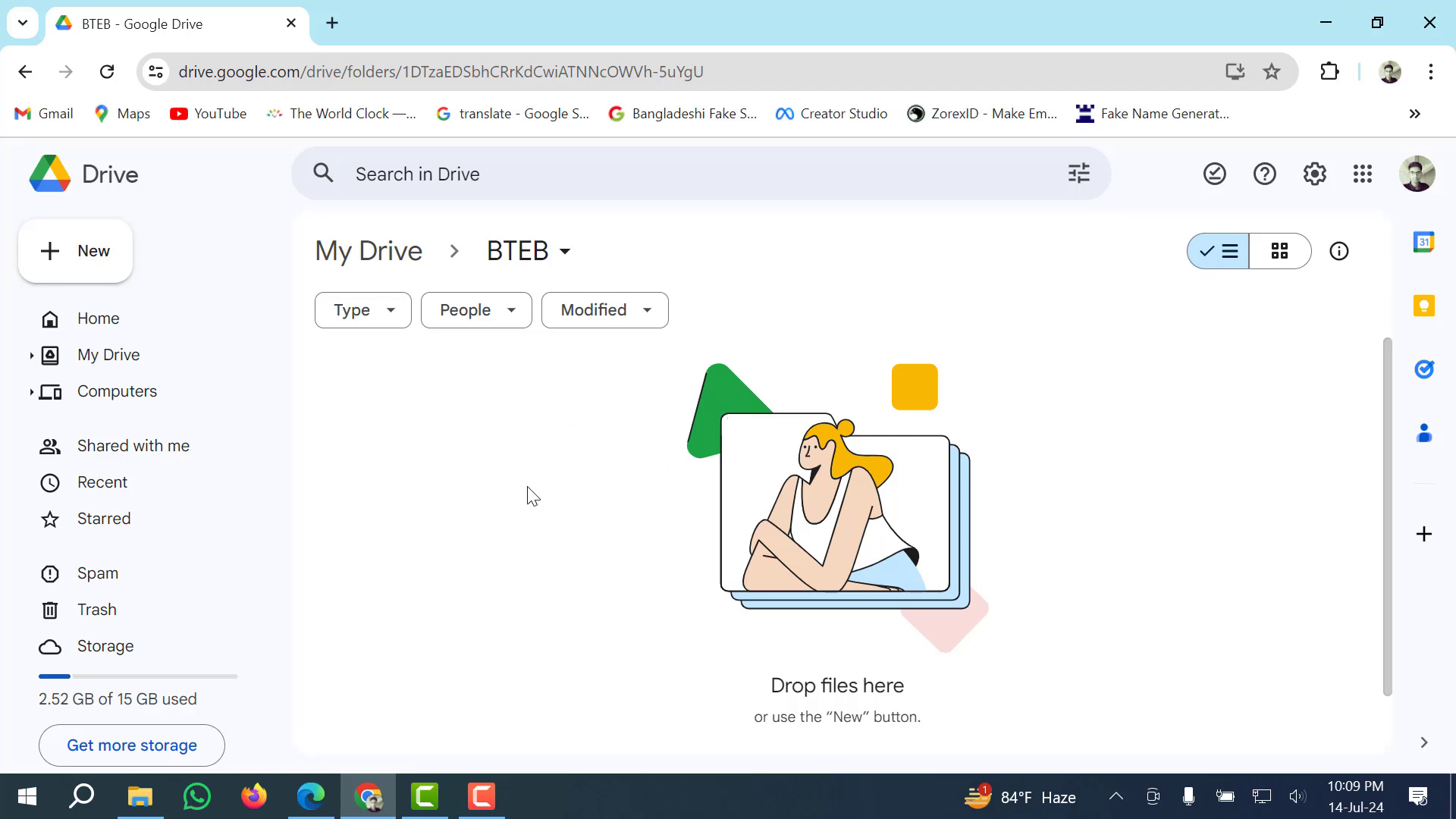
right_click(526, 409)
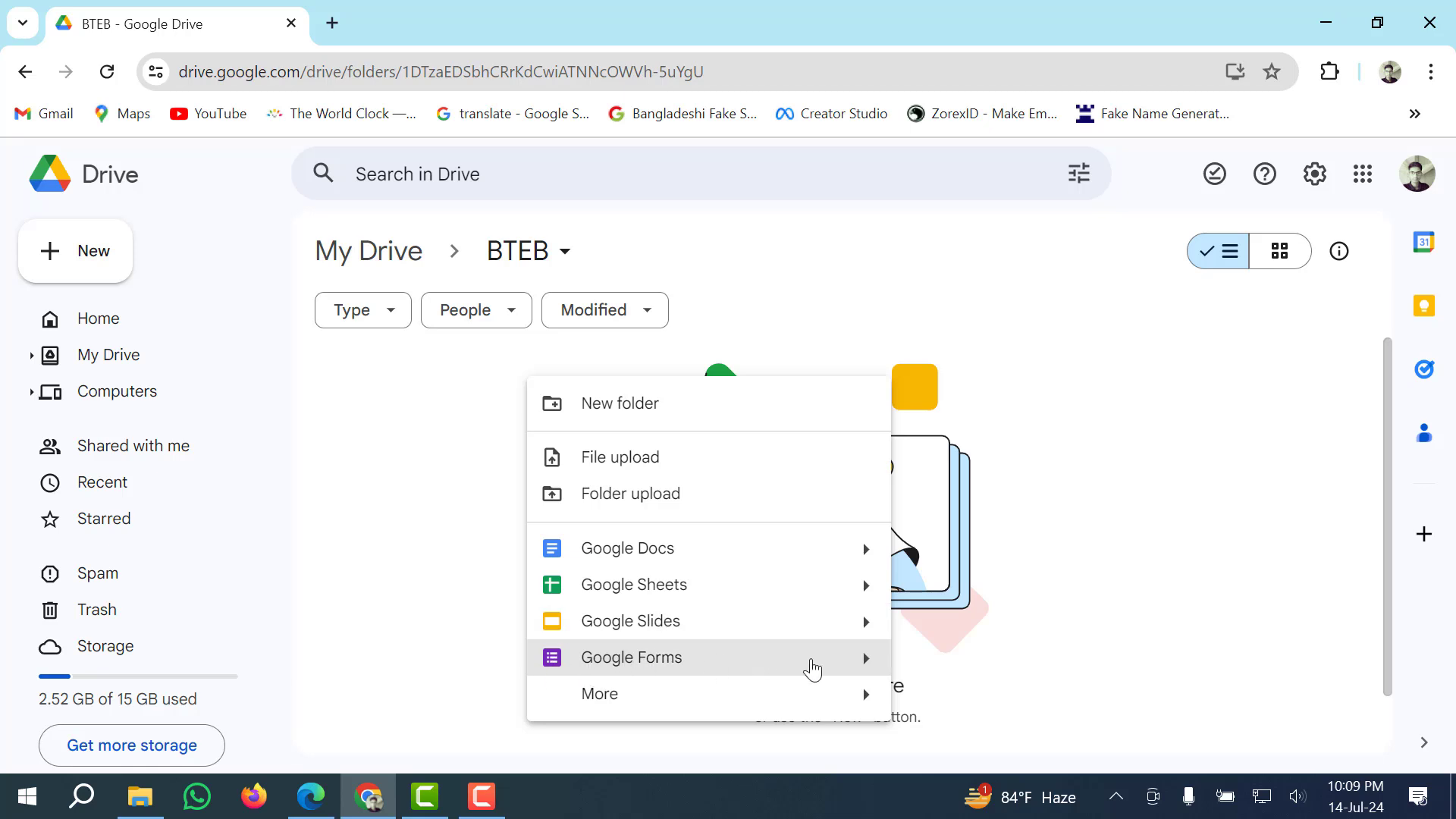
click(821, 658)
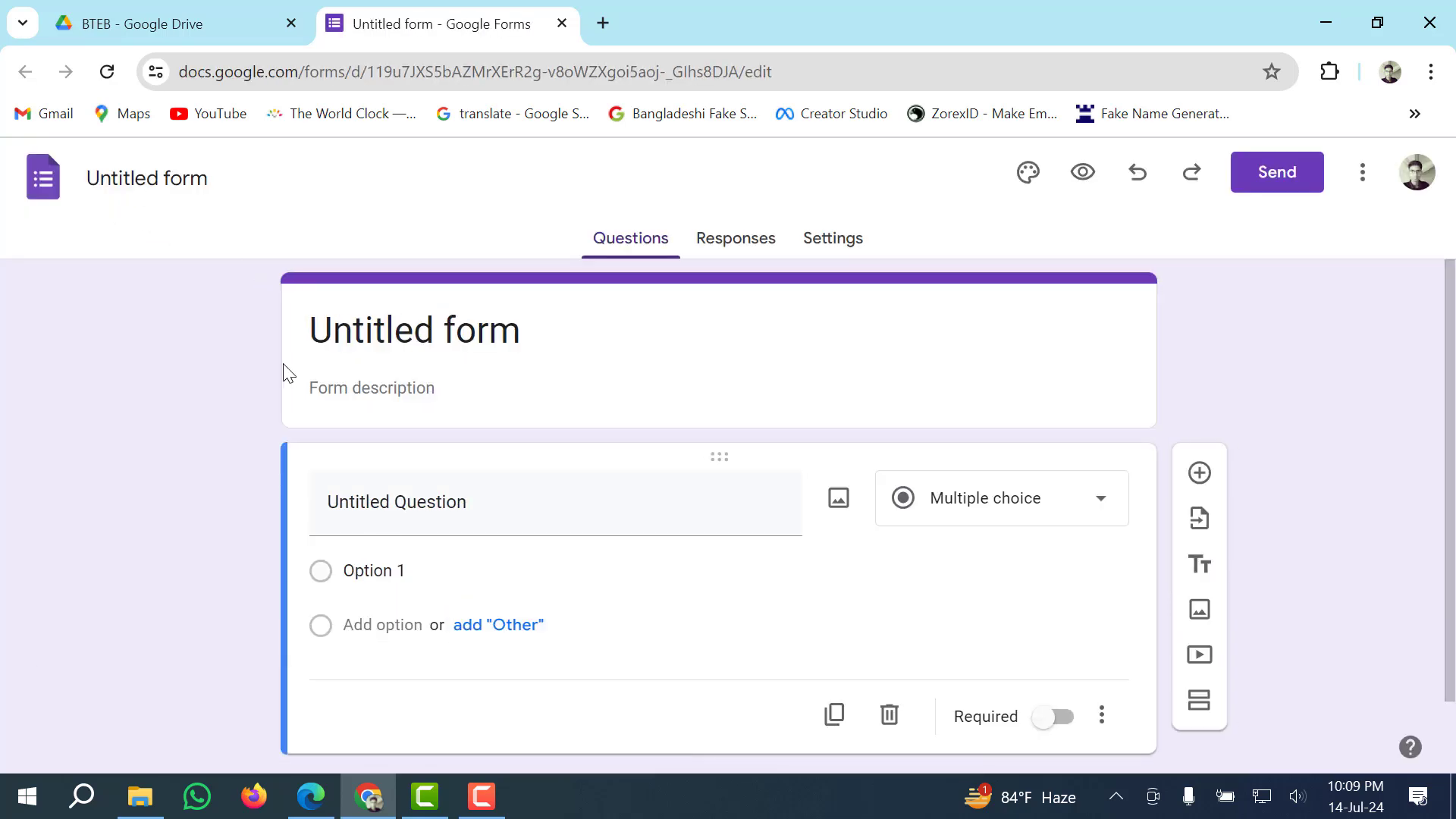
Rename 'Untitled form' to the candidate's ID number followed by /14-07-2024.
click(216, 184)
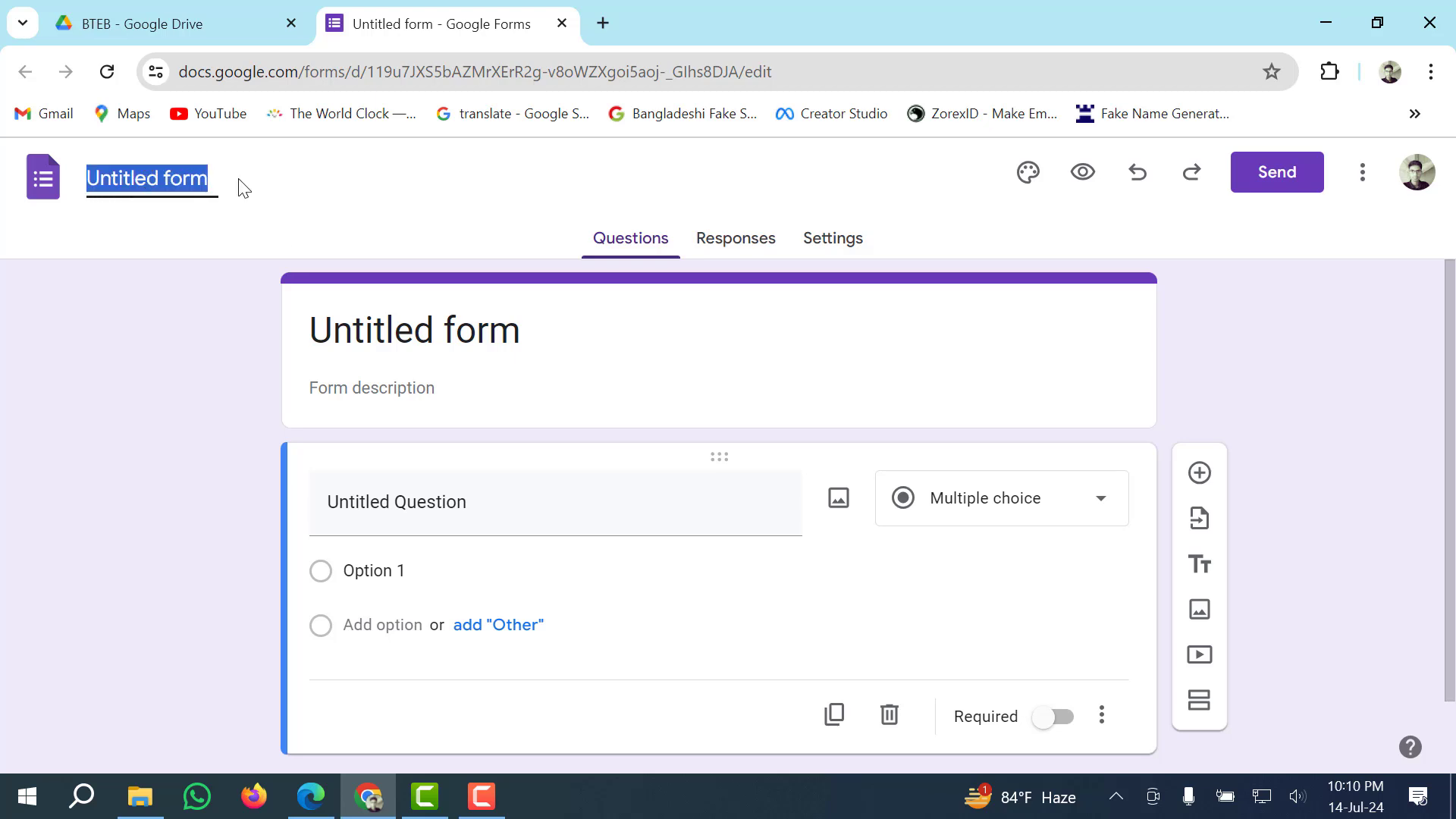
click(219, 179)
key(BackSpace)
key(BackSpace)
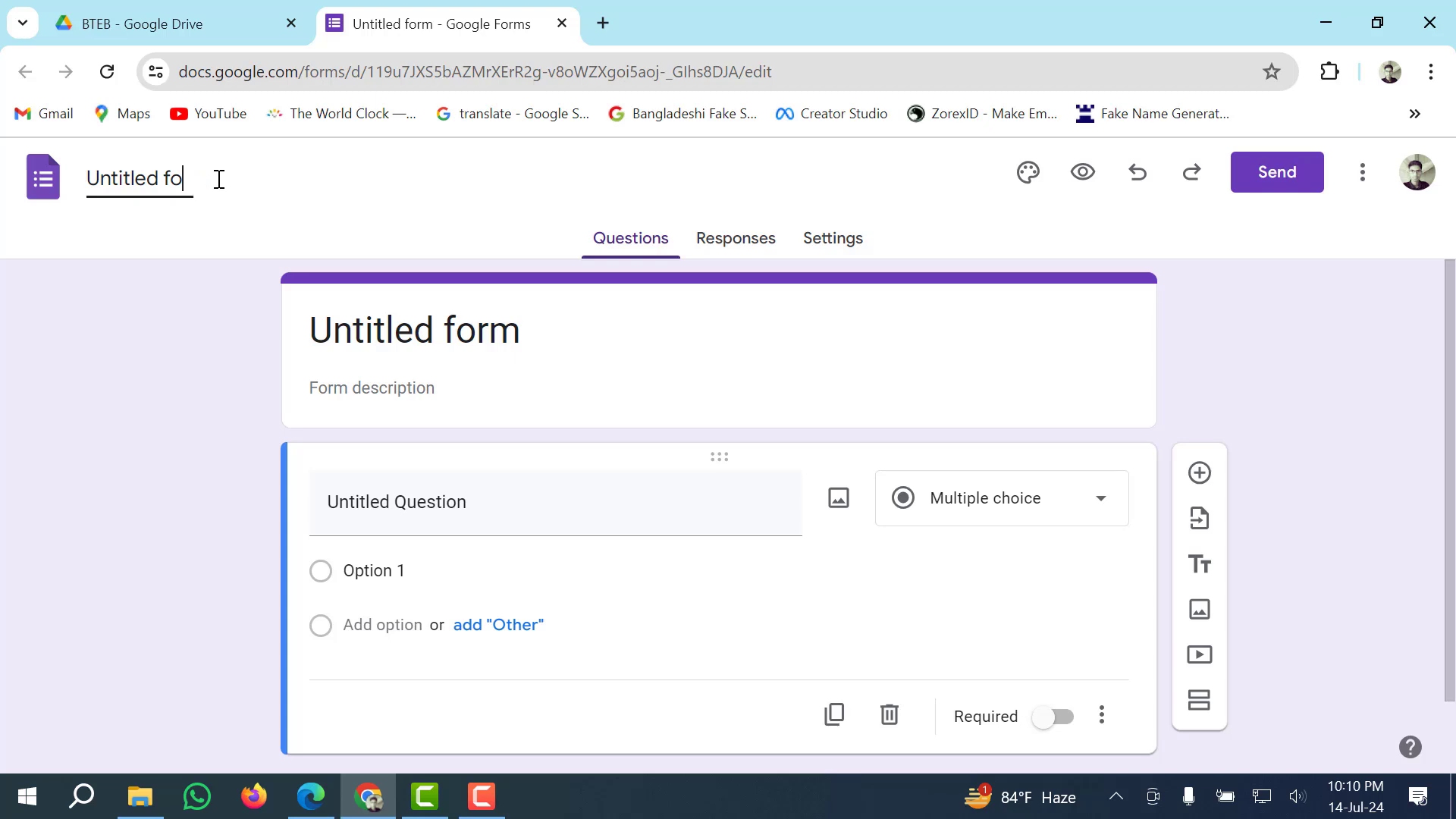
key(BackSpace)
key(BackSpace)
key(BackSpace)
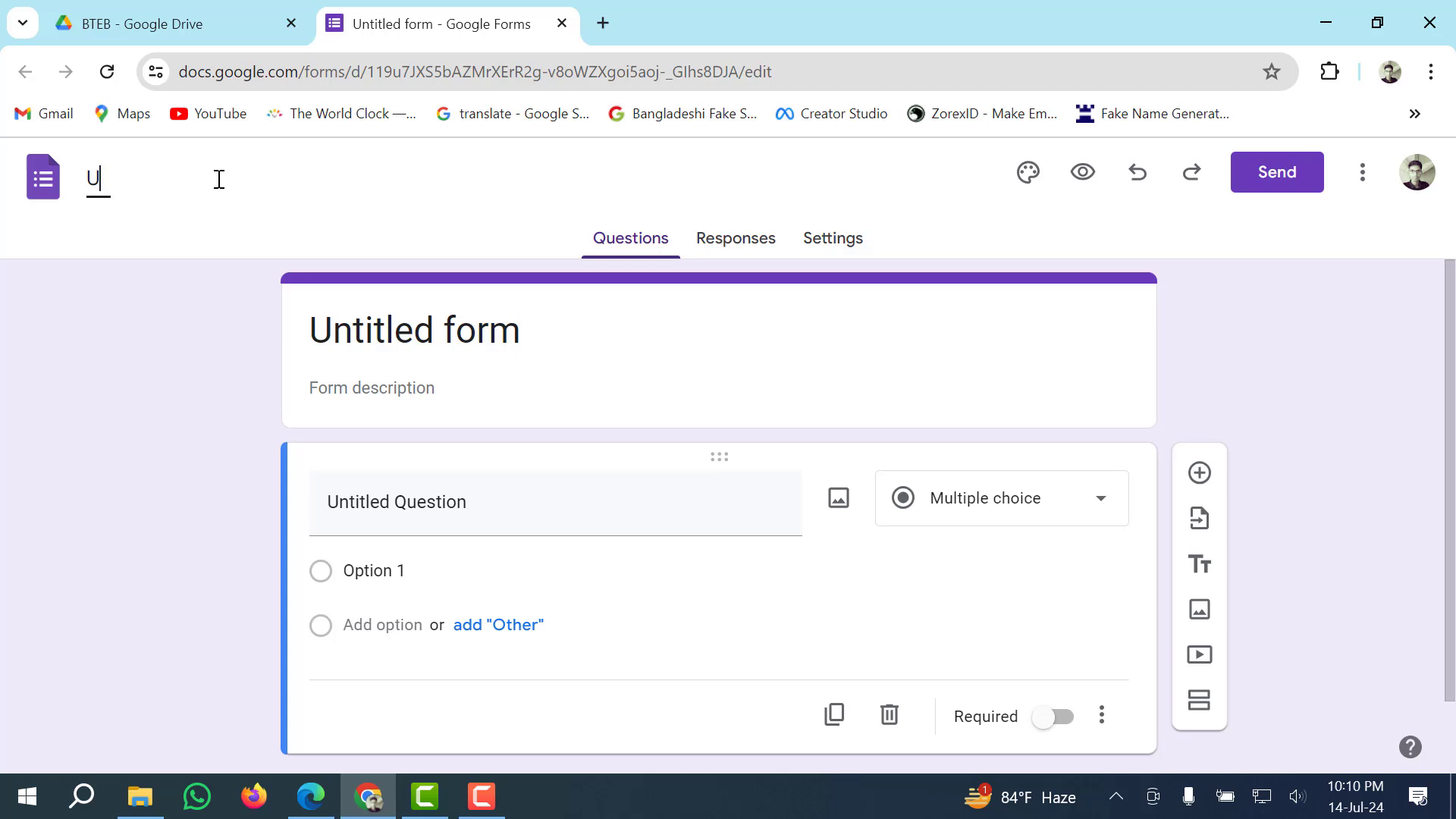
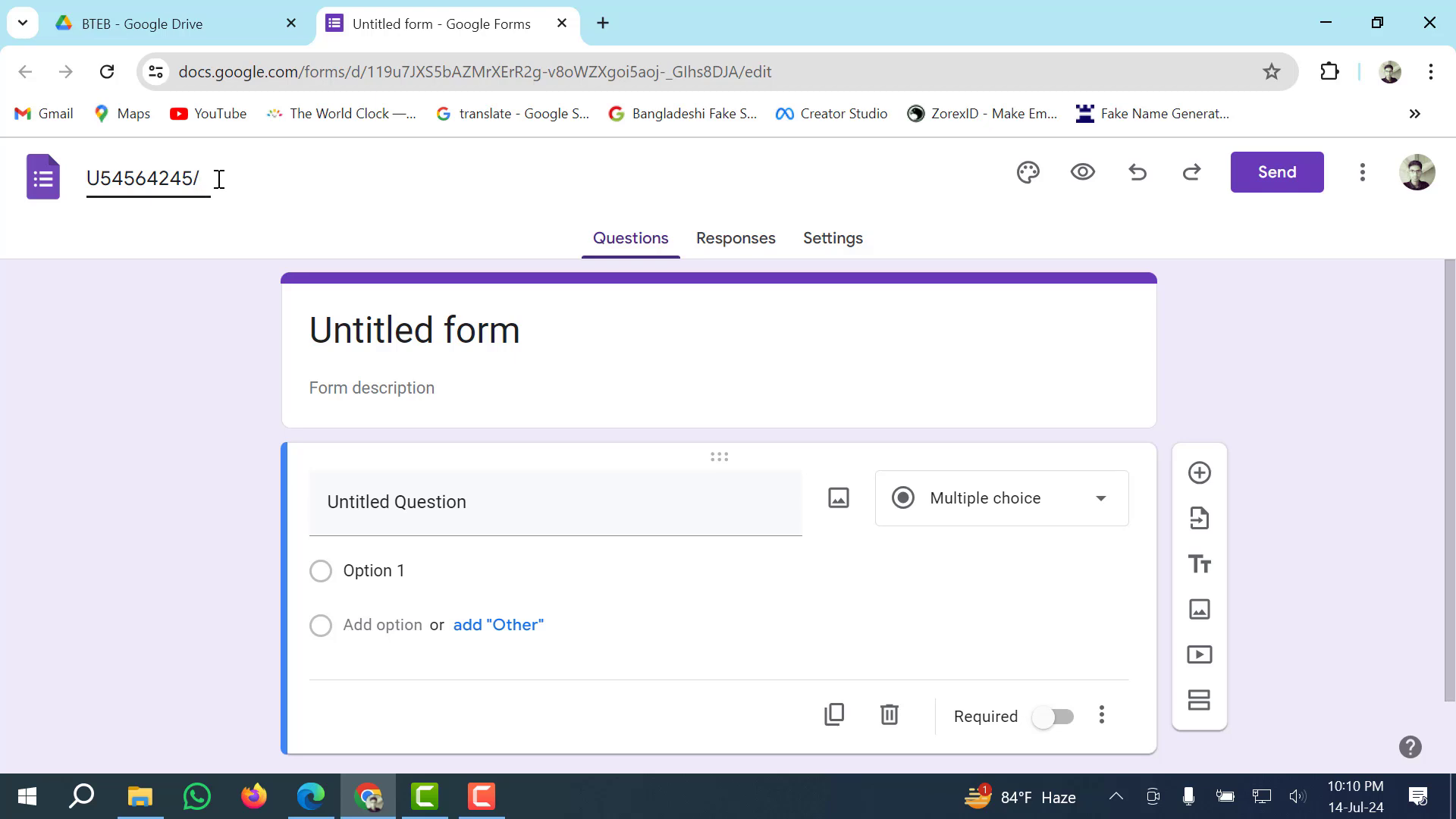
text(14-07-2024)
click(103, 173)
key(BackSpace)
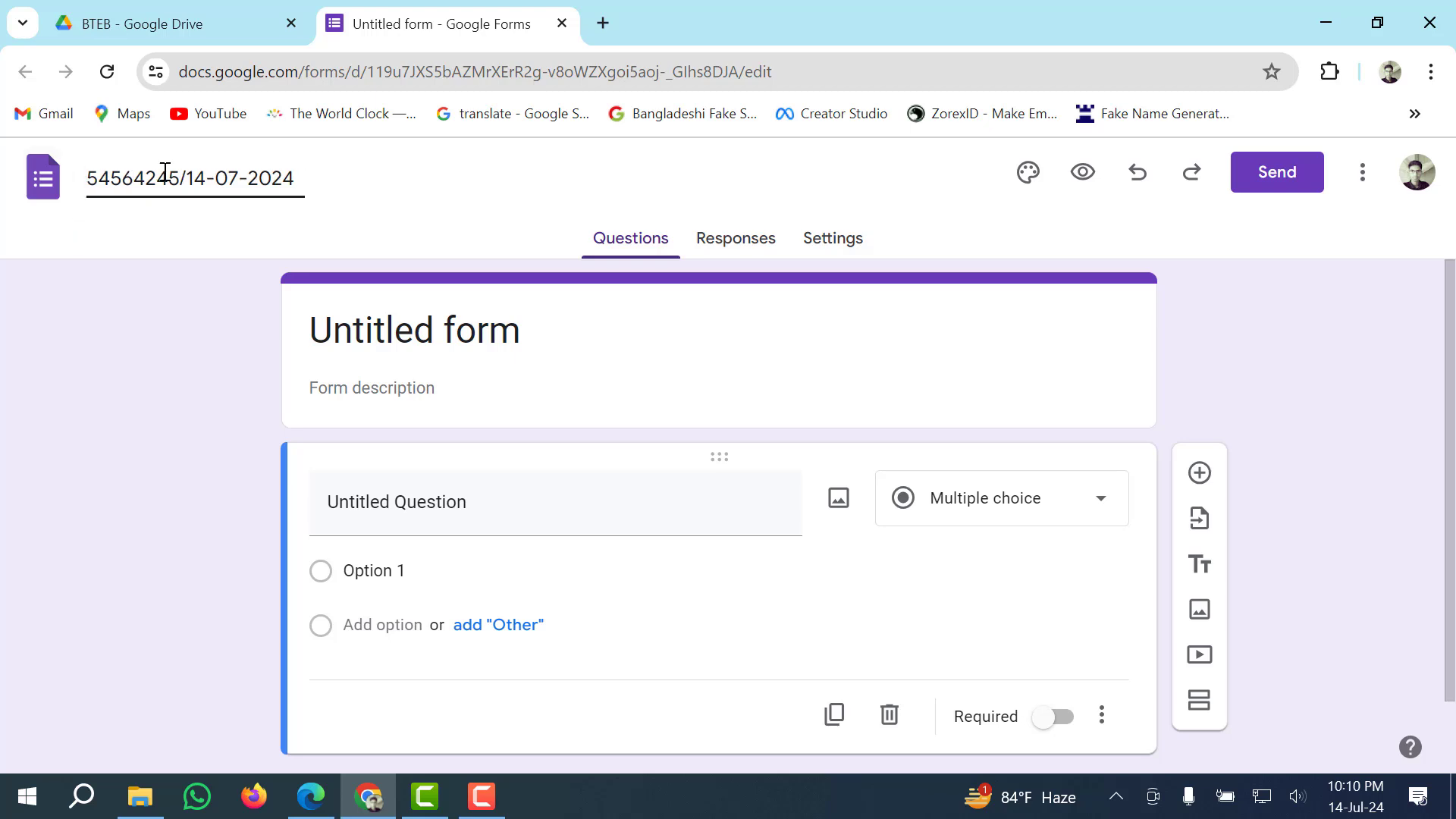
click(488, 219)
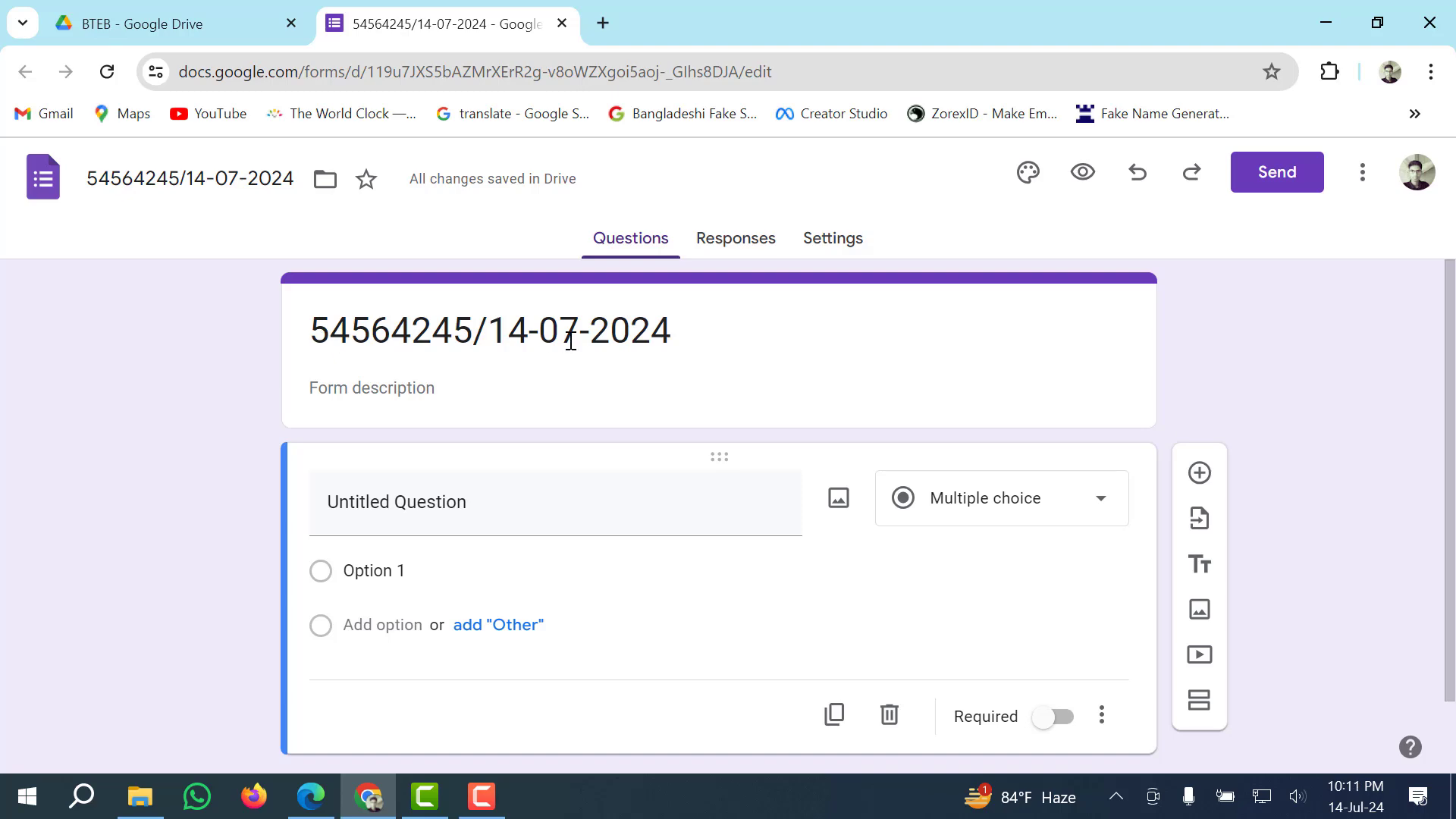
Replace the form heading with 'Assessment on Computer Operation', copied from the task sheet PDF.
key(alt+Tab)
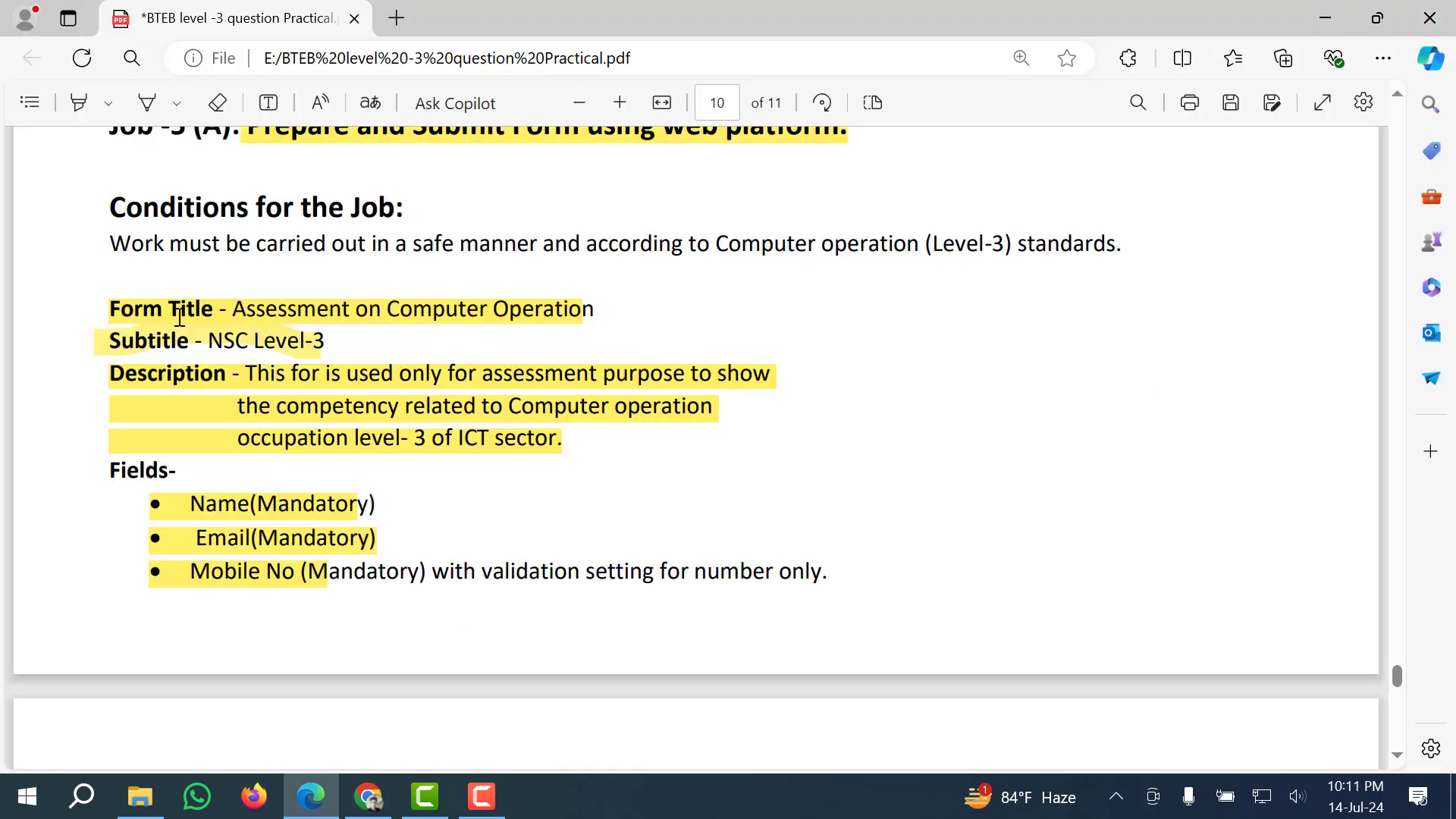
drag(237, 307, 588, 308)
key(ctrl+c)
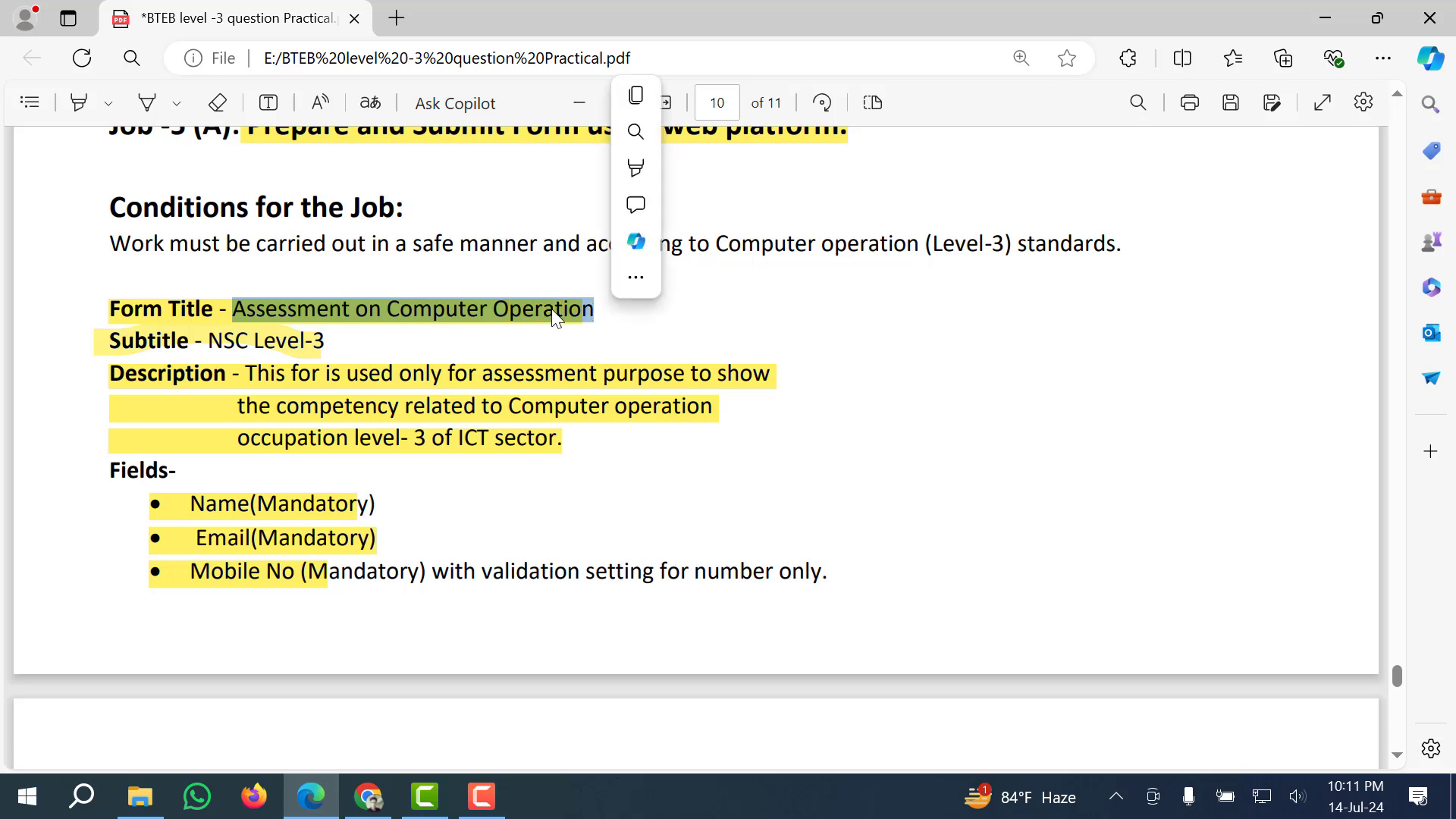
key(alt+Tab)
click(406, 332)
drag(744, 338, 337, 333)
key(ctrl+v)
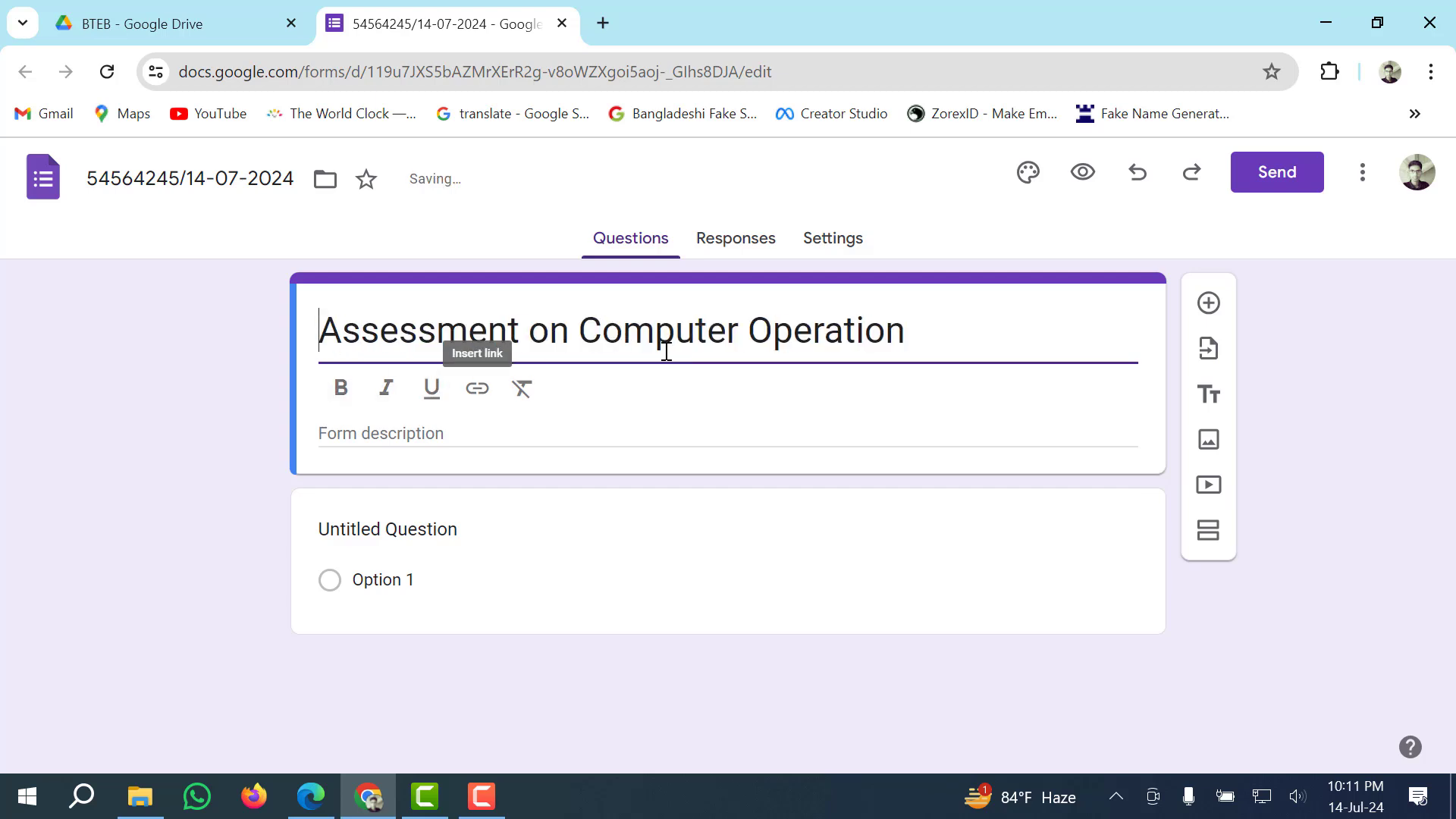
click(932, 336)
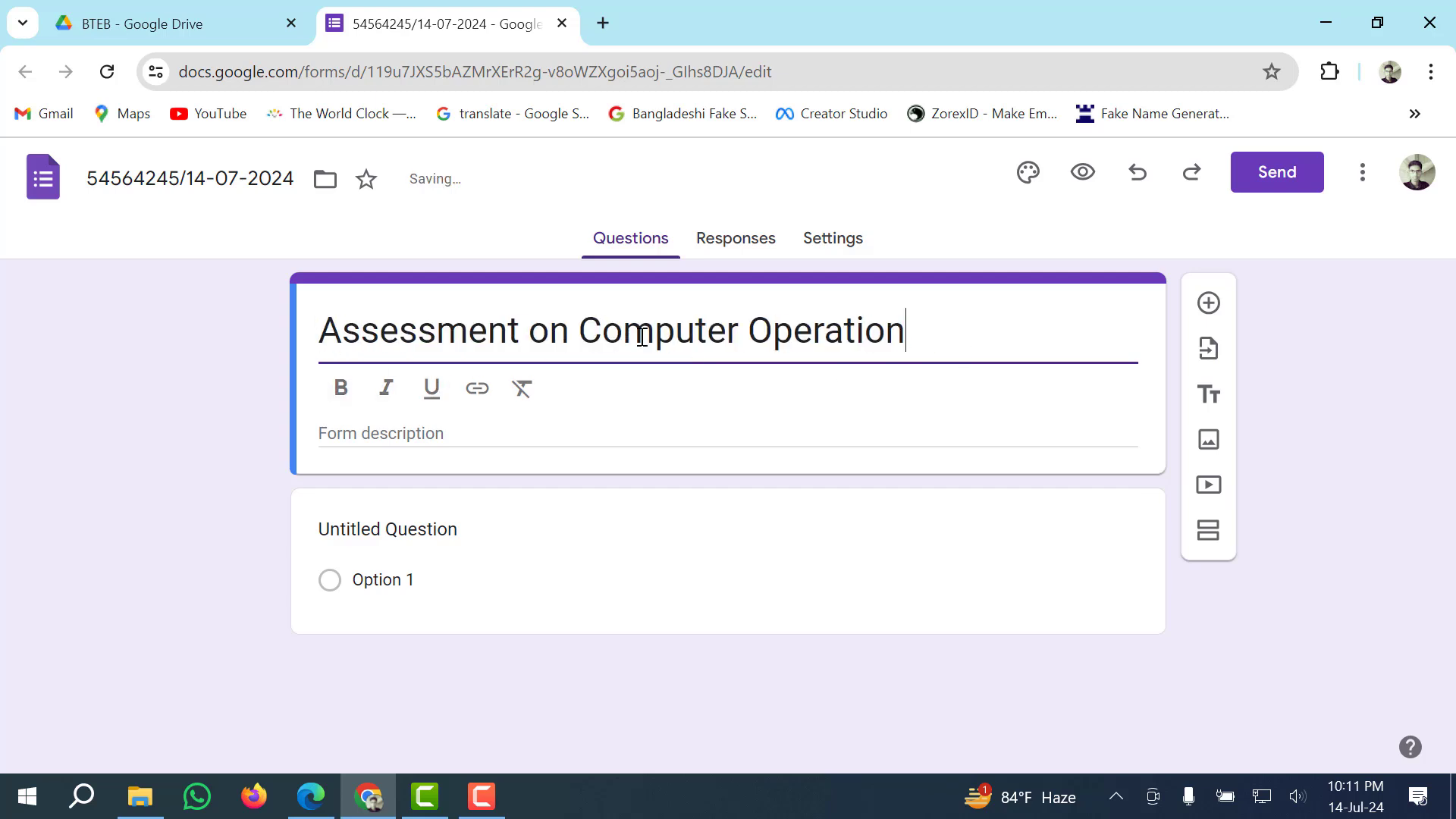
click(207, 389)
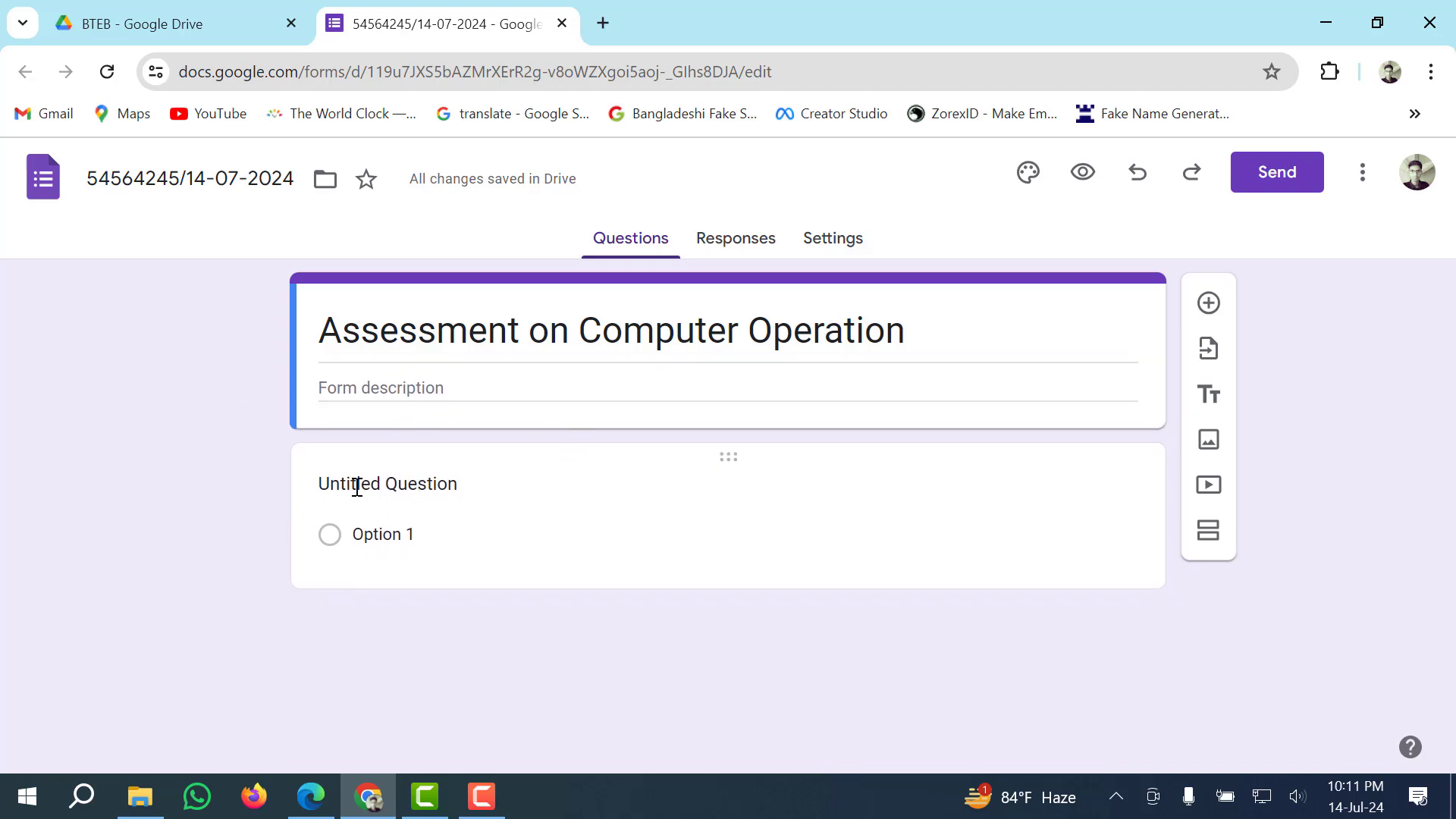
click(488, 481)
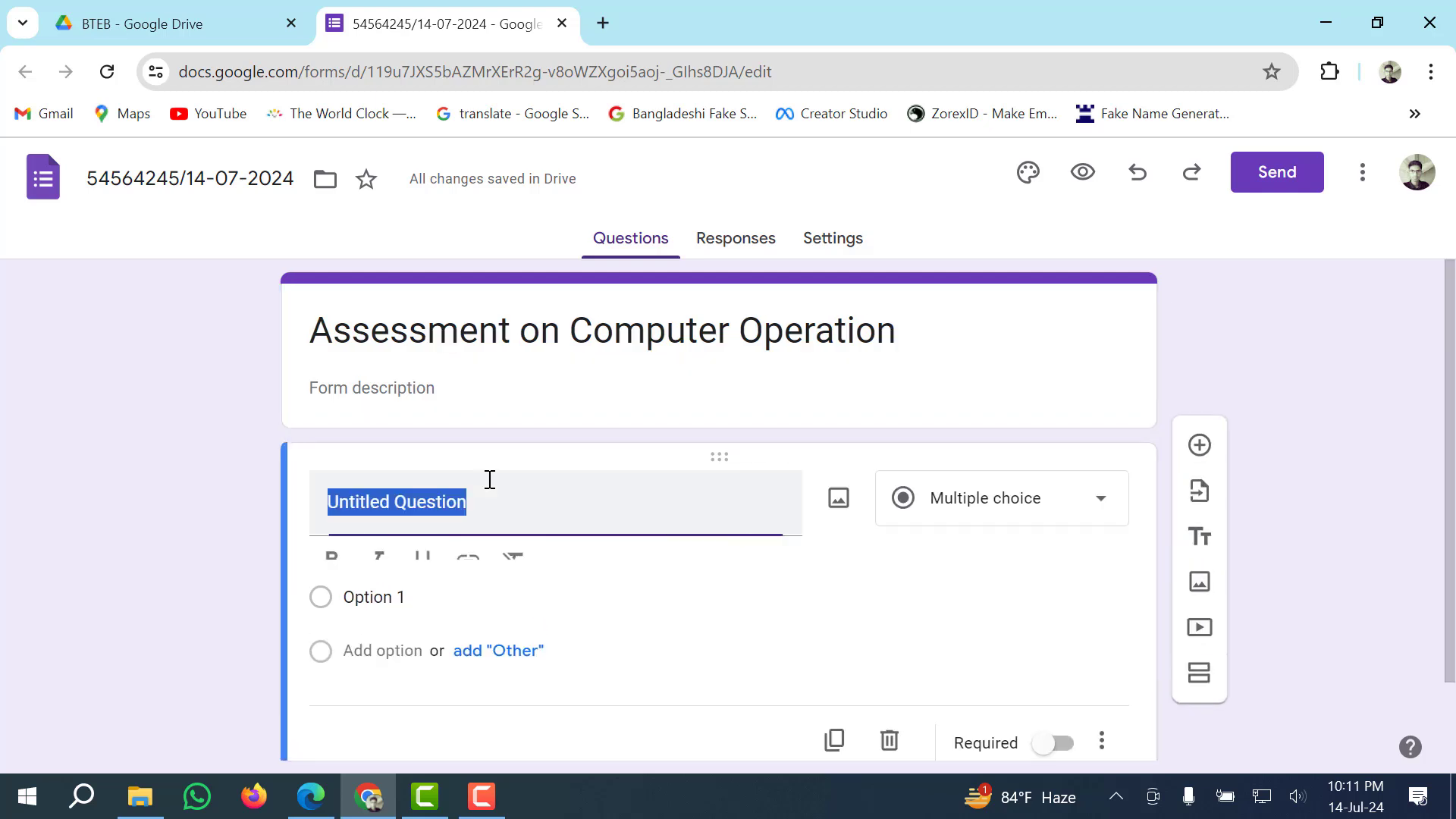
Add a title-and-description section and take its 'NSC Level-3' title from the PDF.
click(759, 384)
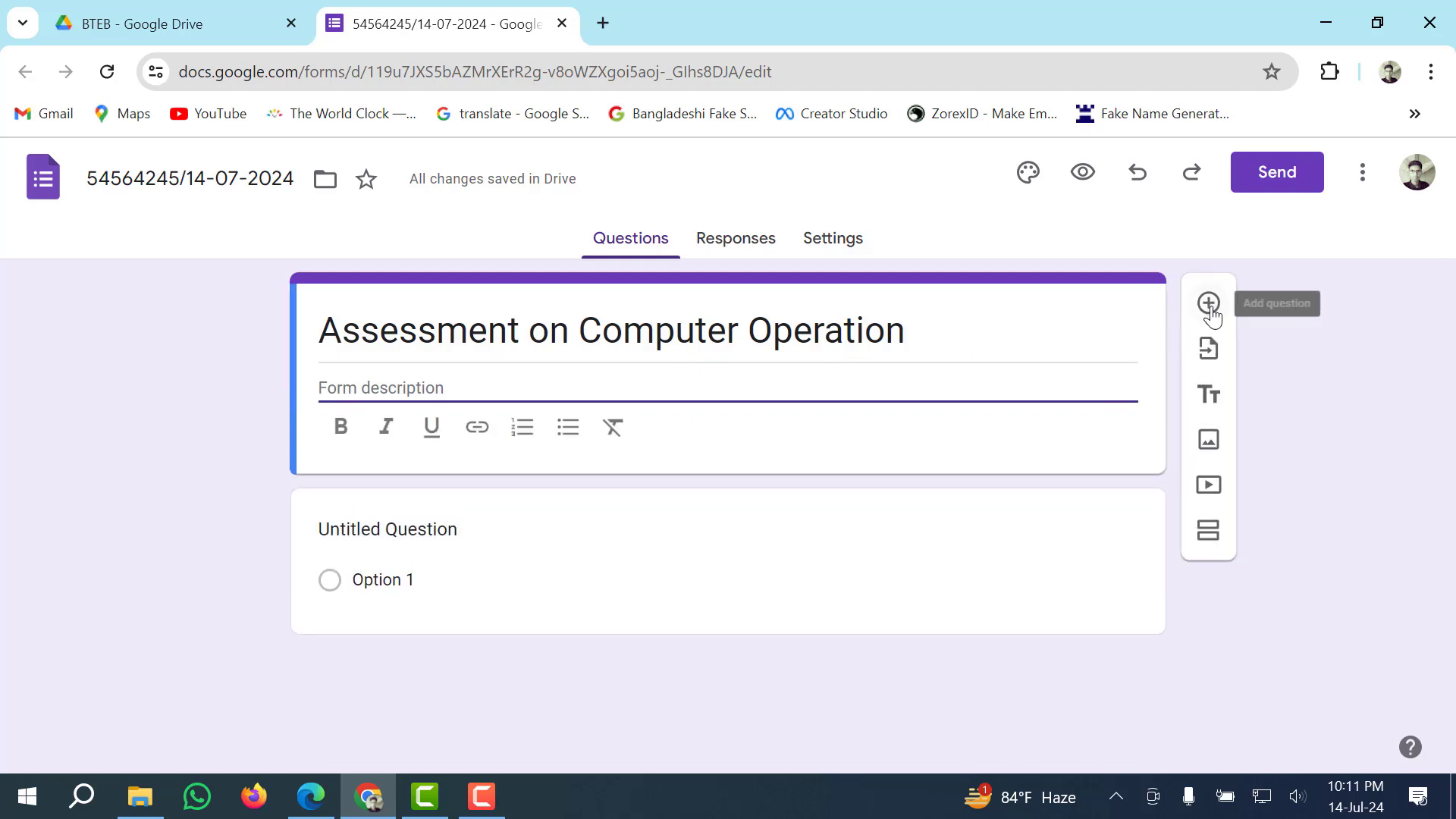
click(1210, 397)
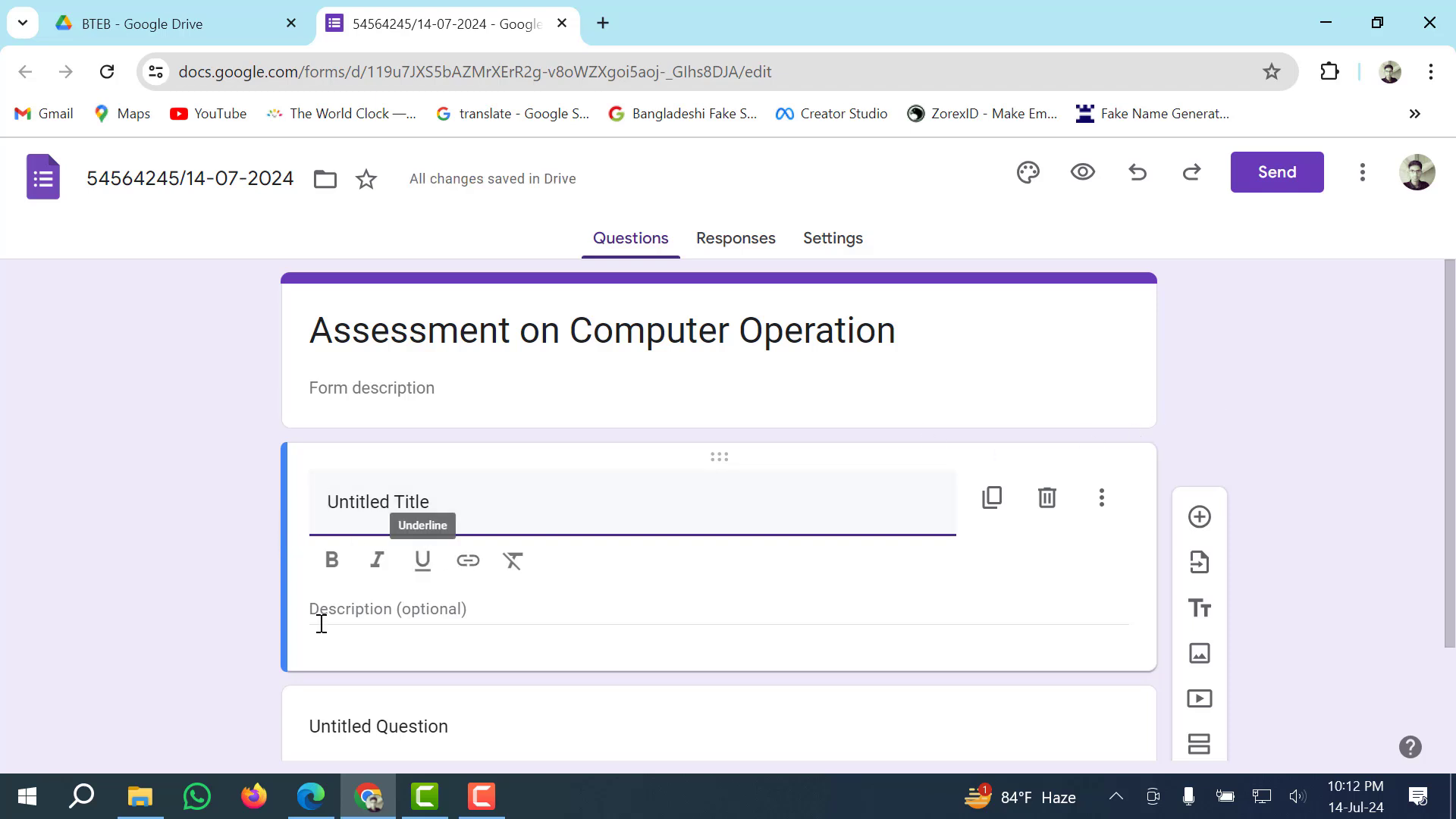
click(310, 796)
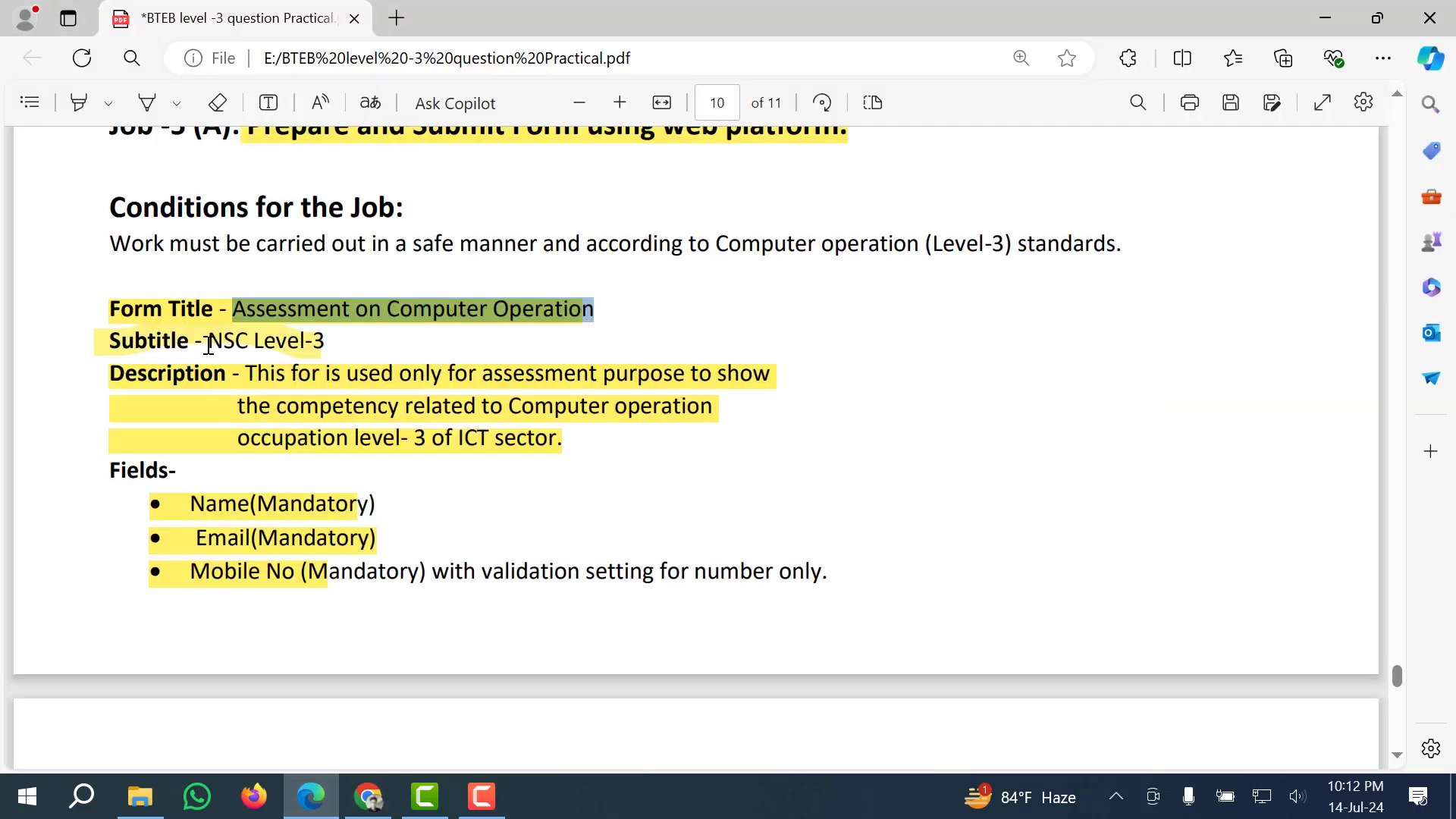
drag(195, 341, 316, 352)
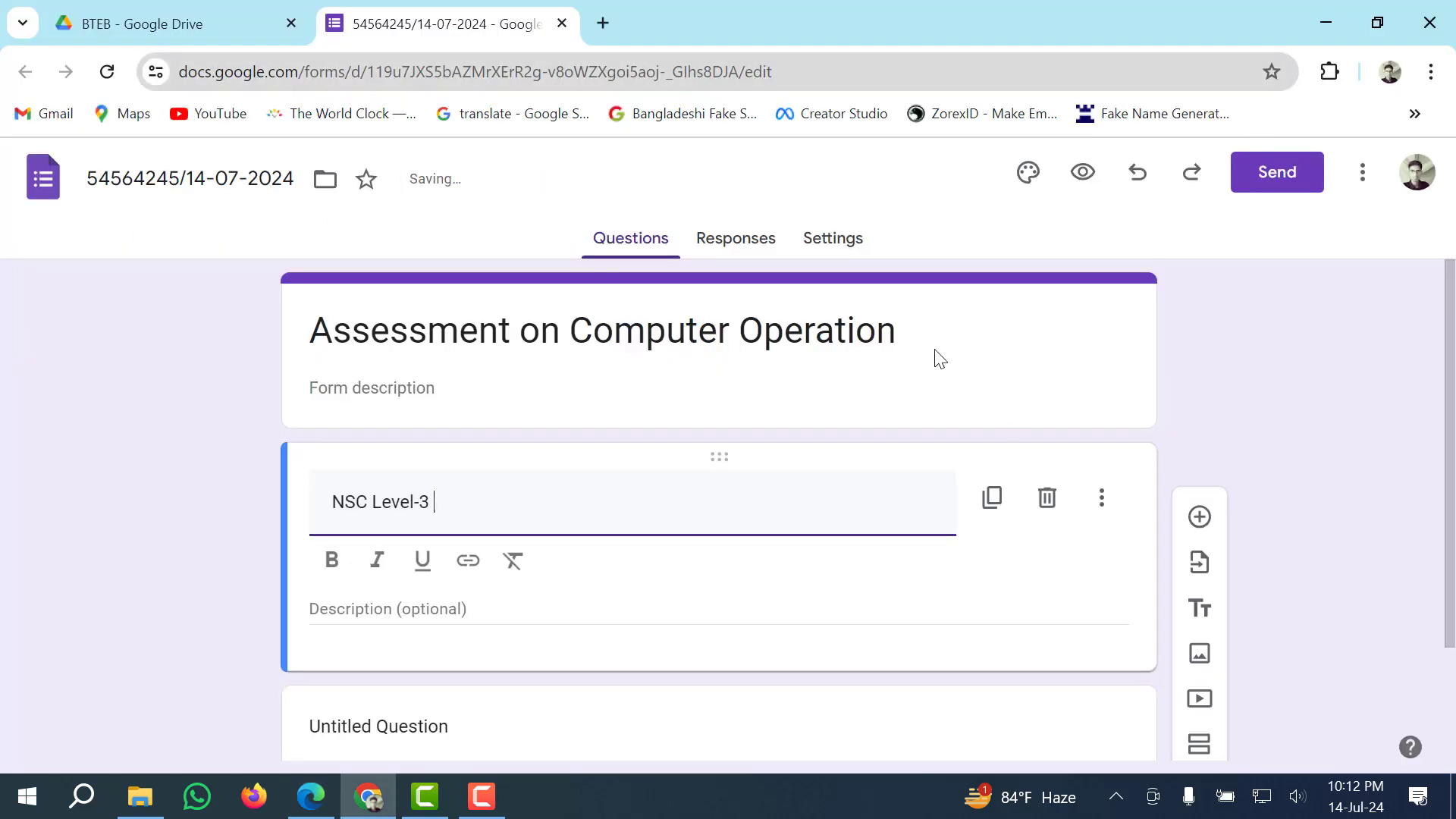
Paste the task sheet's assessment-purpose paragraph as the section description, removing the leading space.
click(342, 609)
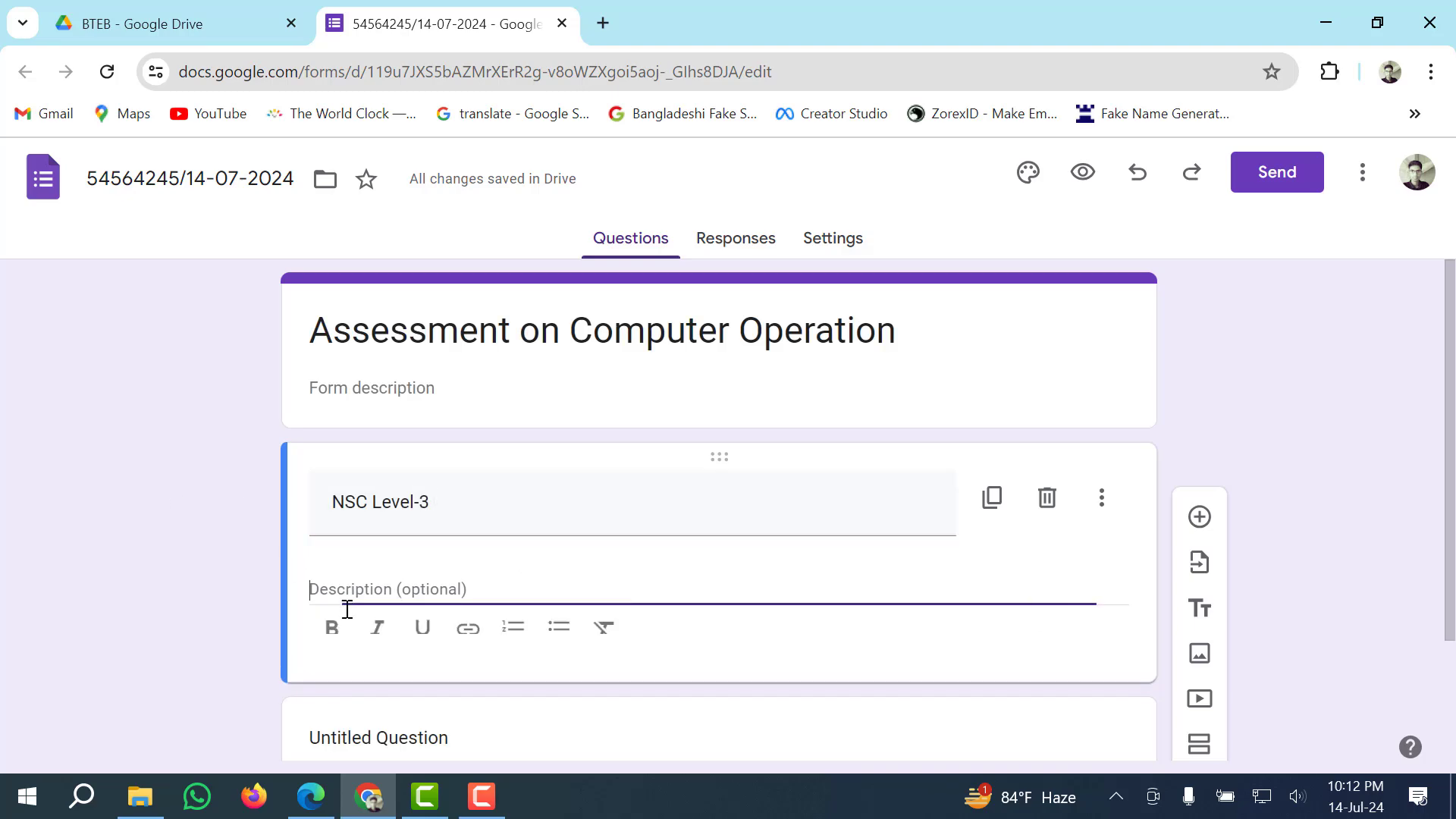
click(311, 796)
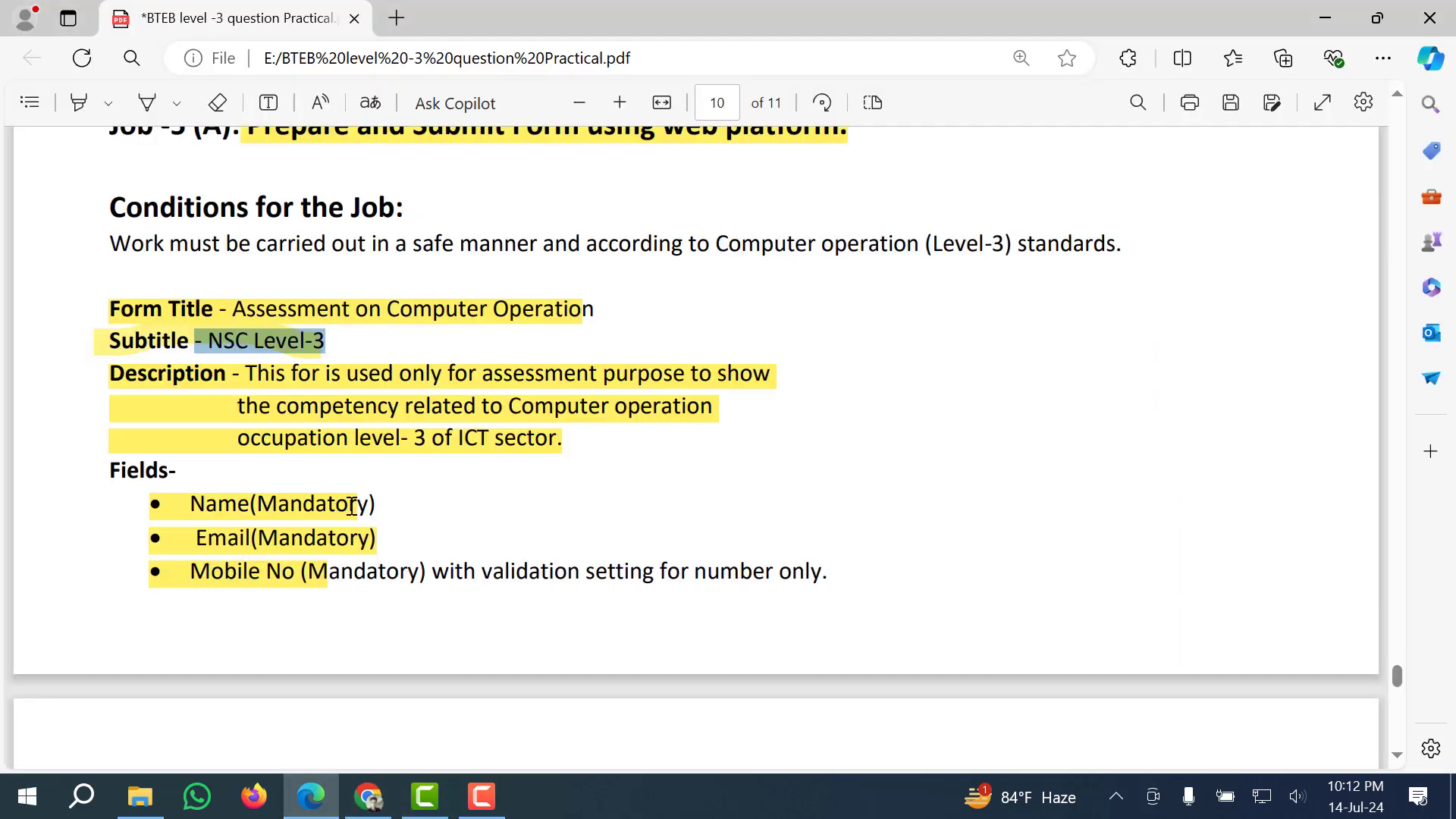
drag(326, 411, 569, 439)
key(super+c)
click(367, 796)
right_click(370, 565)
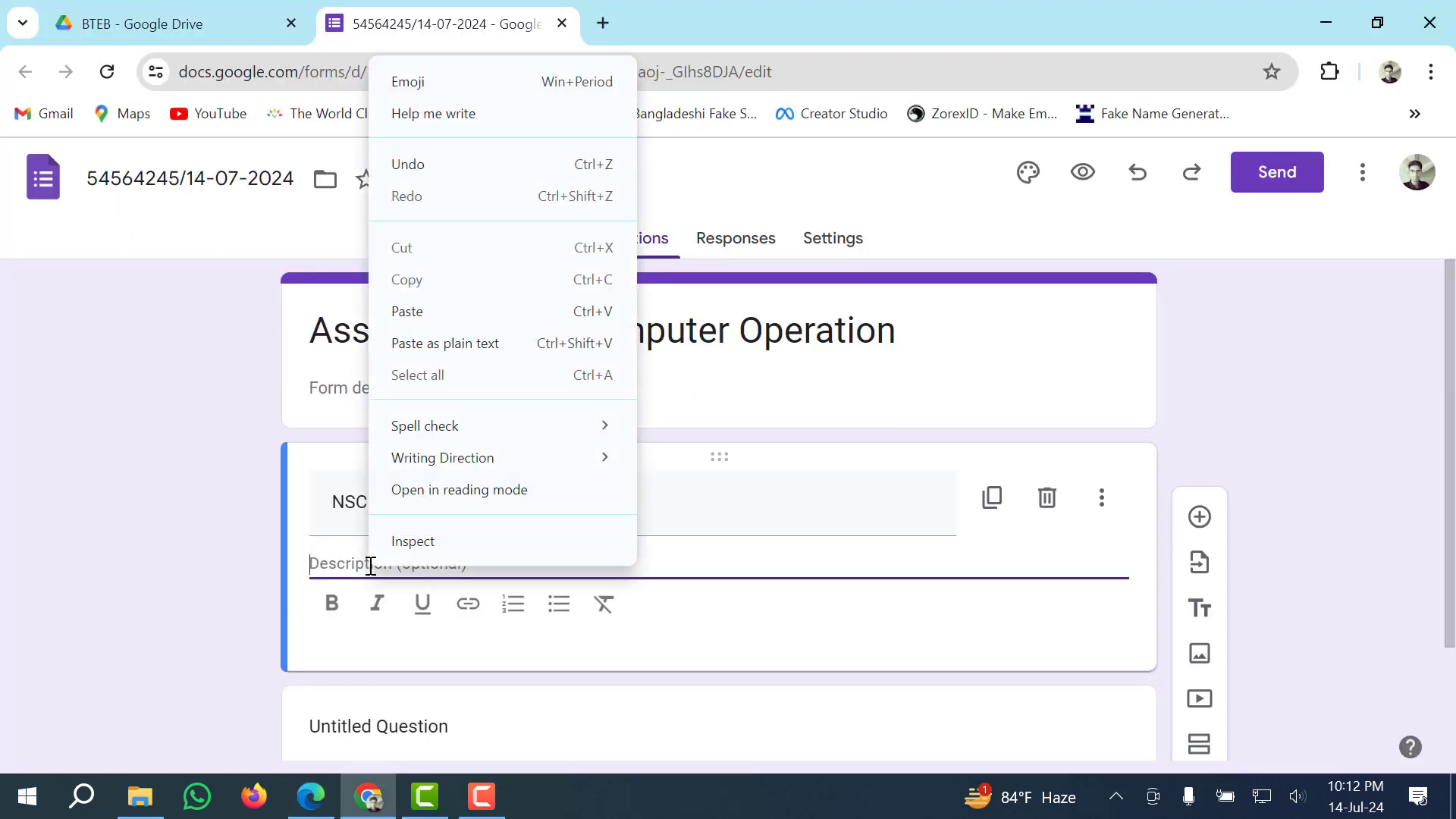
click(425, 311)
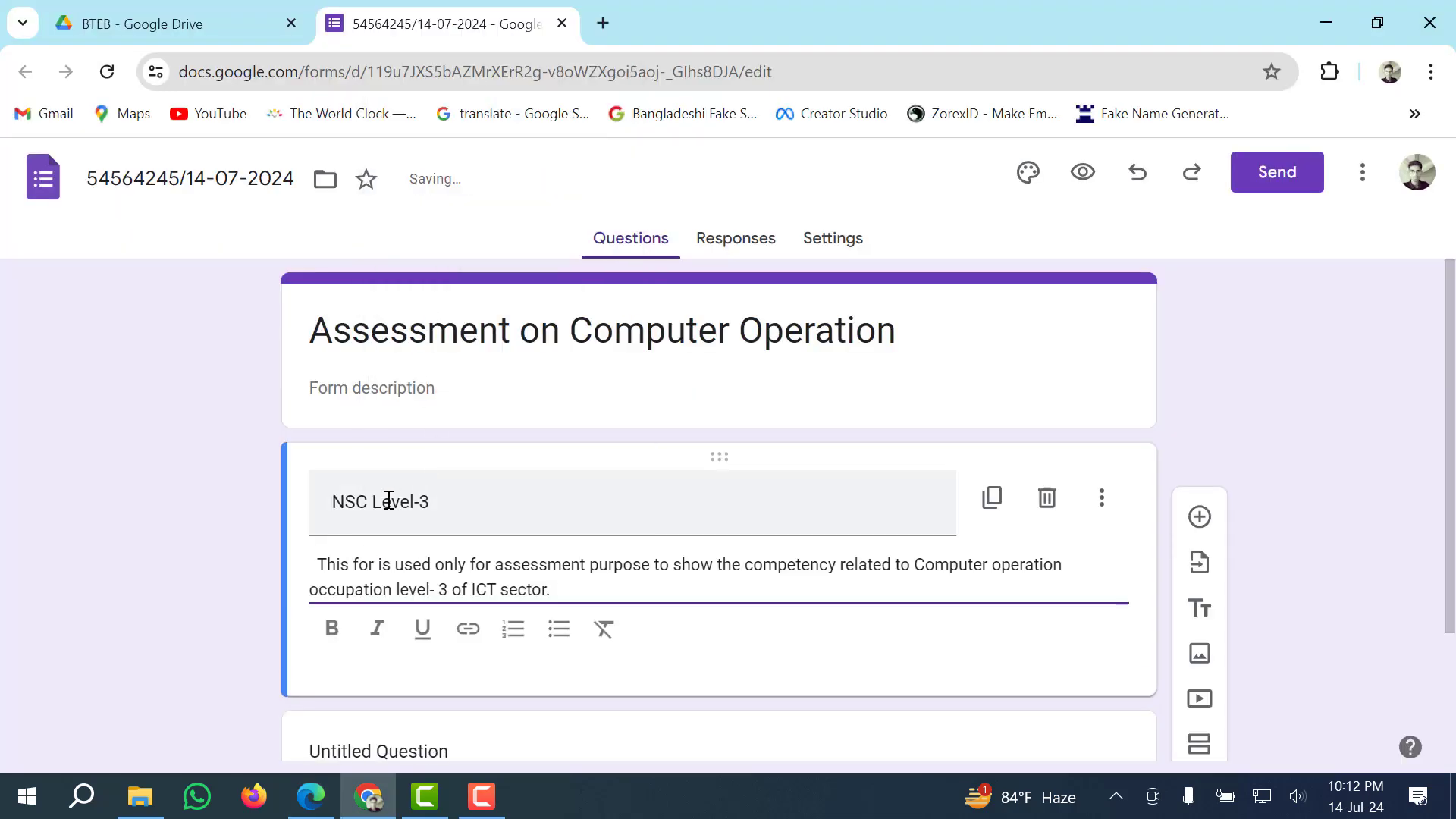
click(316, 565)
key(BackSpace)
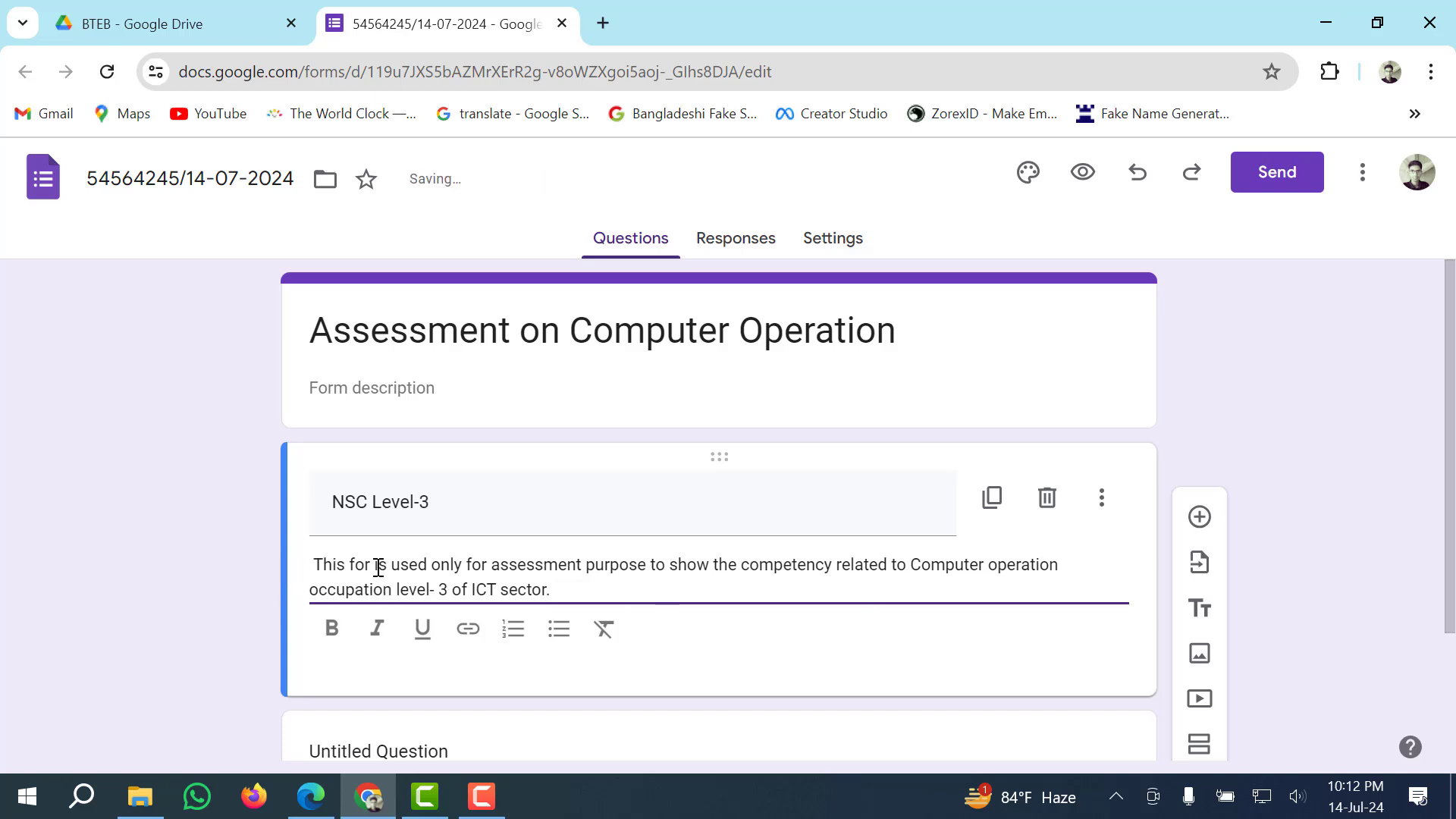
click(168, 563)
Delete the empty untitled question.
scroll(341, 614, down, 2)
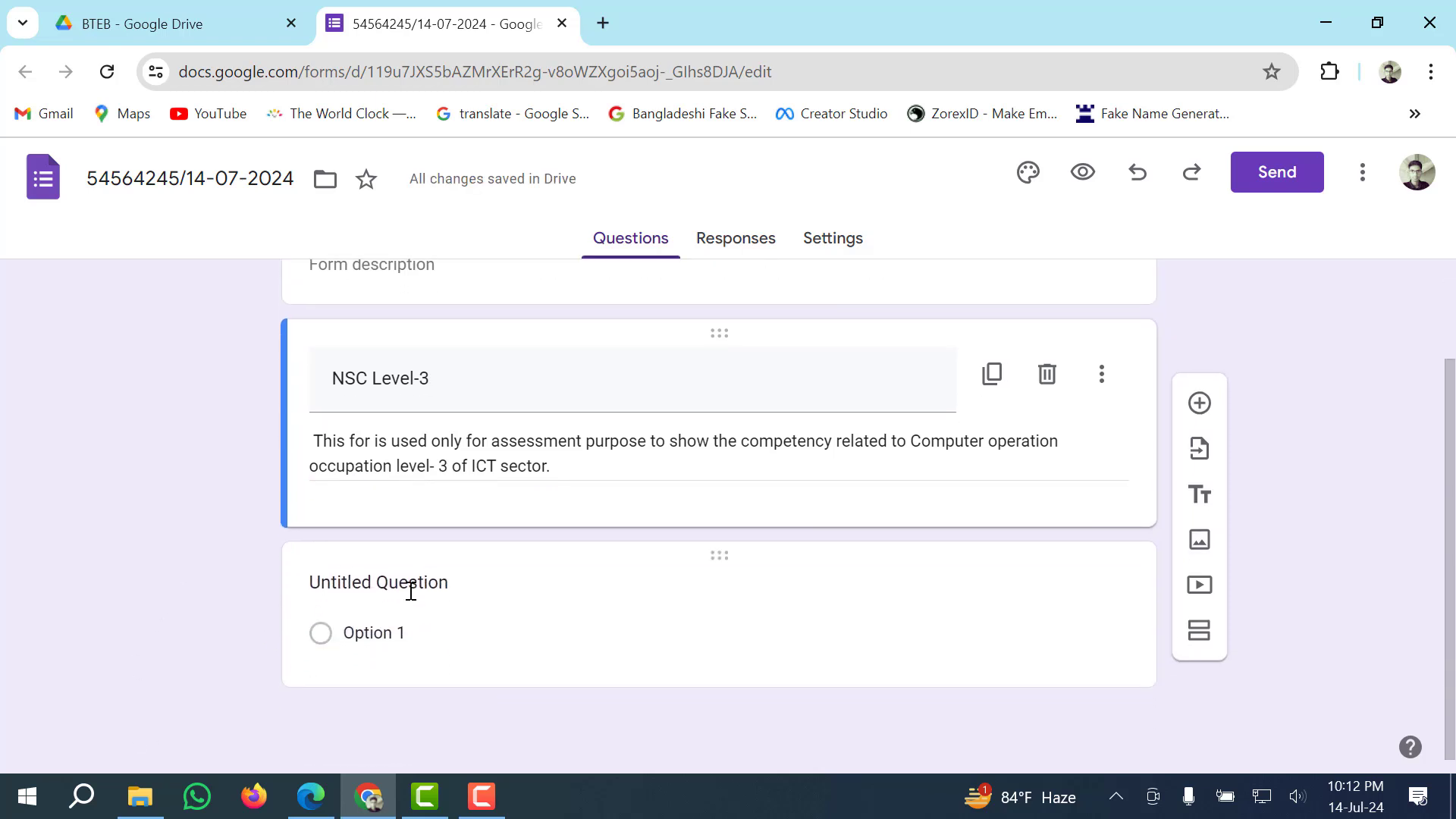
click(556, 629)
click(139, 507)
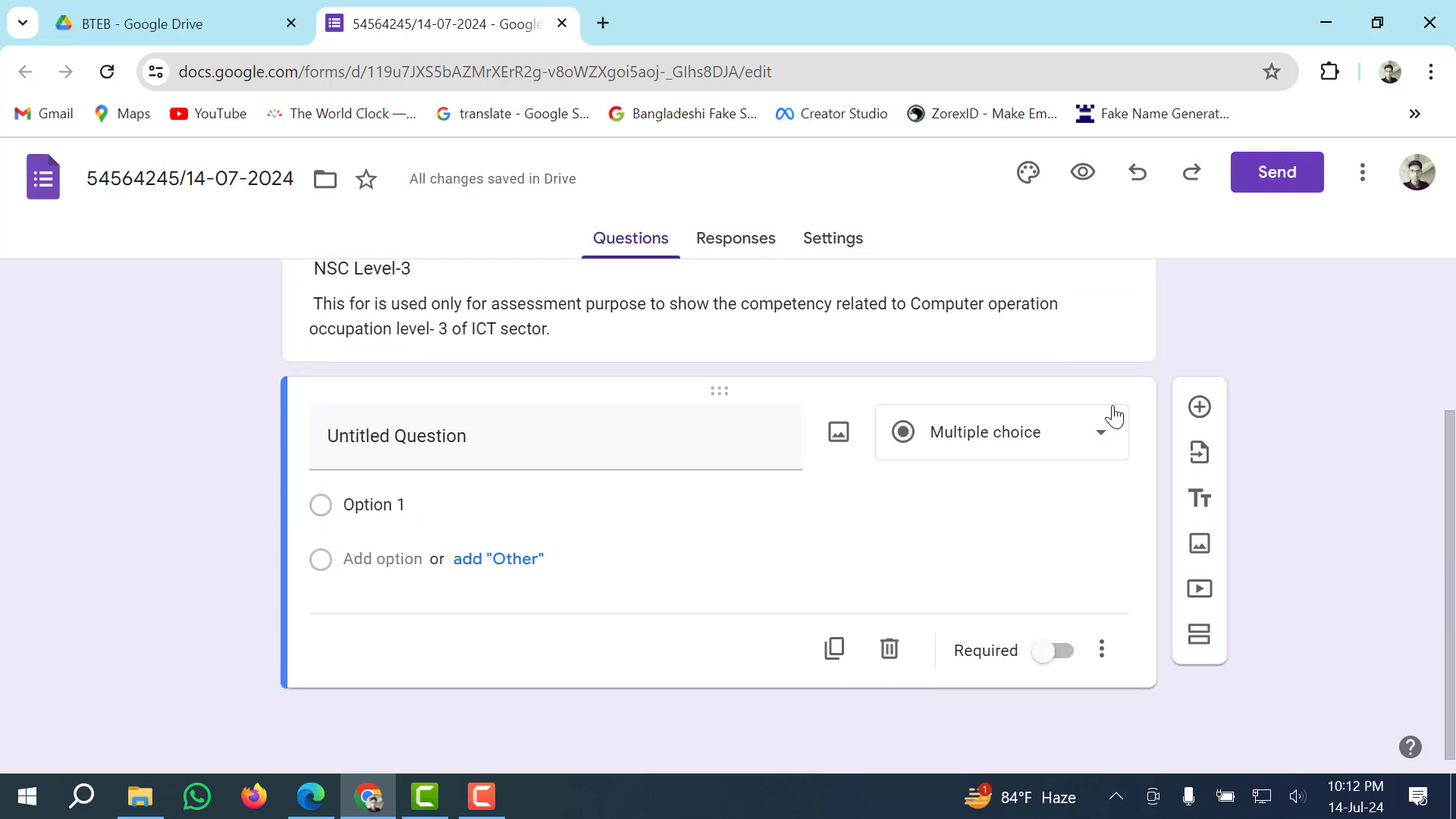
click(887, 648)
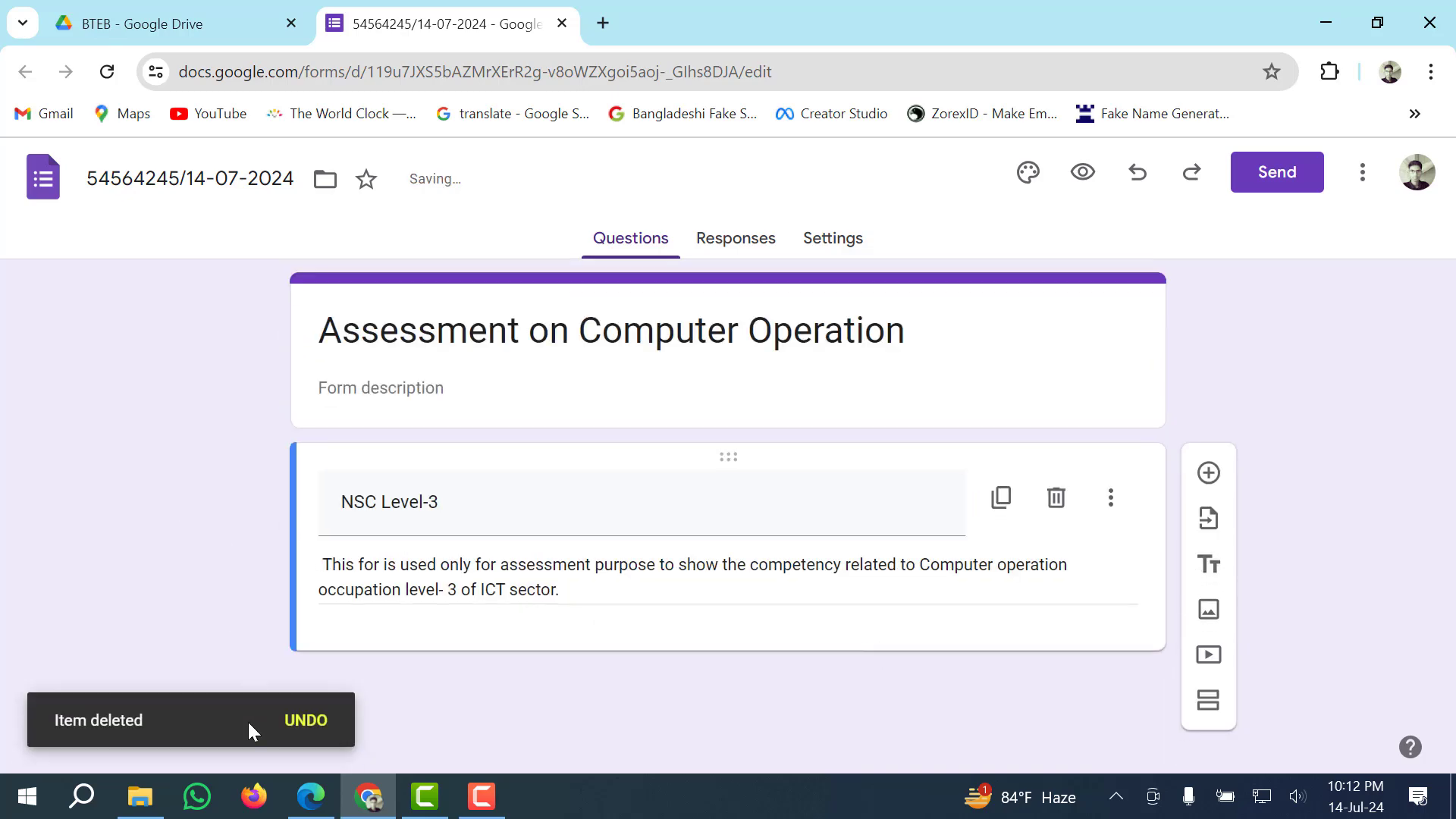
click(310, 796)
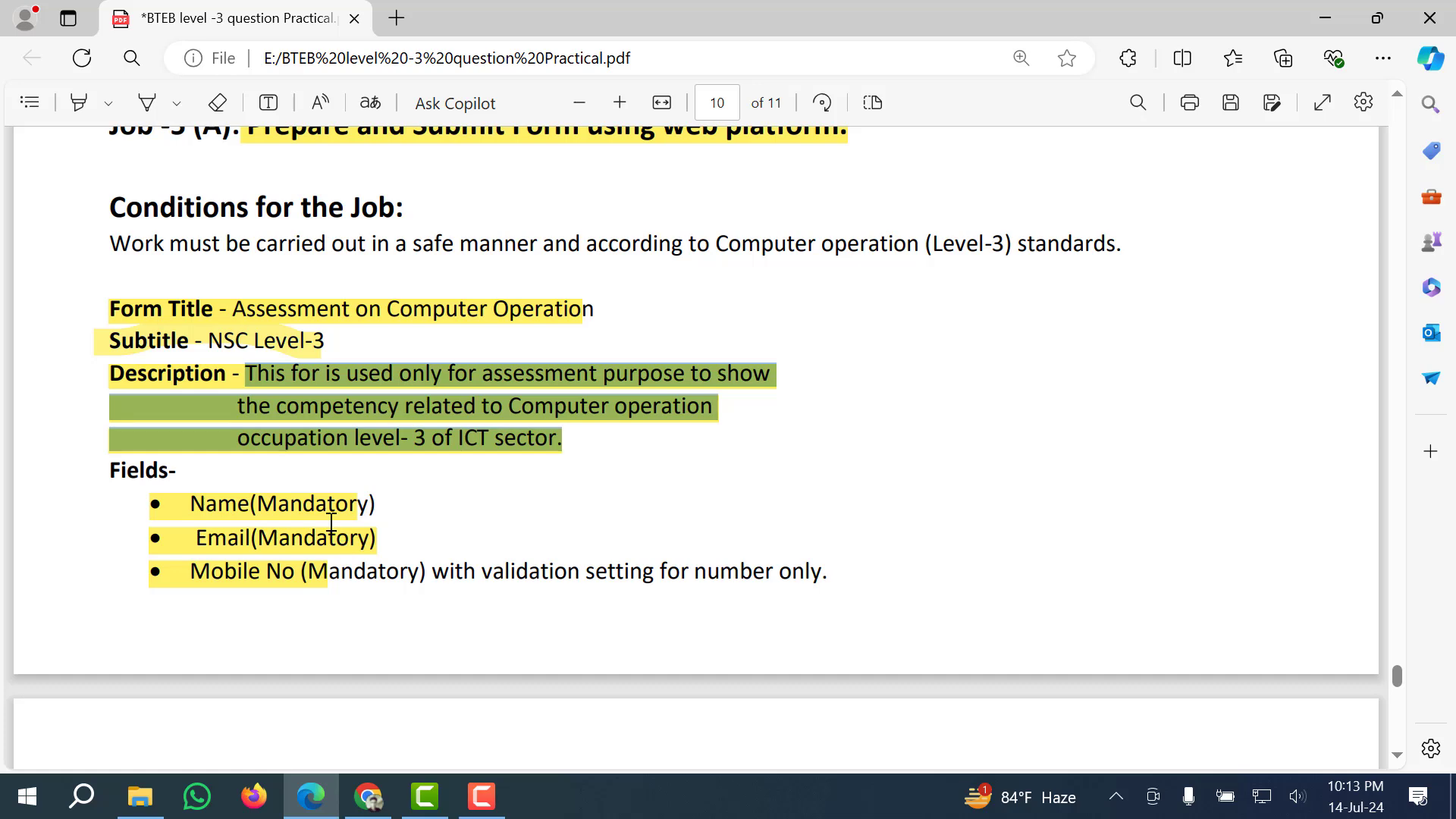
click(273, 414)
click(194, 343)
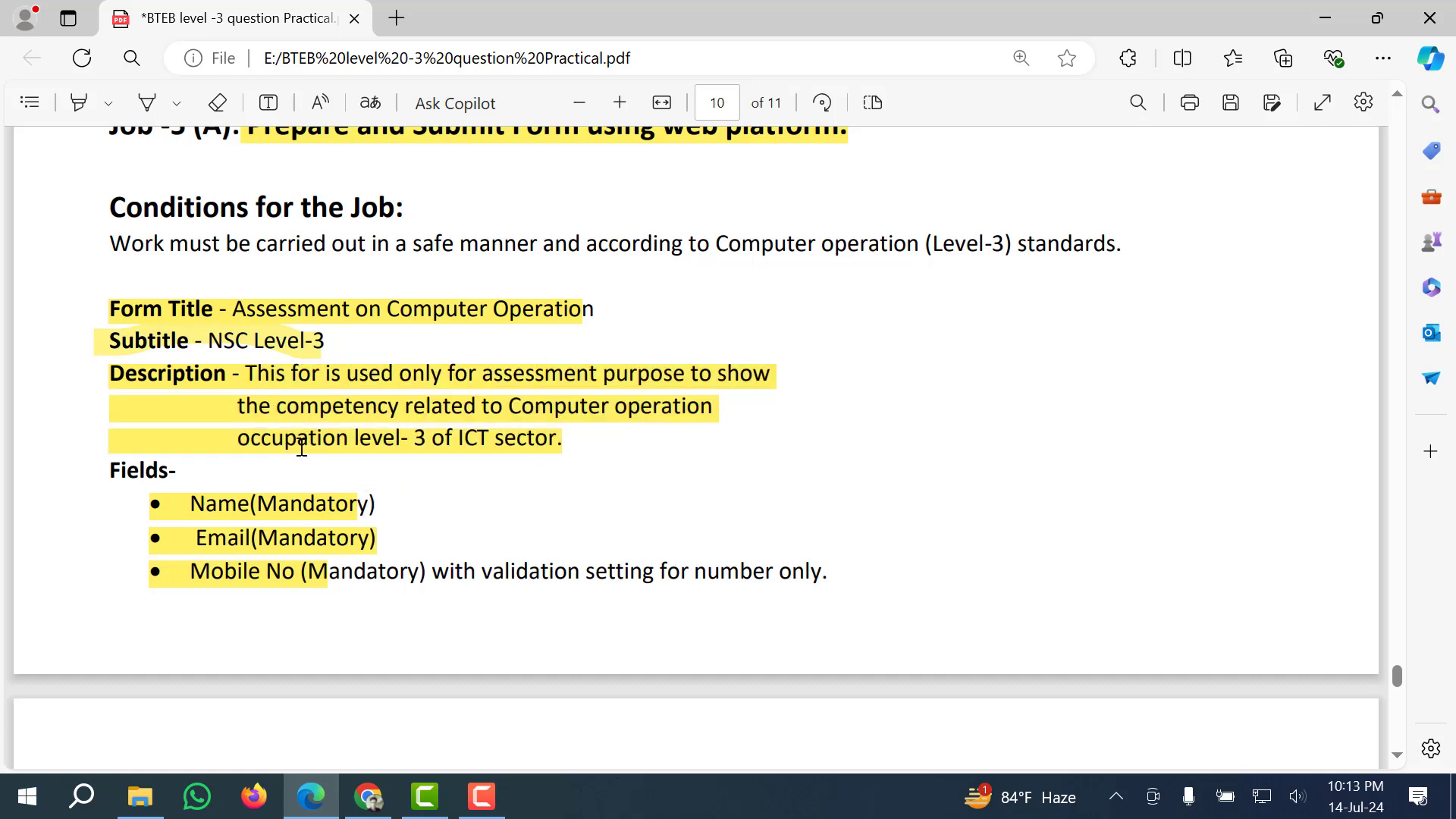
scroll(167, 451, down, 2)
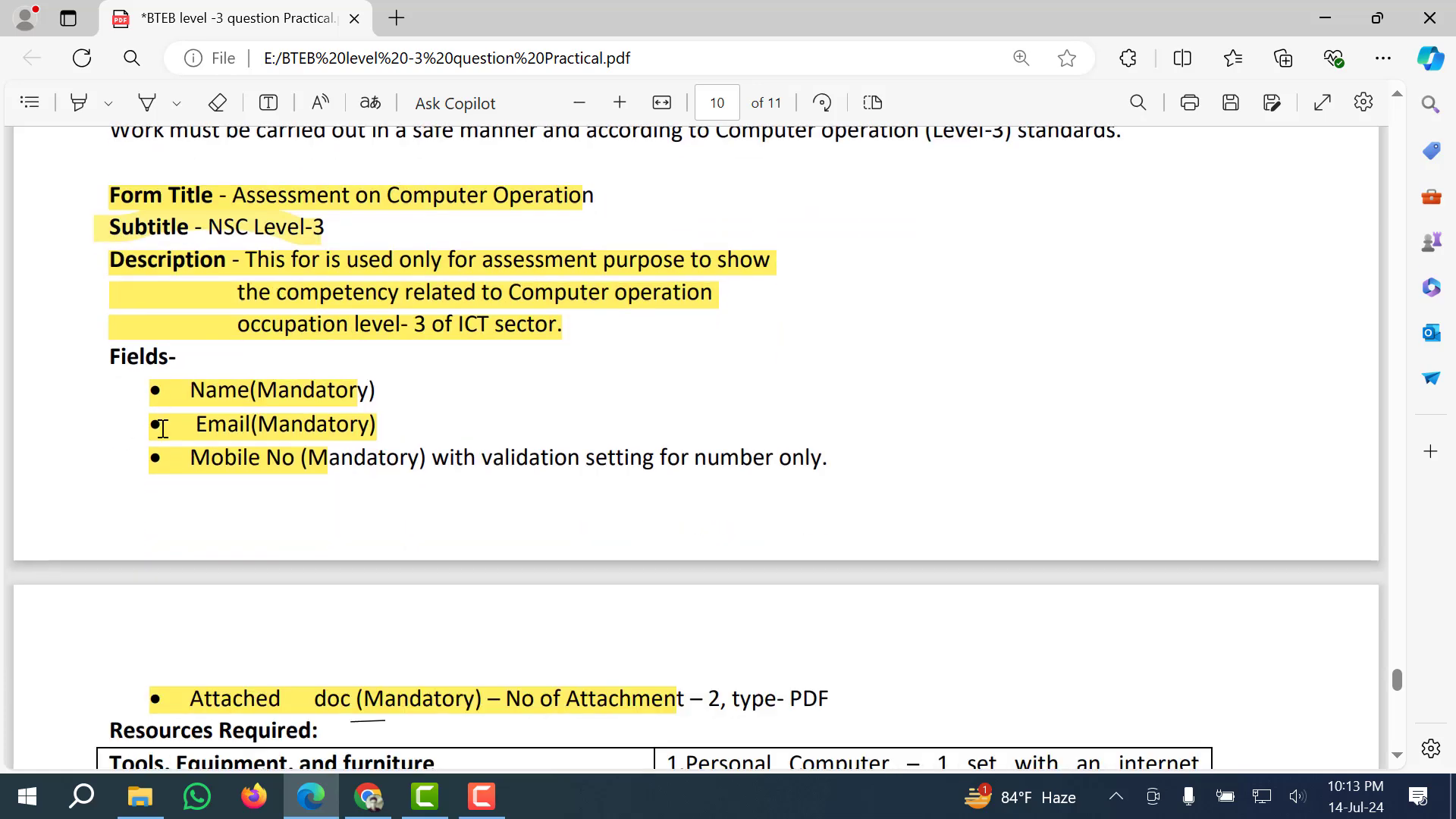
scroll(163, 429, down, 2)
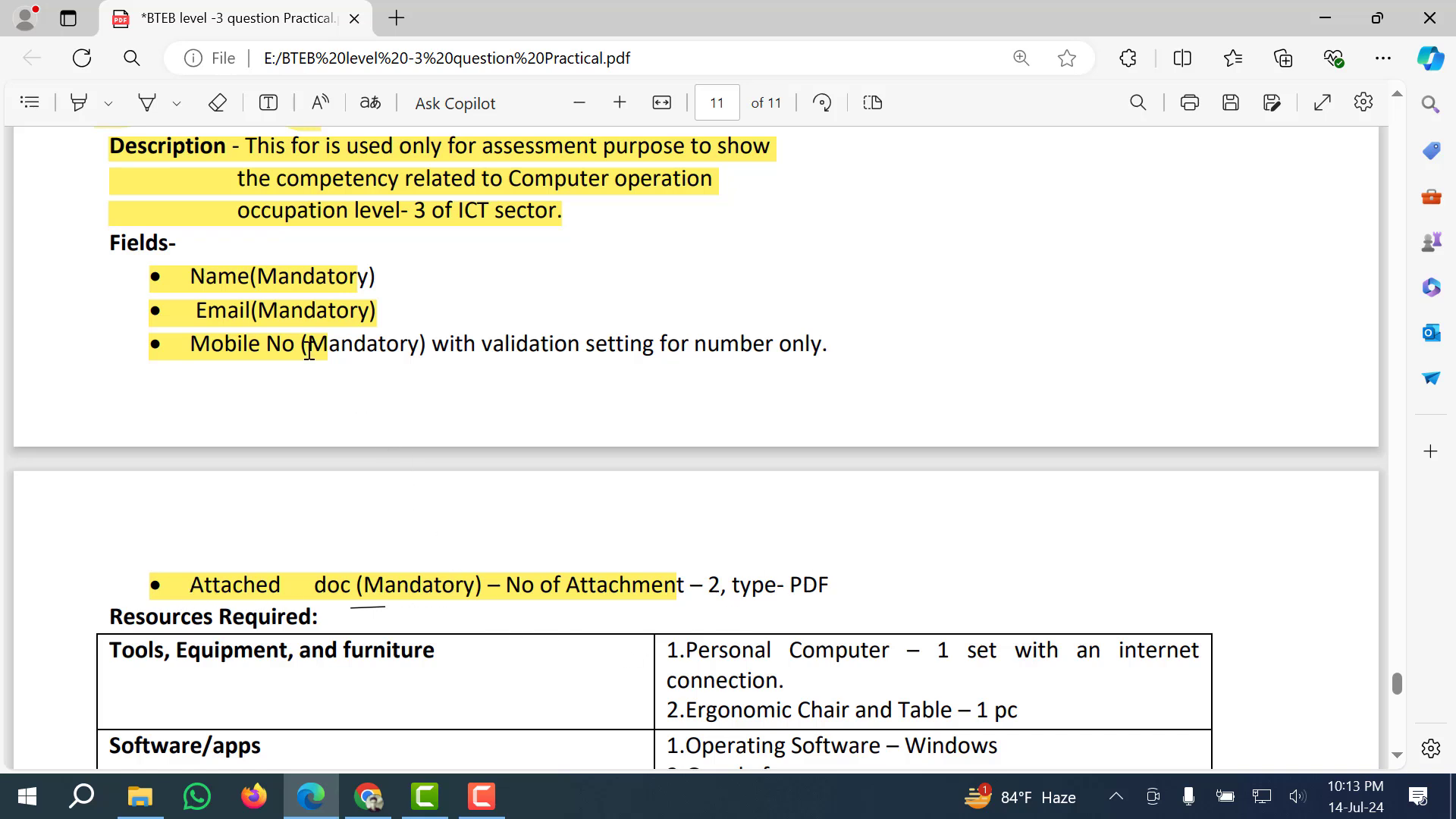
click(369, 796)
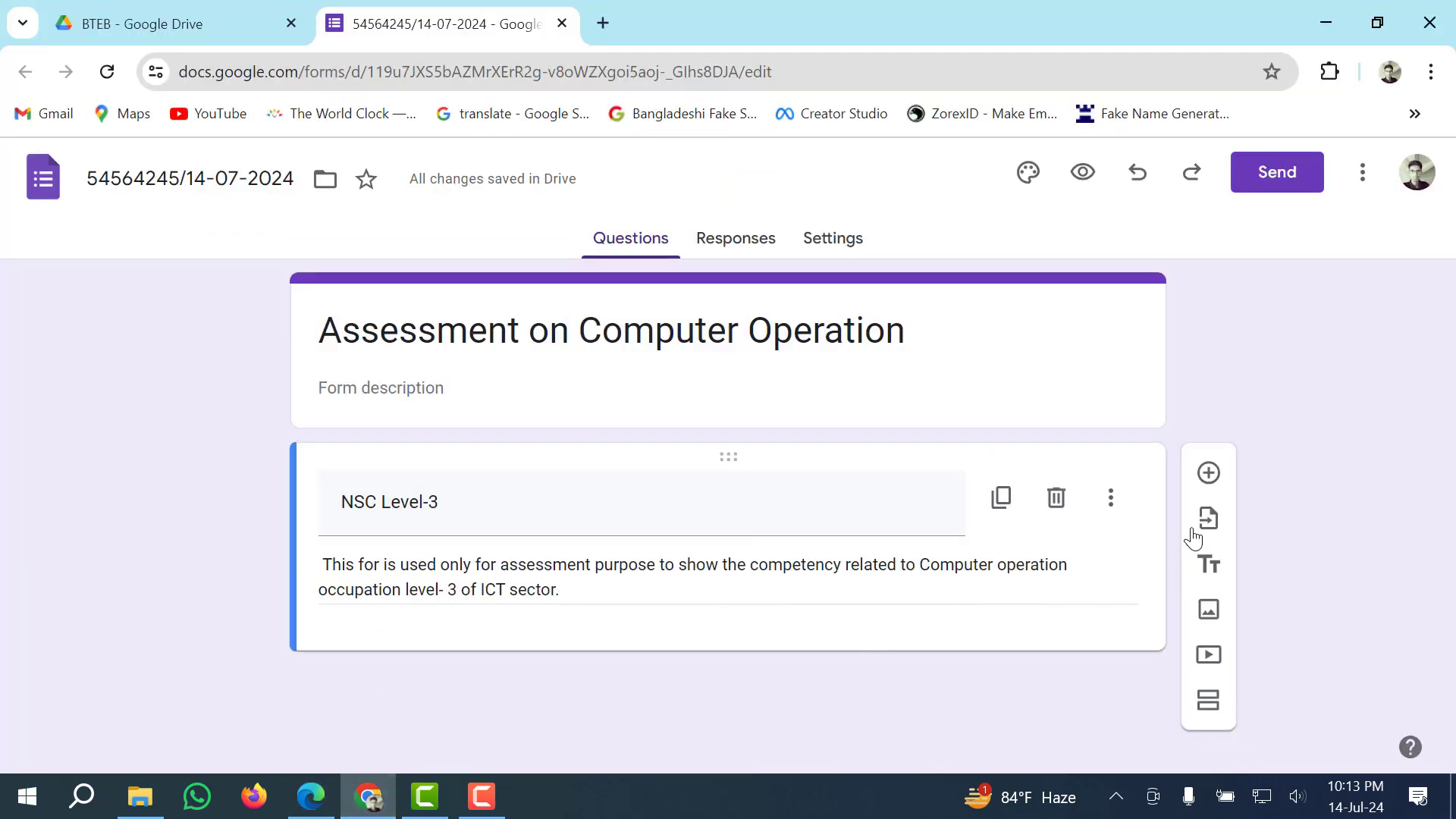
Add a short-answer question titled 'Name' and switch Required on.
click(1209, 475)
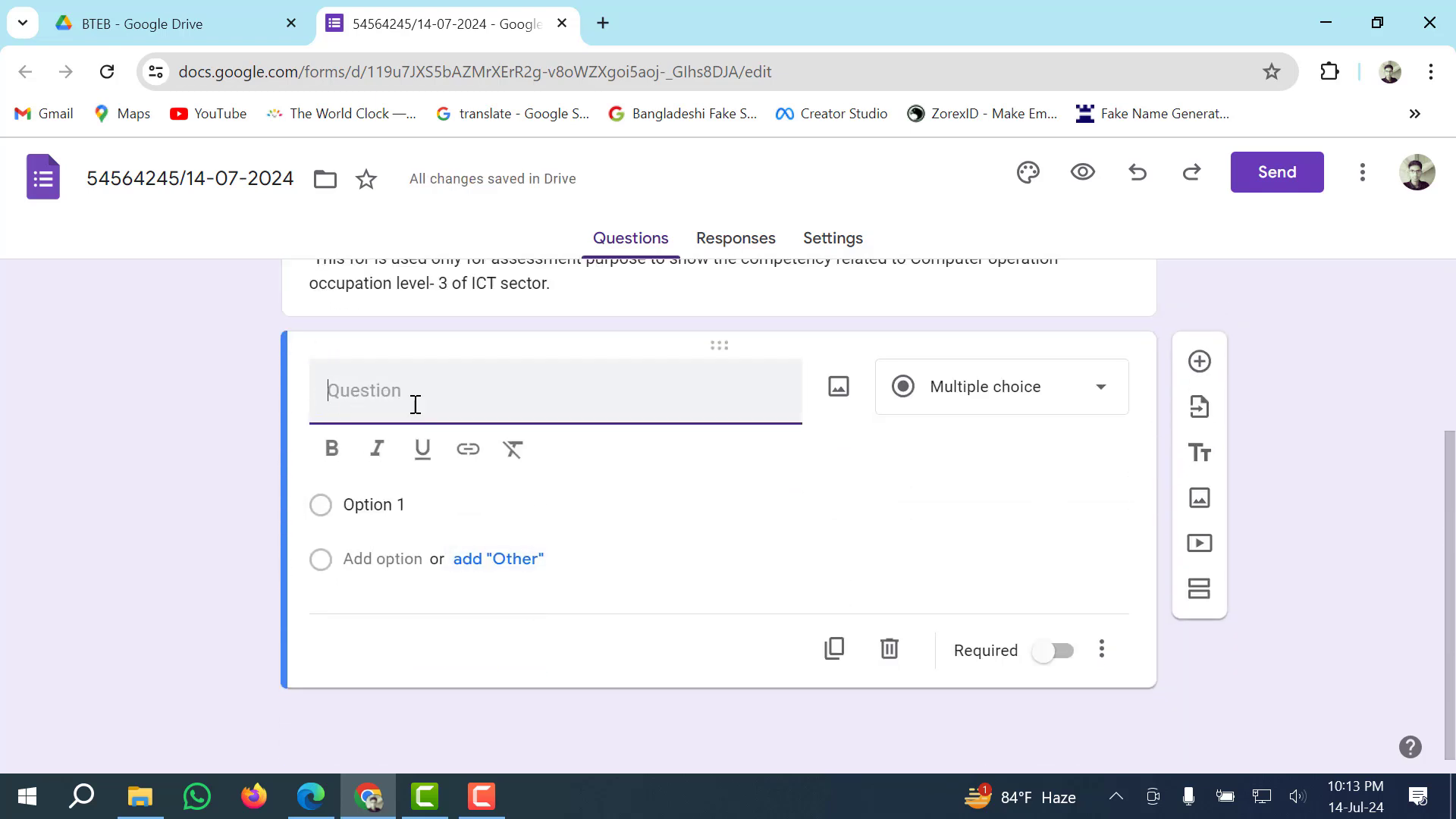
text(Name)
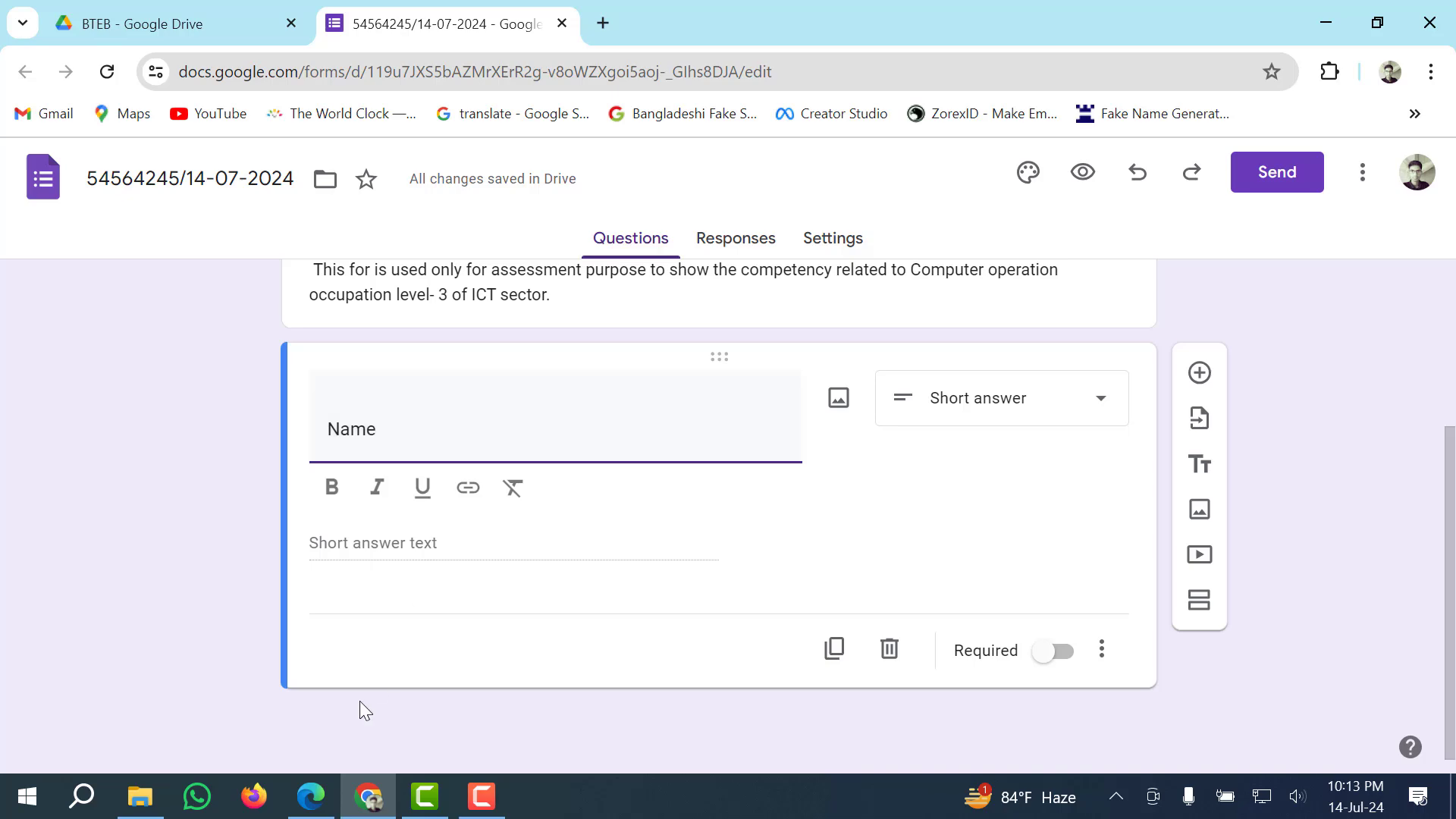
click(311, 796)
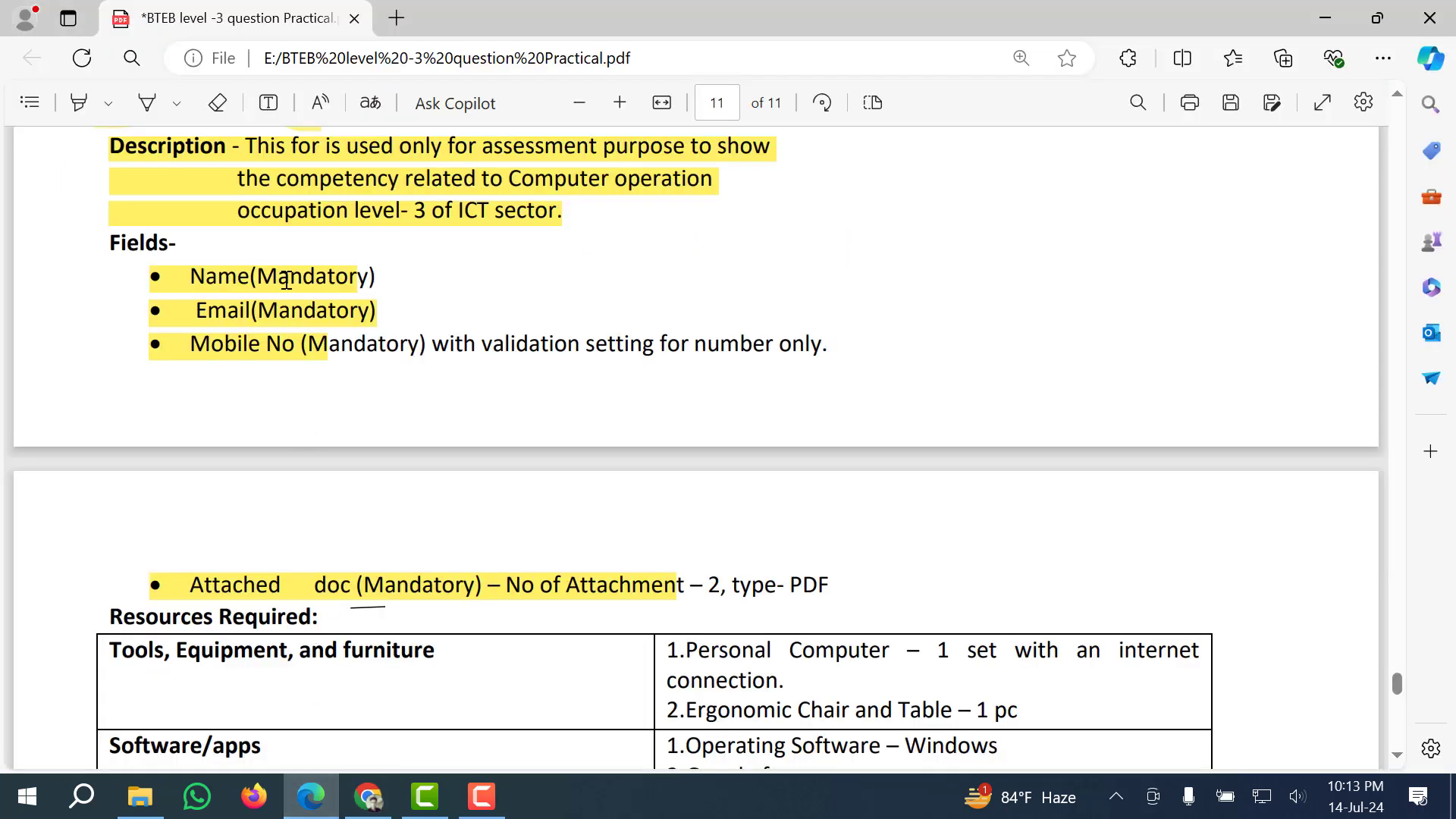
click(302, 802)
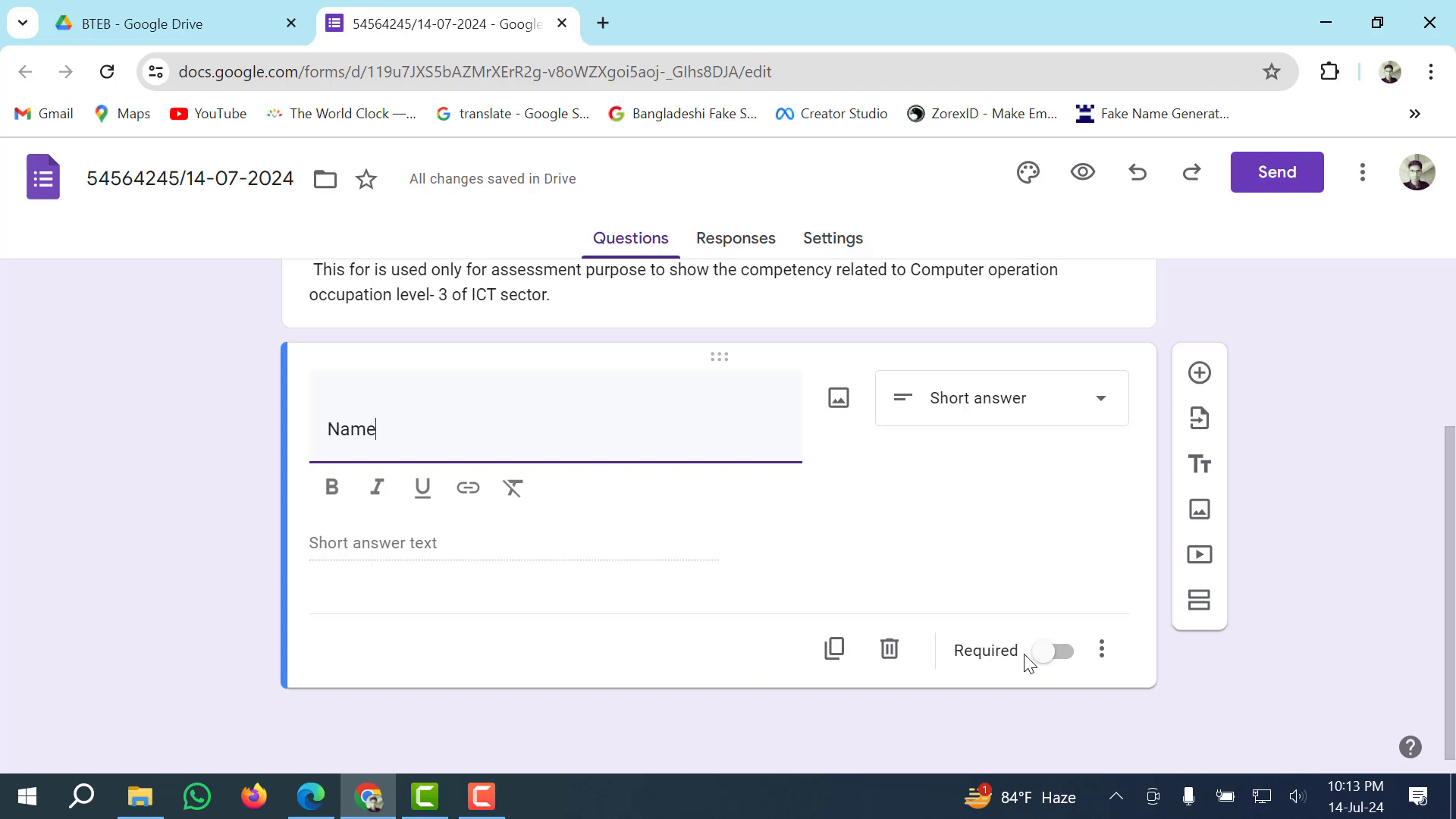
click(1048, 652)
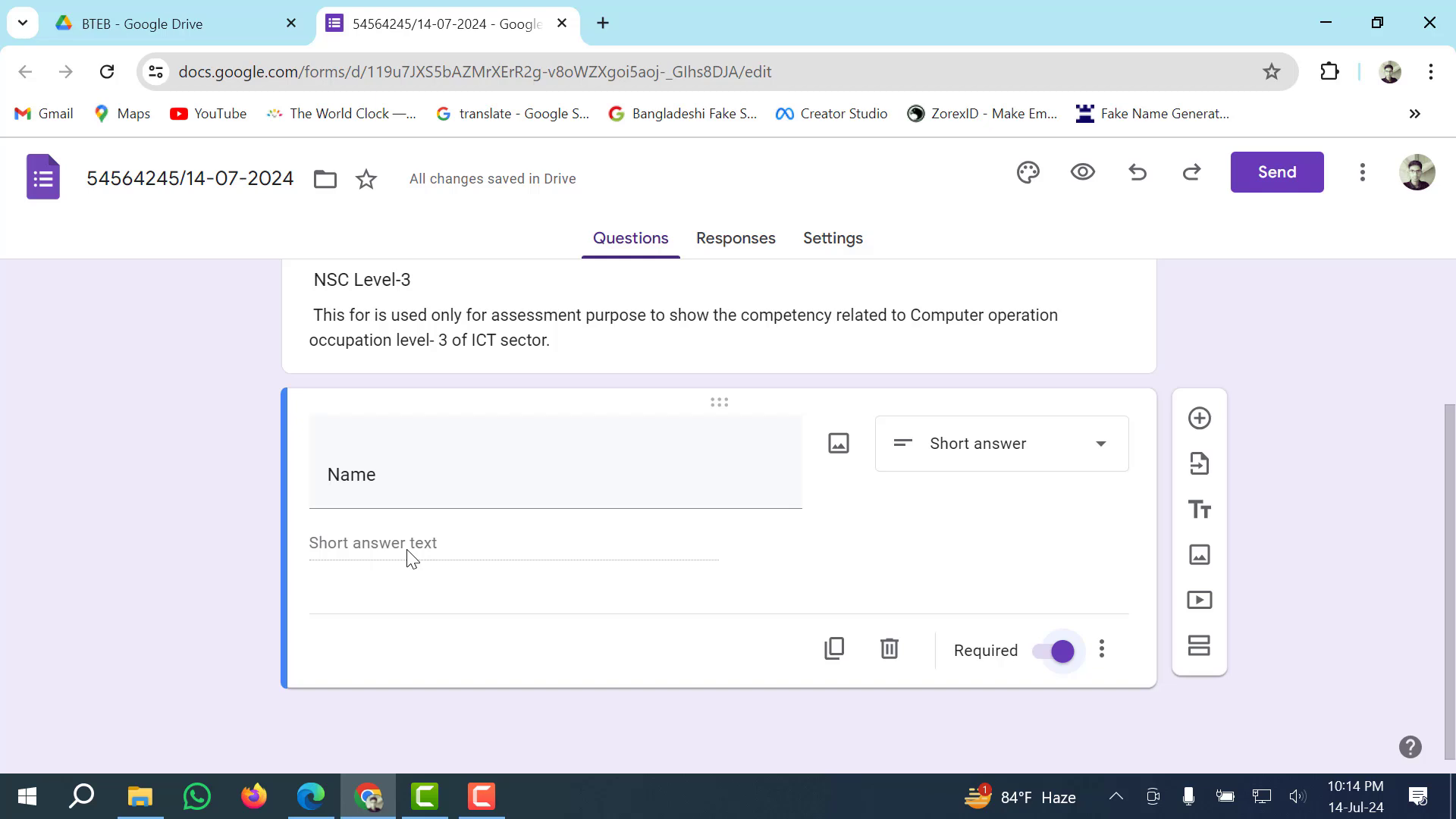
click(1042, 656)
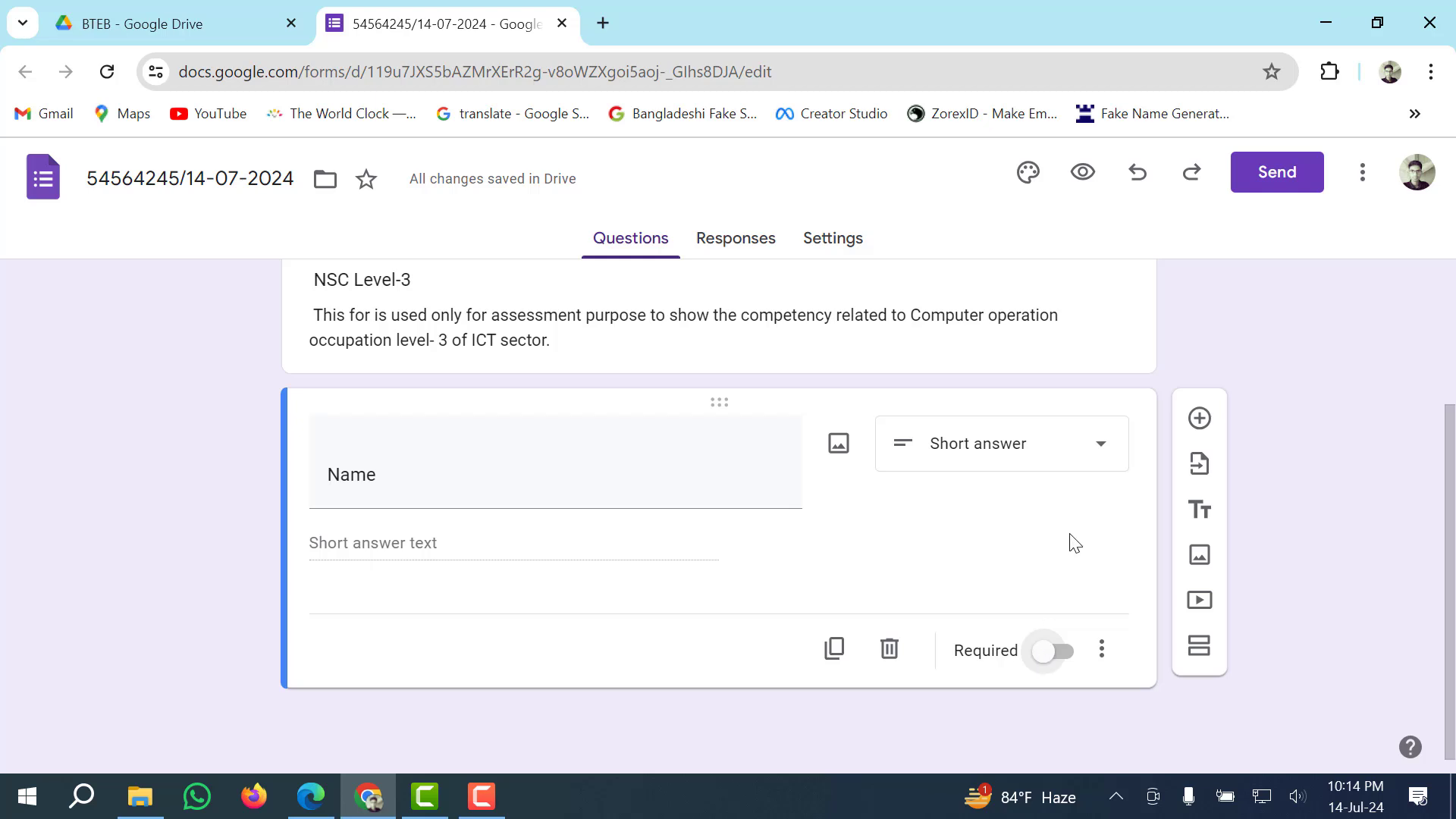
click(1044, 652)
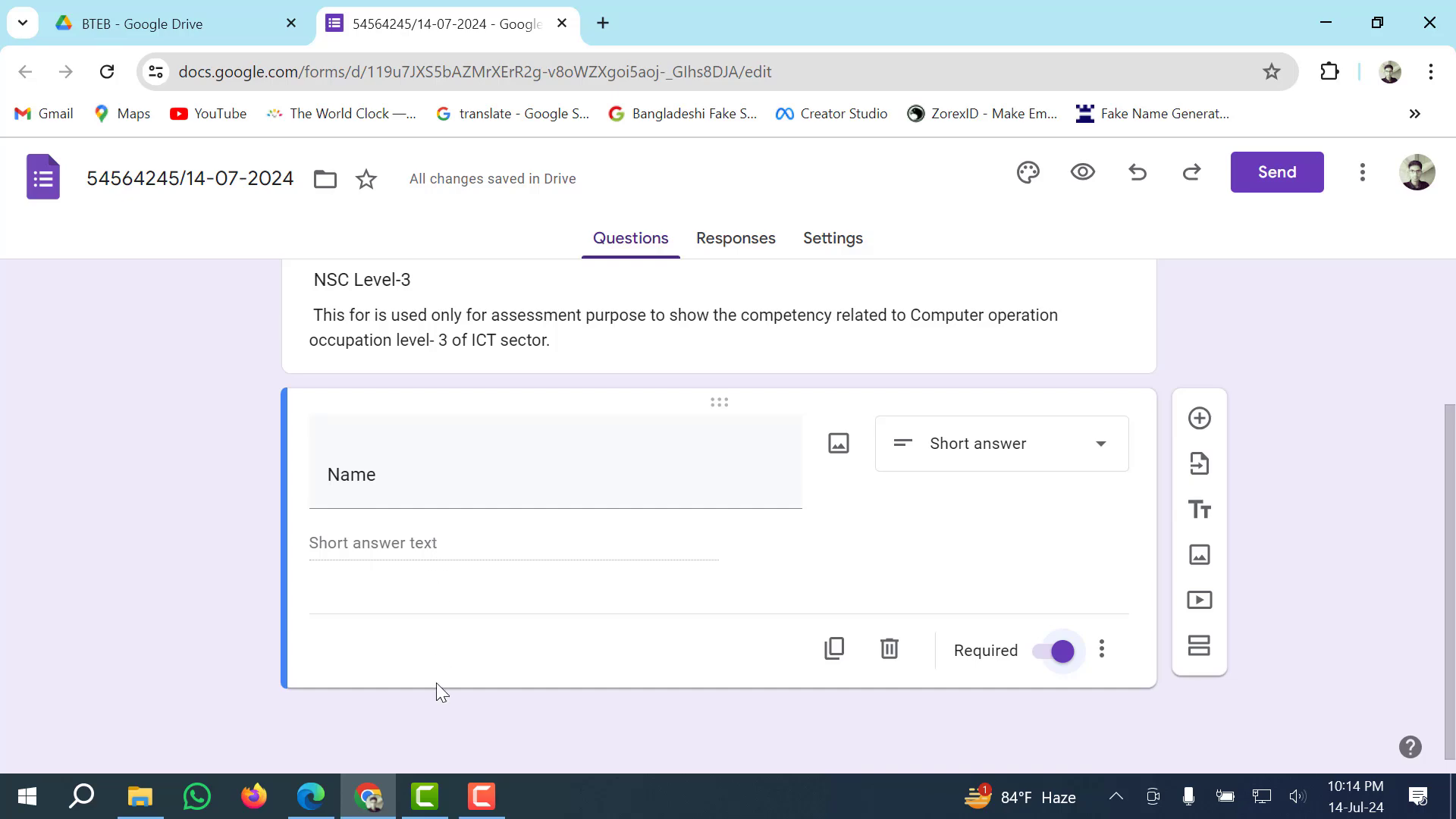
click(307, 796)
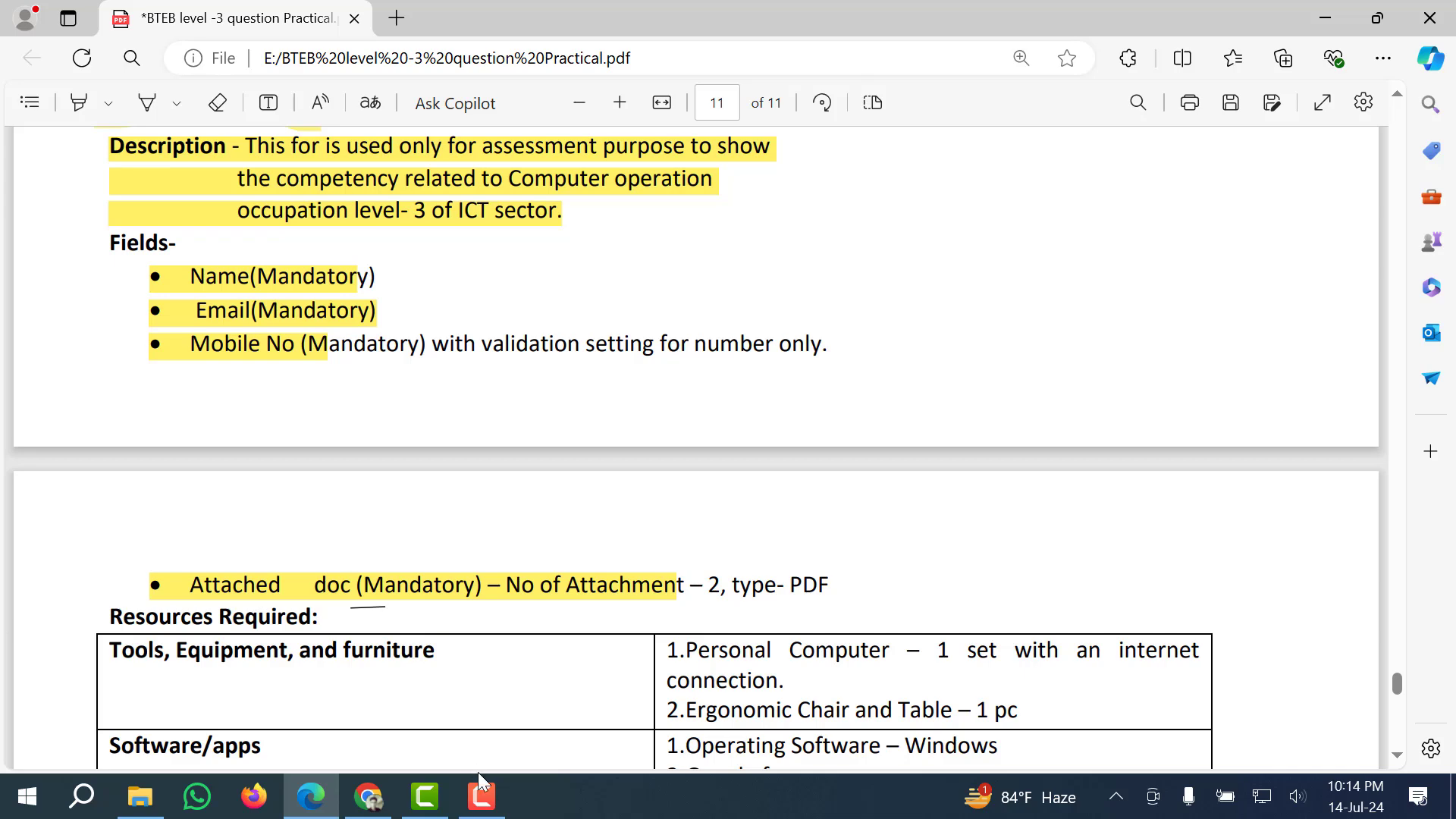
click(369, 796)
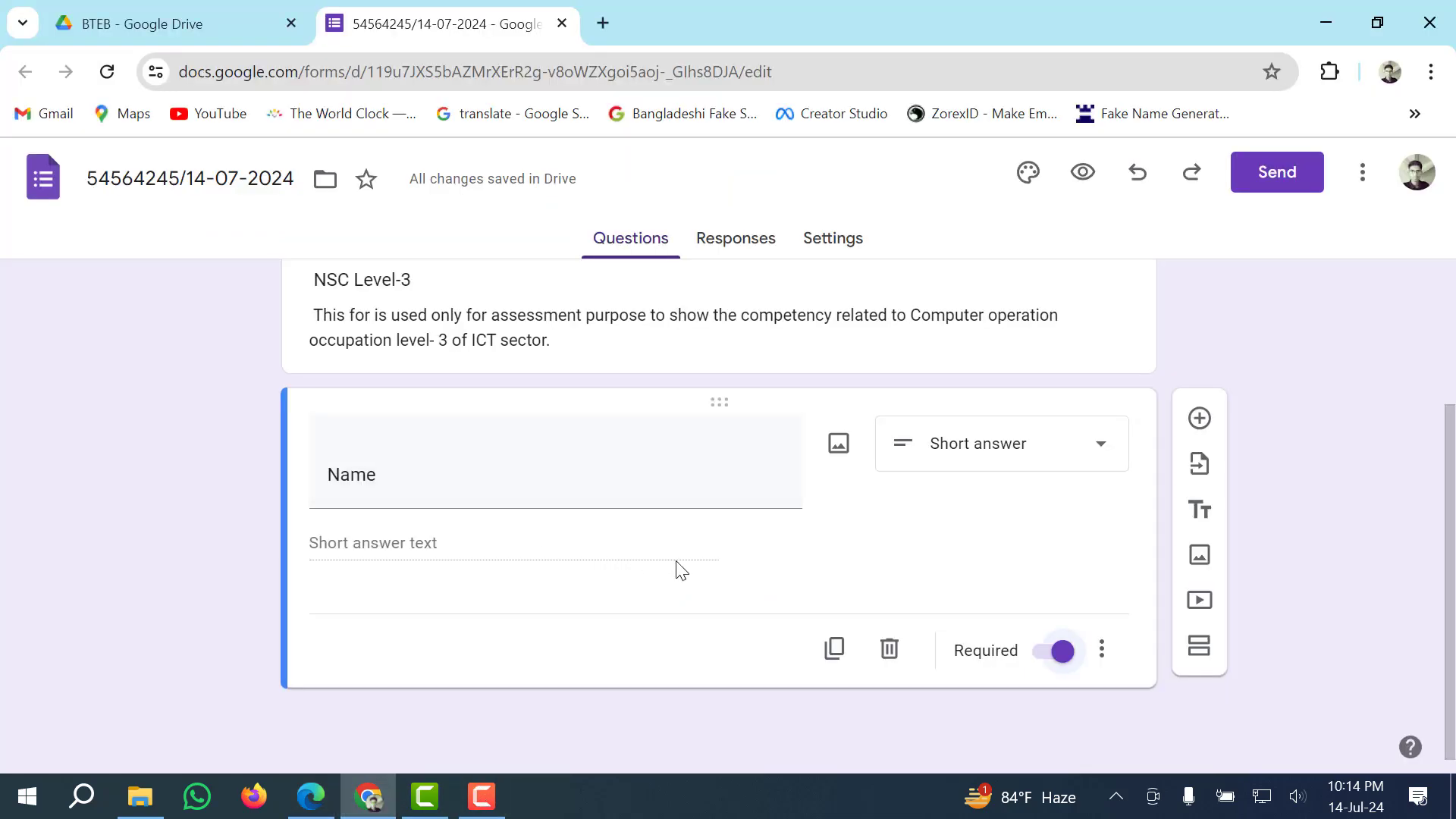
Add a short-answer 'E-mail' question below Name and mark it required.
click(1196, 417)
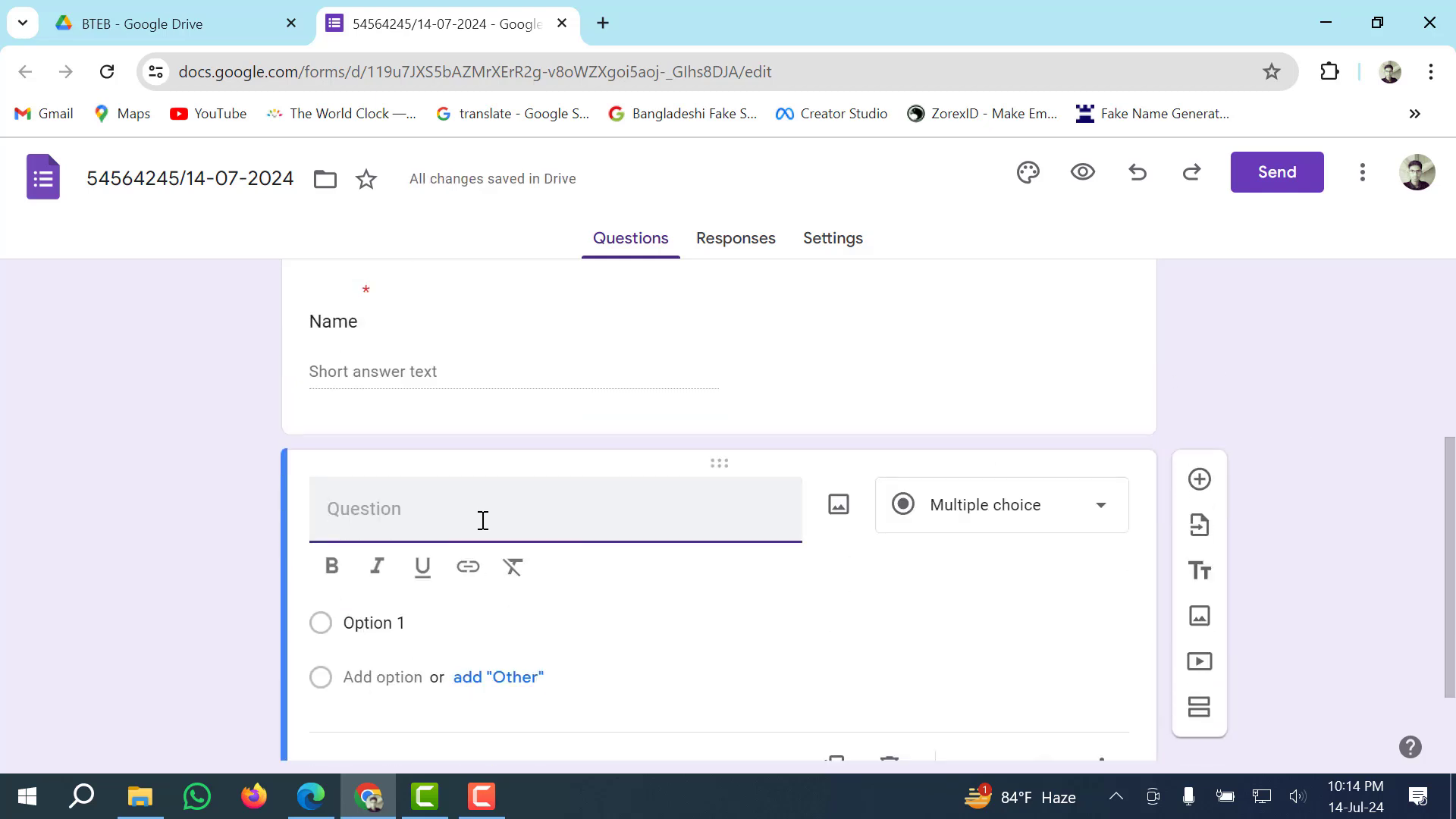
text(E)
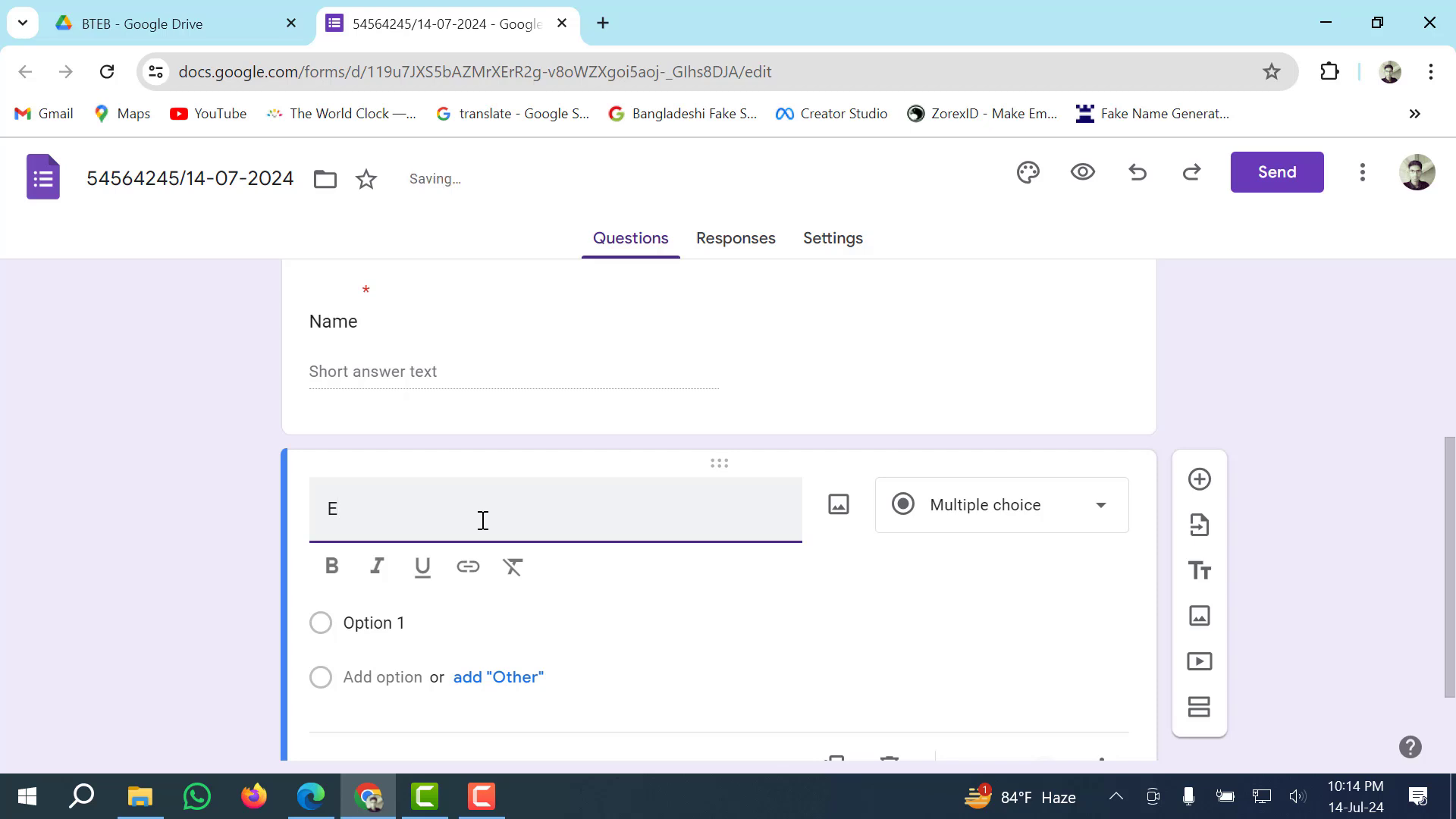
text(-mail)
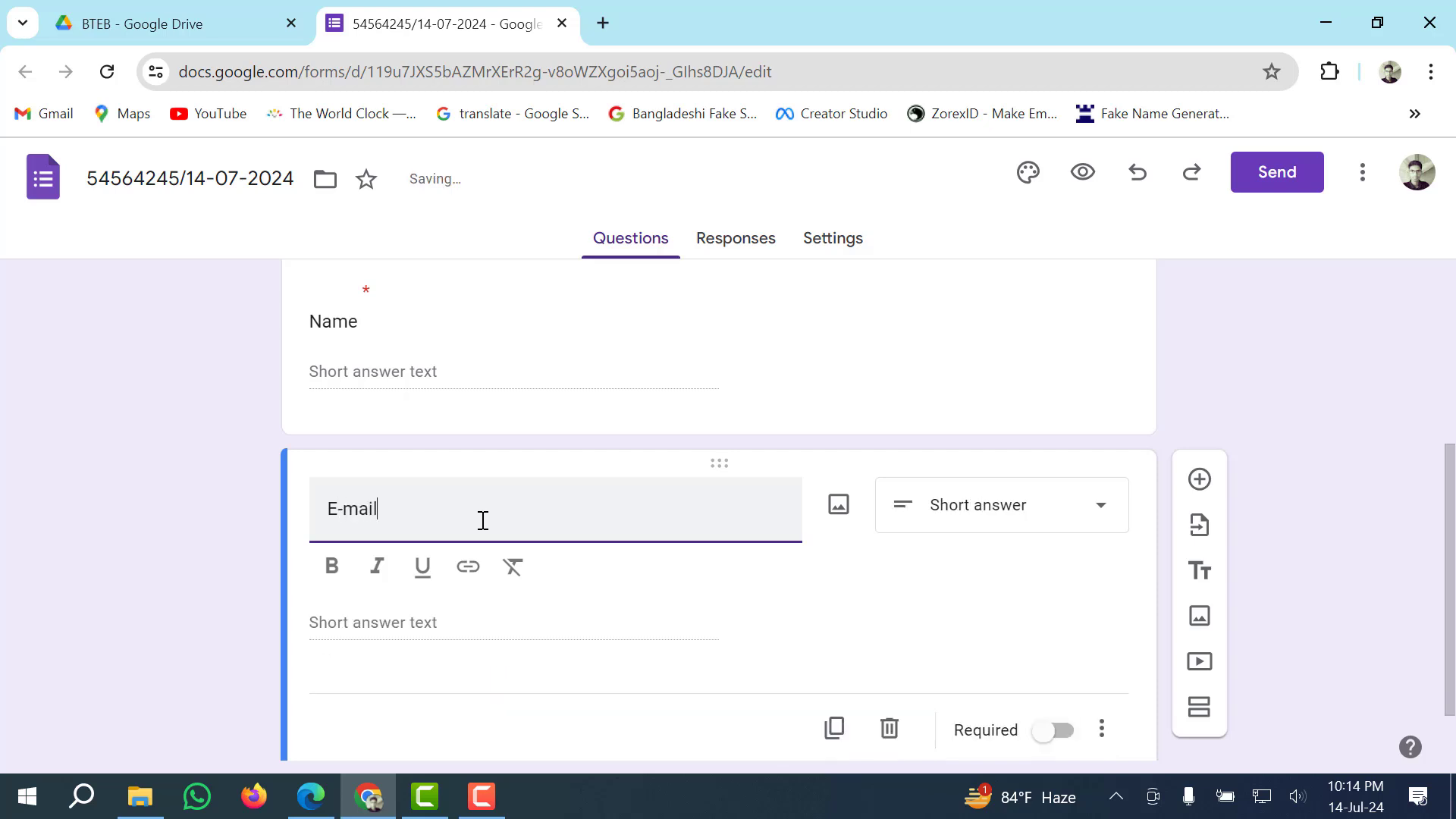
scroll(623, 579, down, 1)
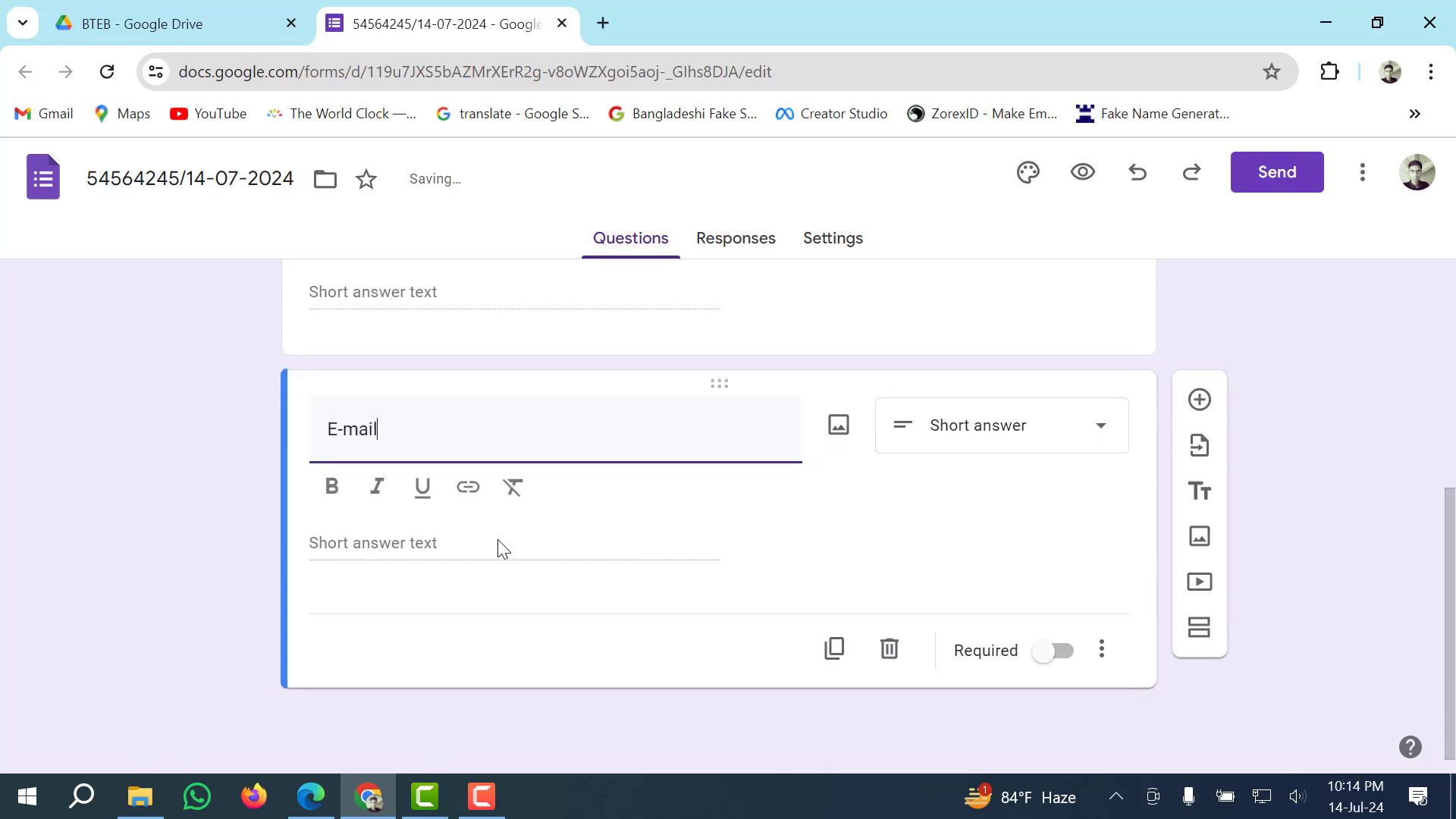
click(823, 607)
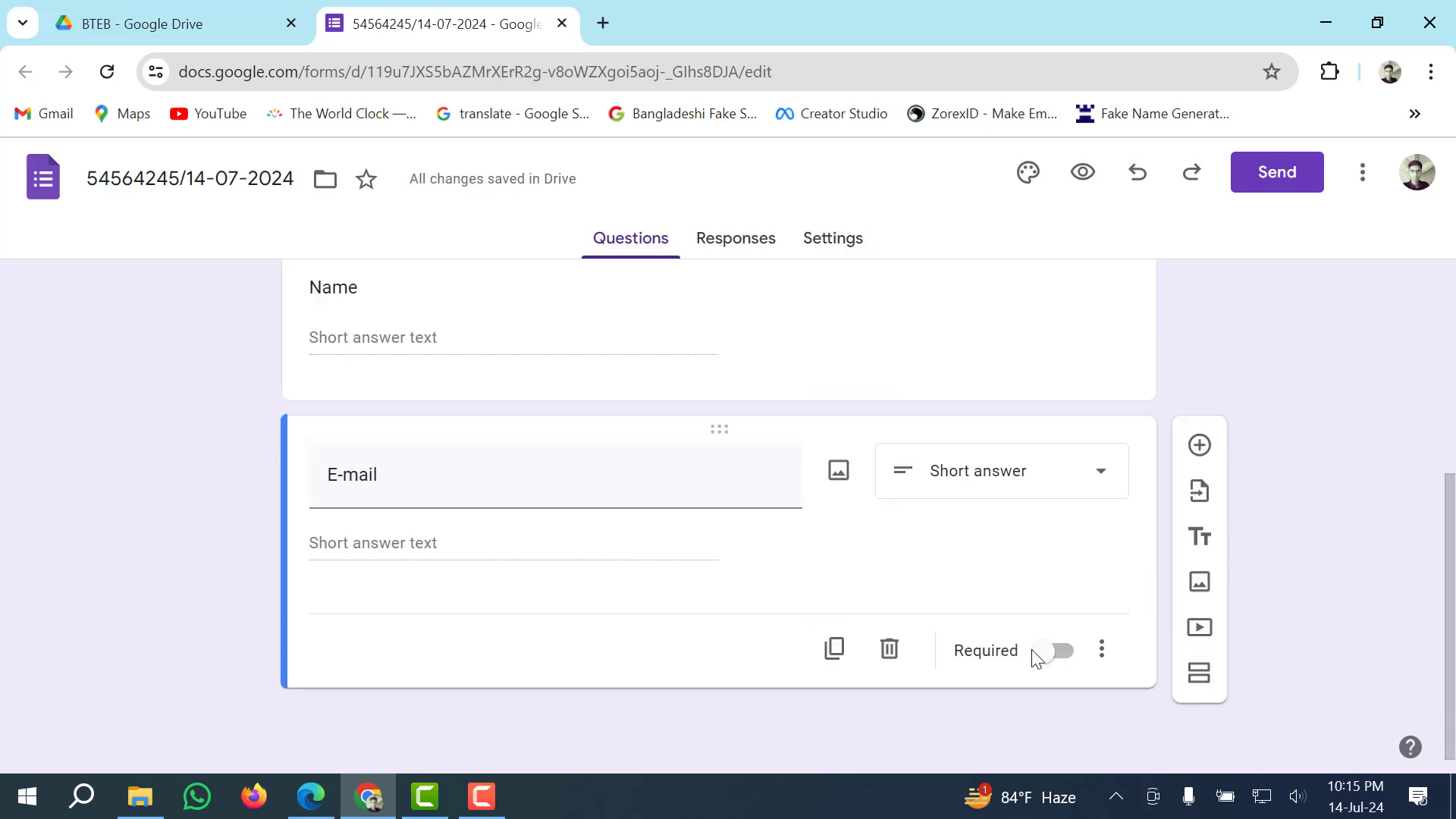
click(1050, 655)
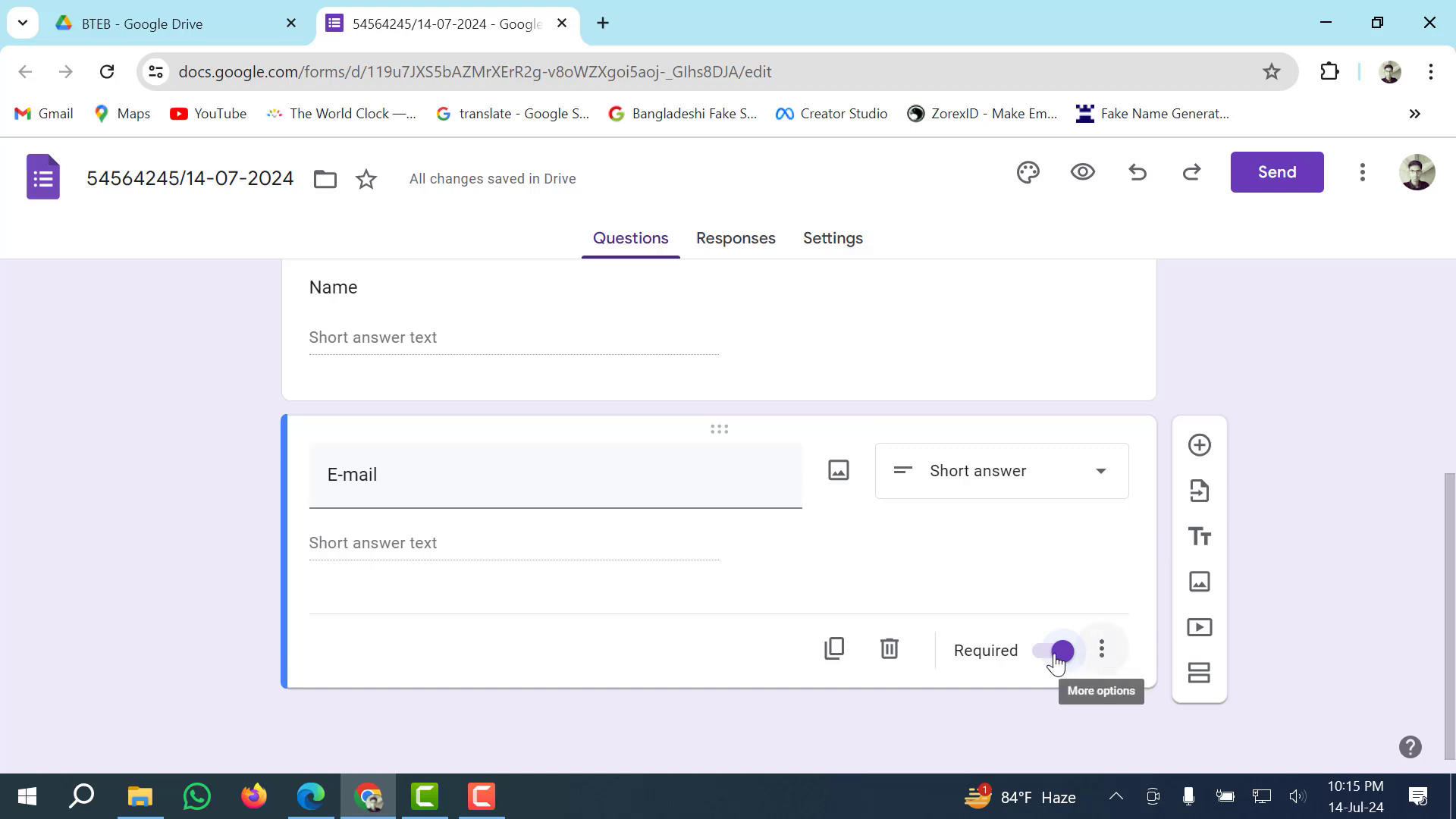
Set the E-mail question's response validation to Text, Email.
click(1103, 654)
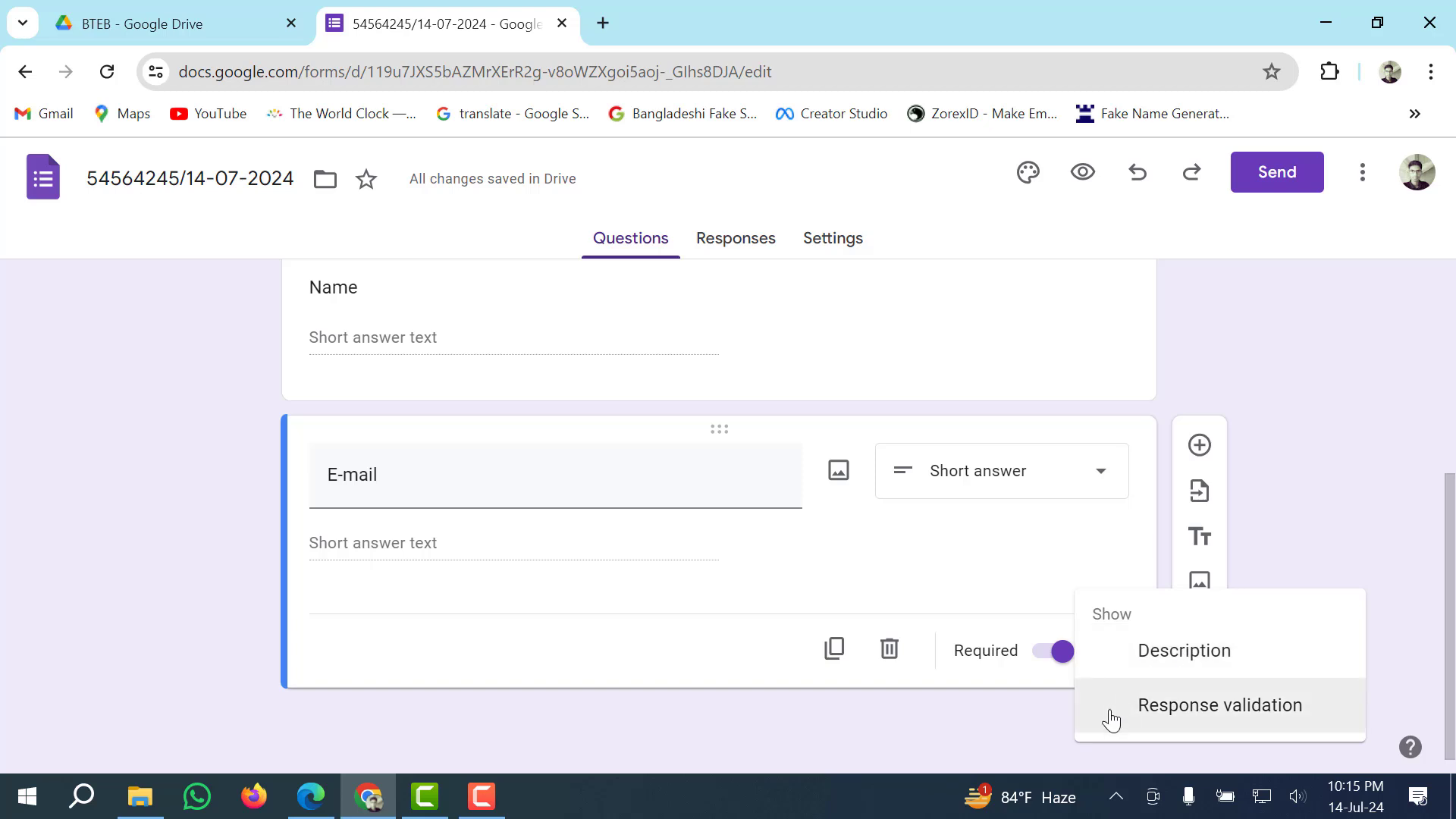
click(1220, 706)
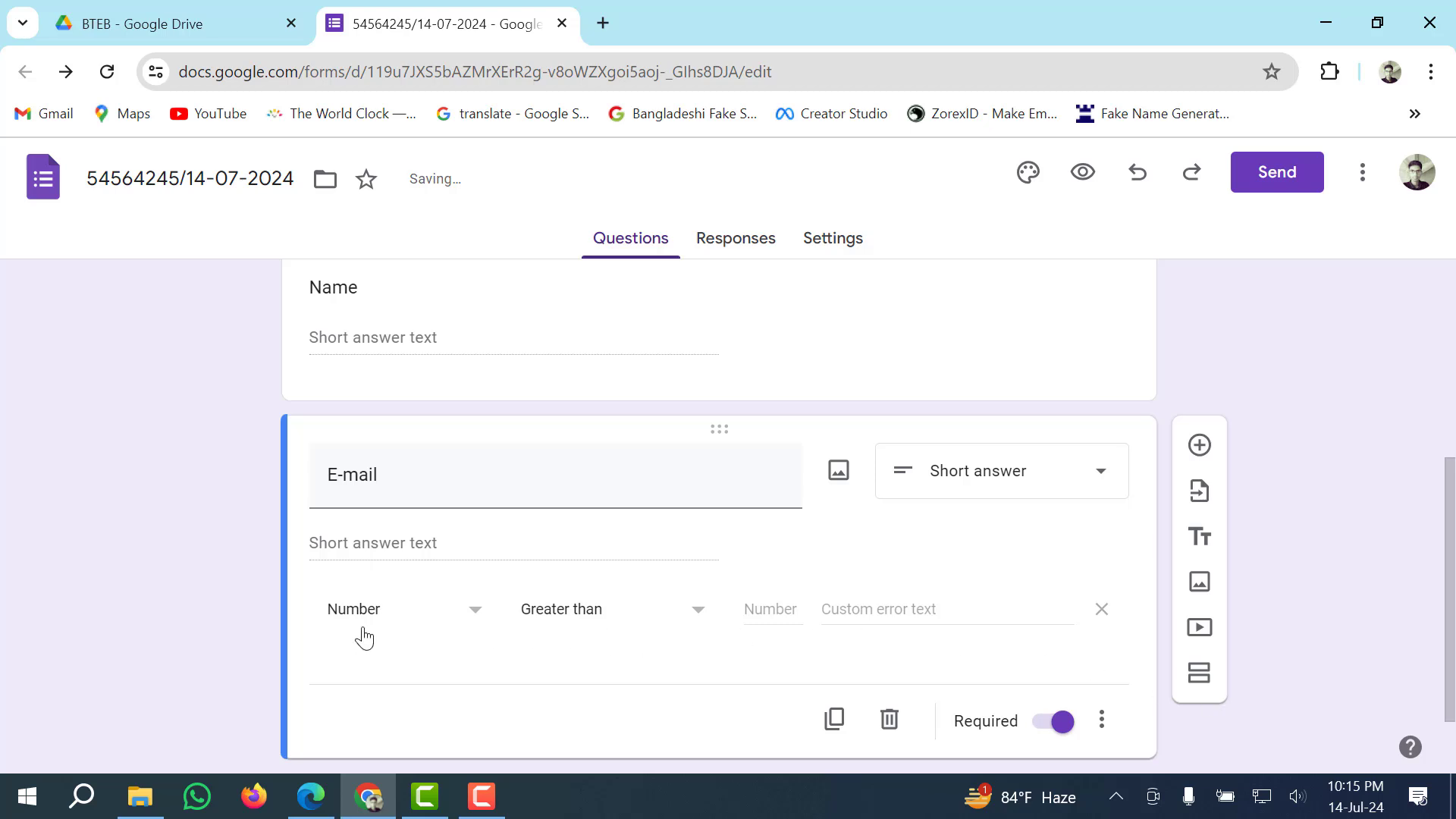
click(479, 620)
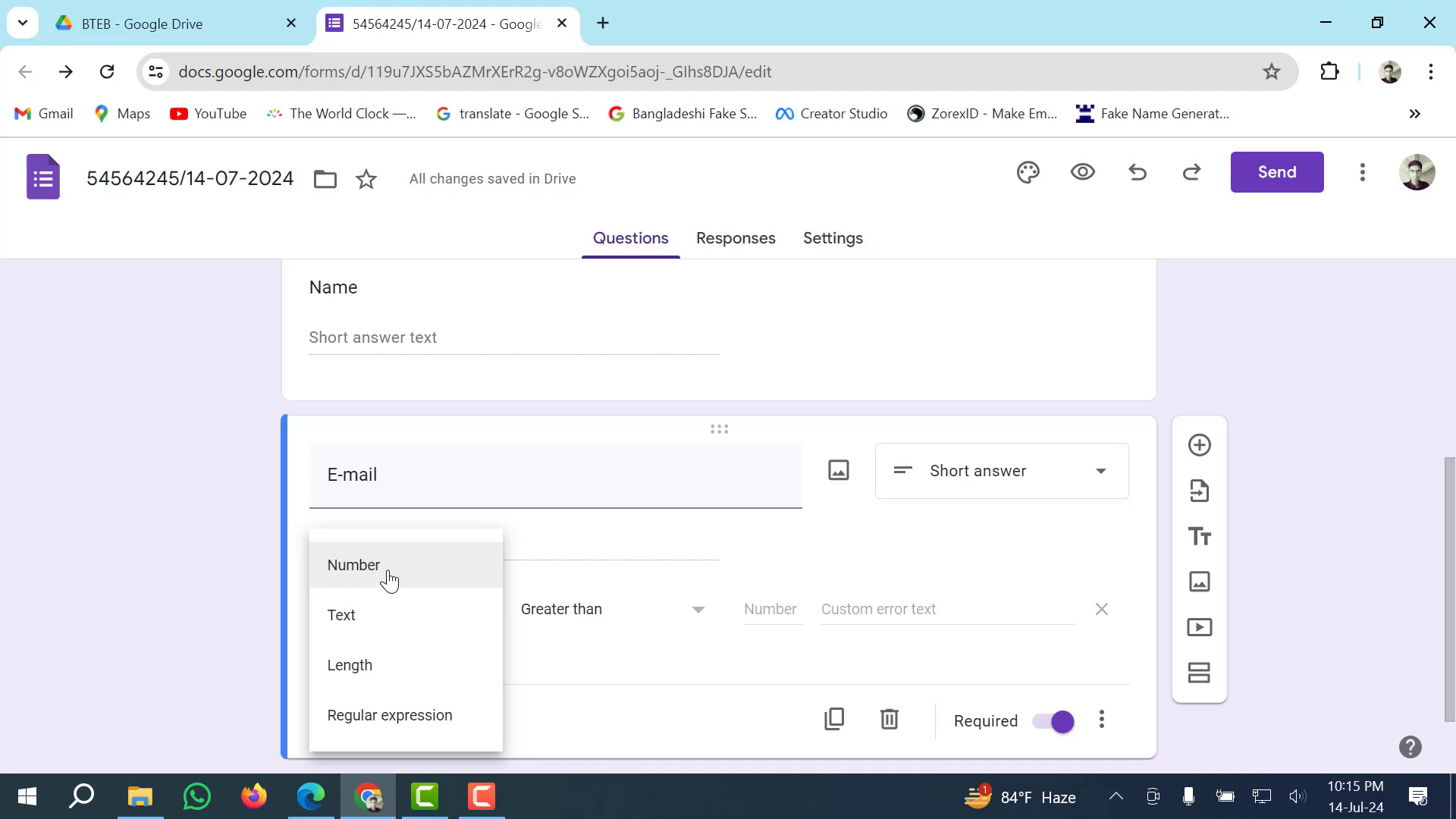
click(379, 619)
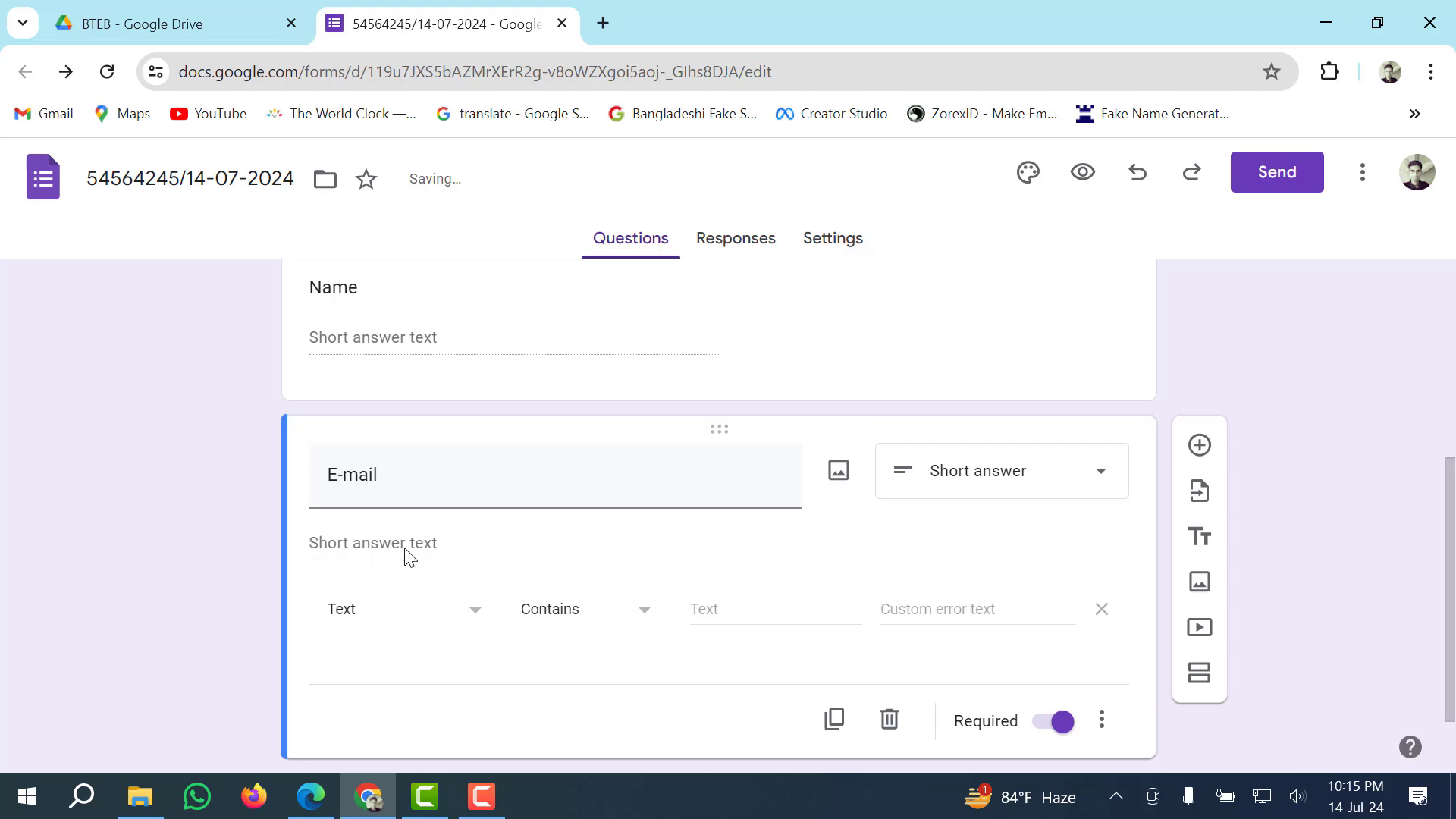
click(646, 616)
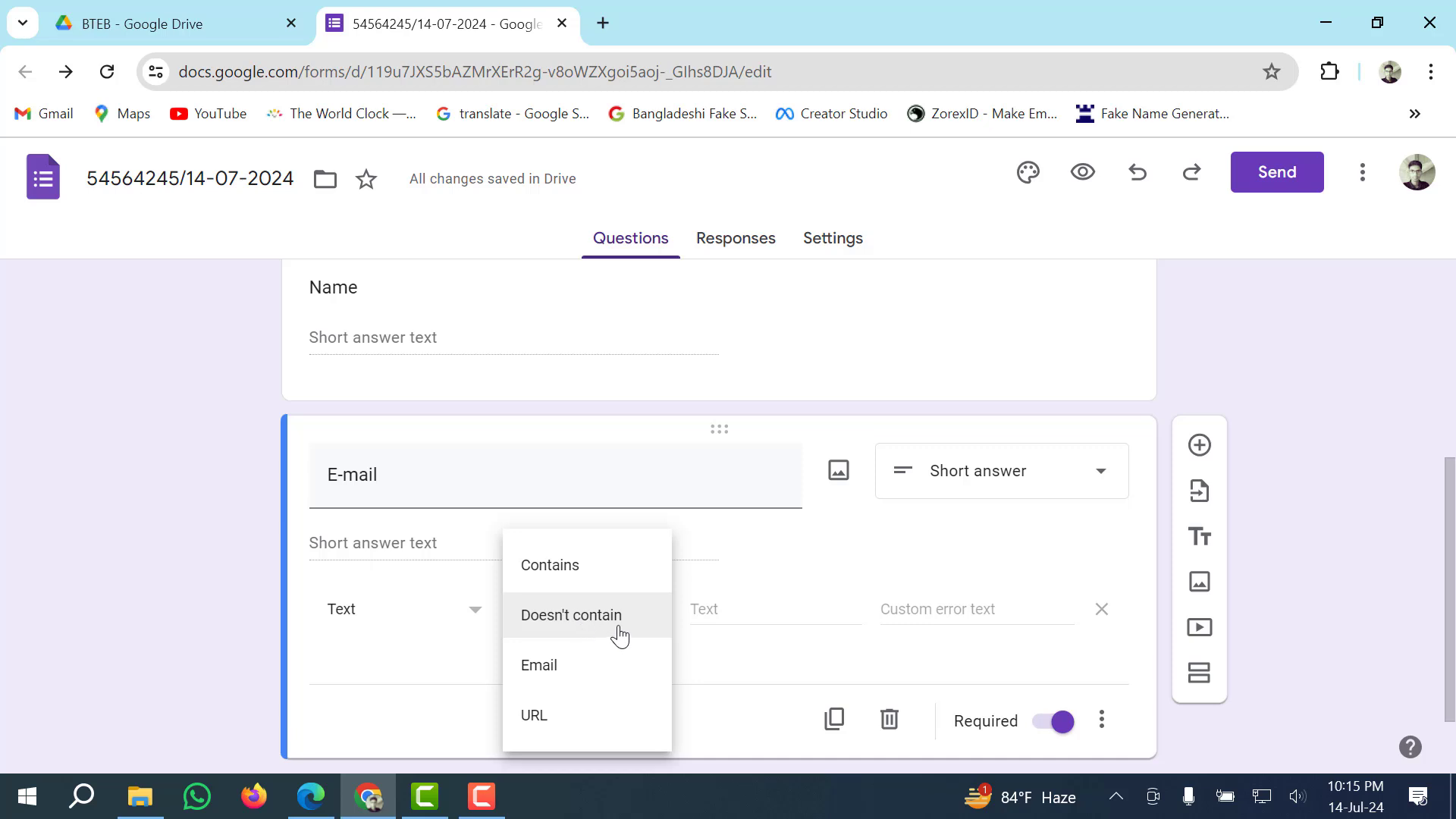
click(543, 666)
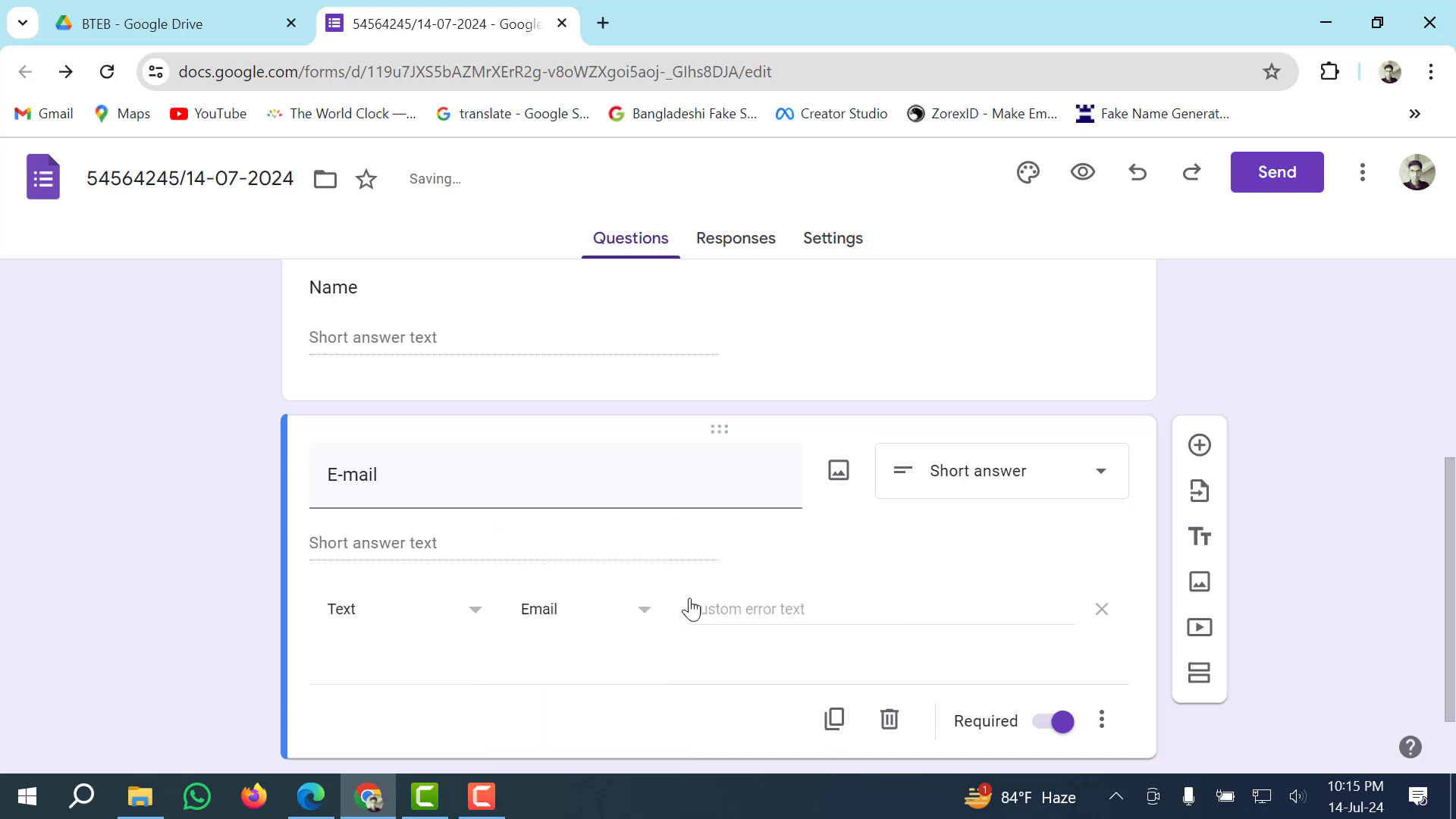
scroll(806, 604, down, 1)
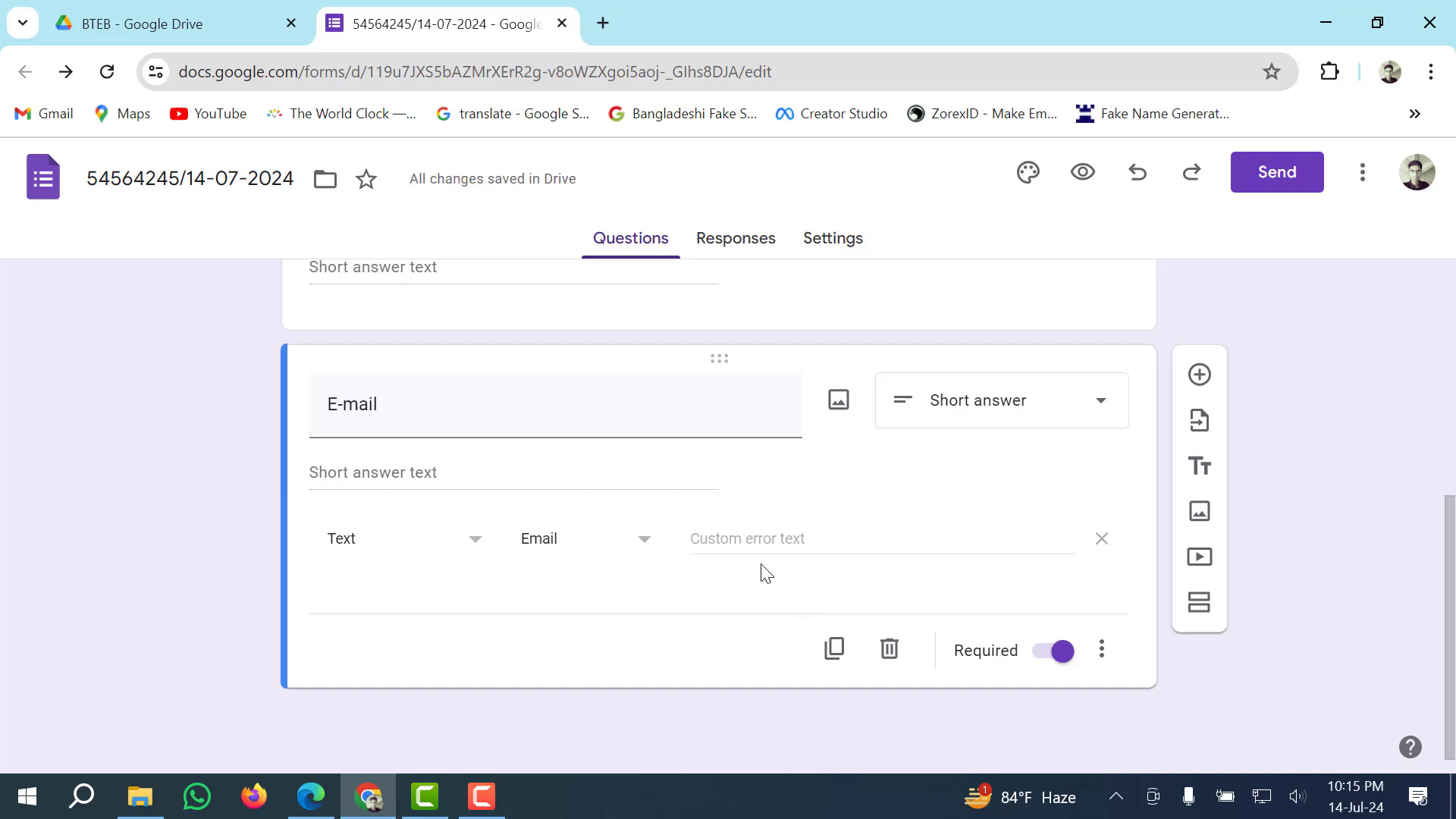
click(721, 537)
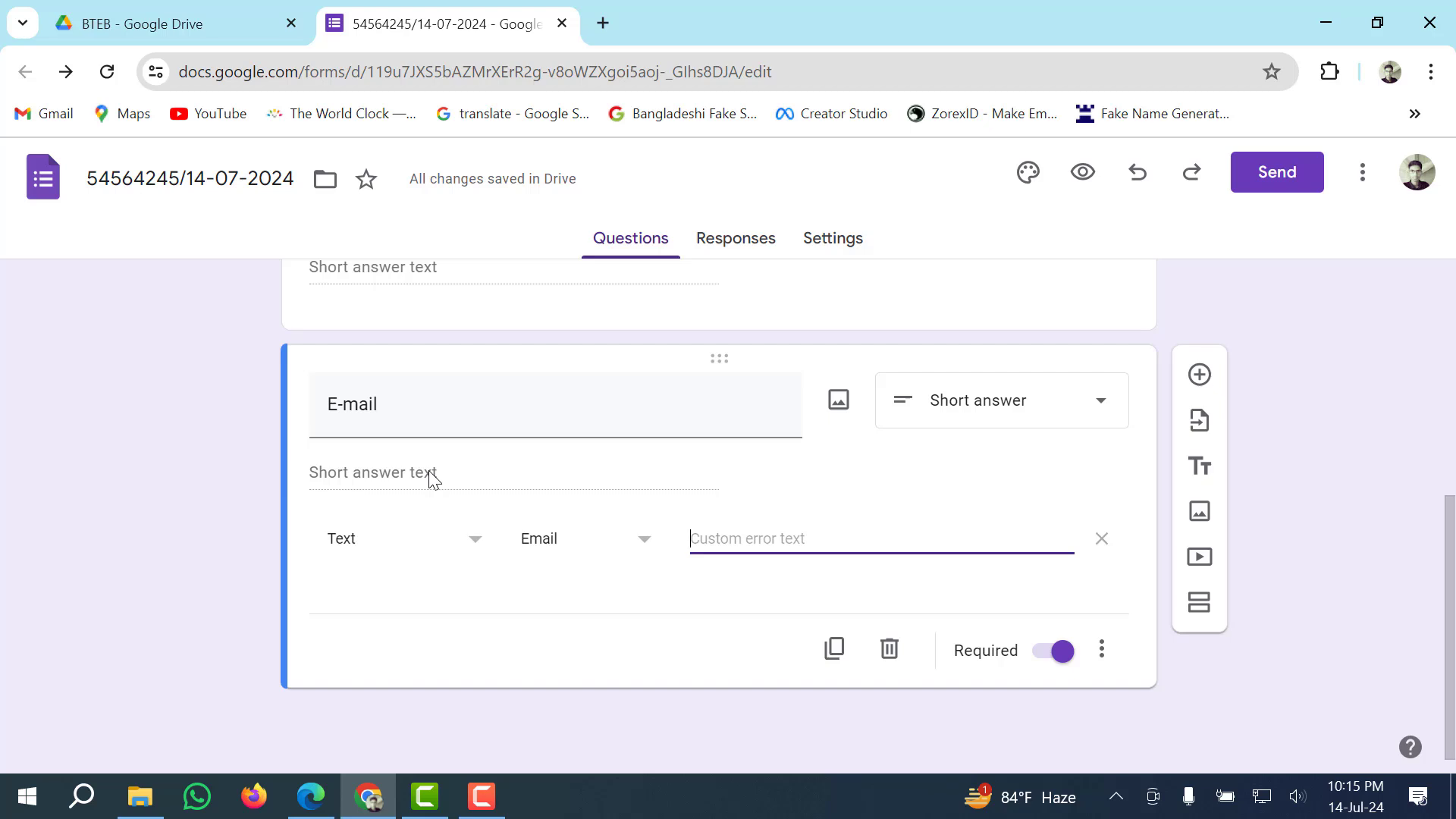
scroll(429, 478, up, 2)
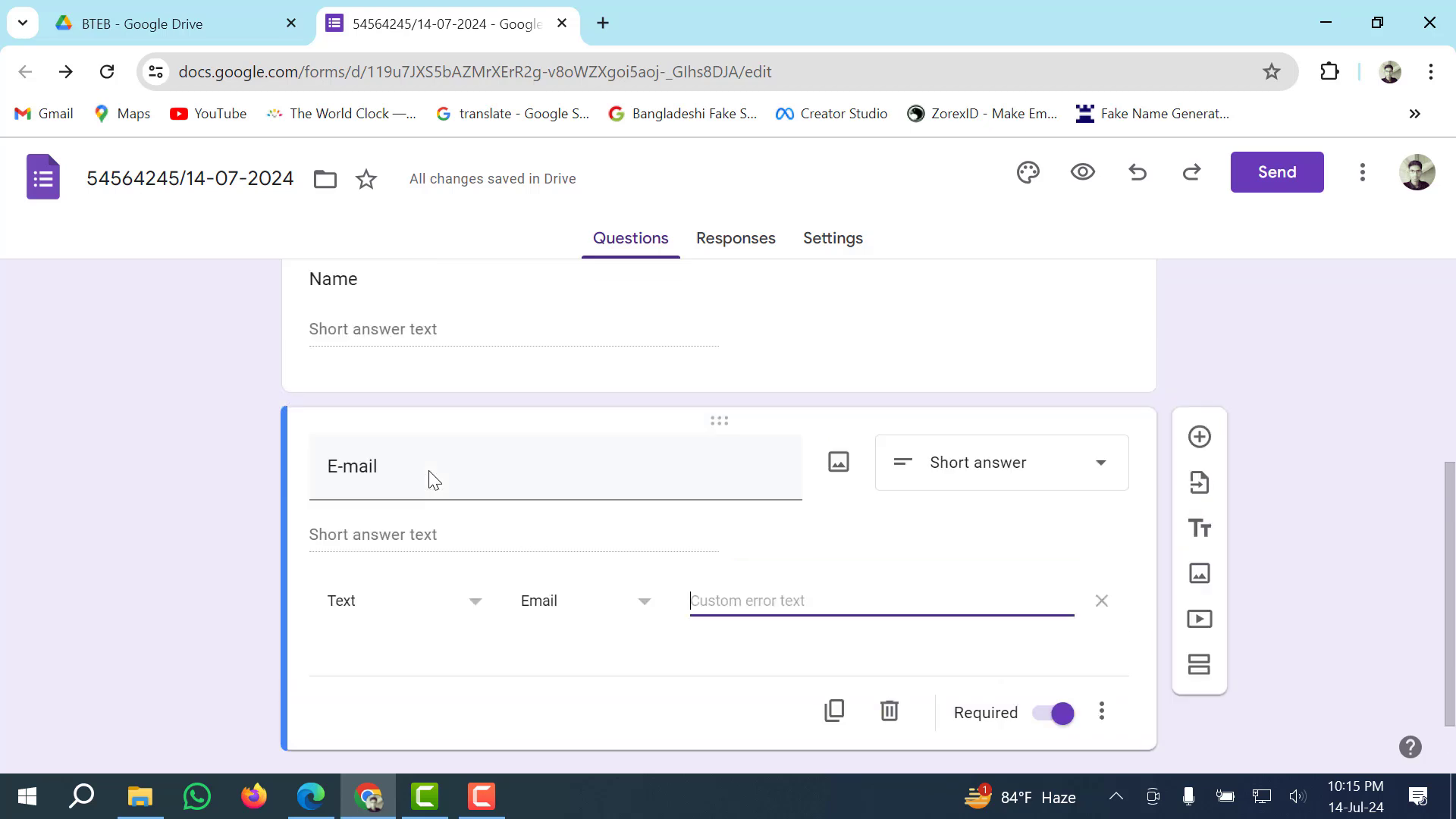
scroll(429, 477, down, 2)
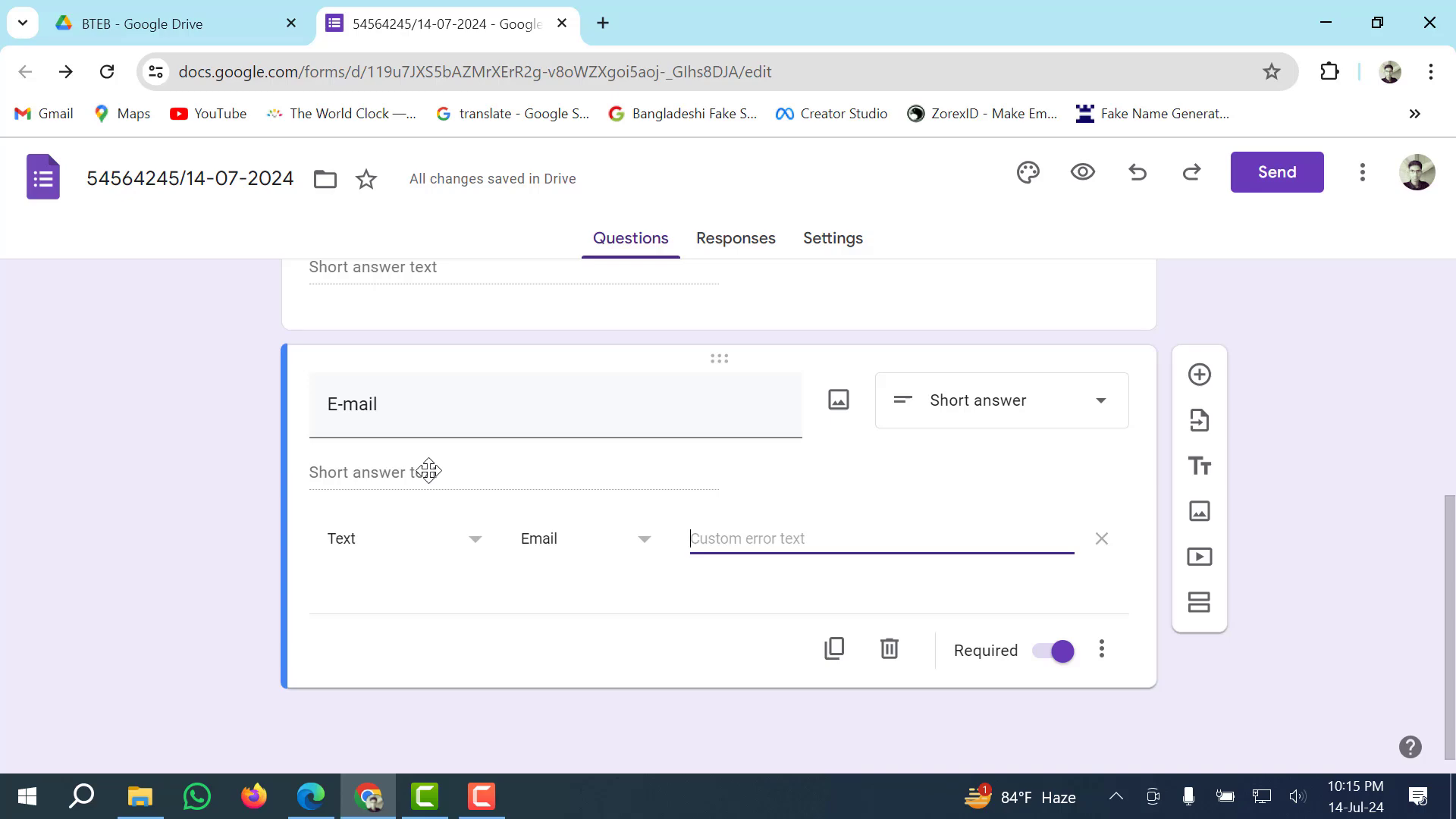
click(311, 796)
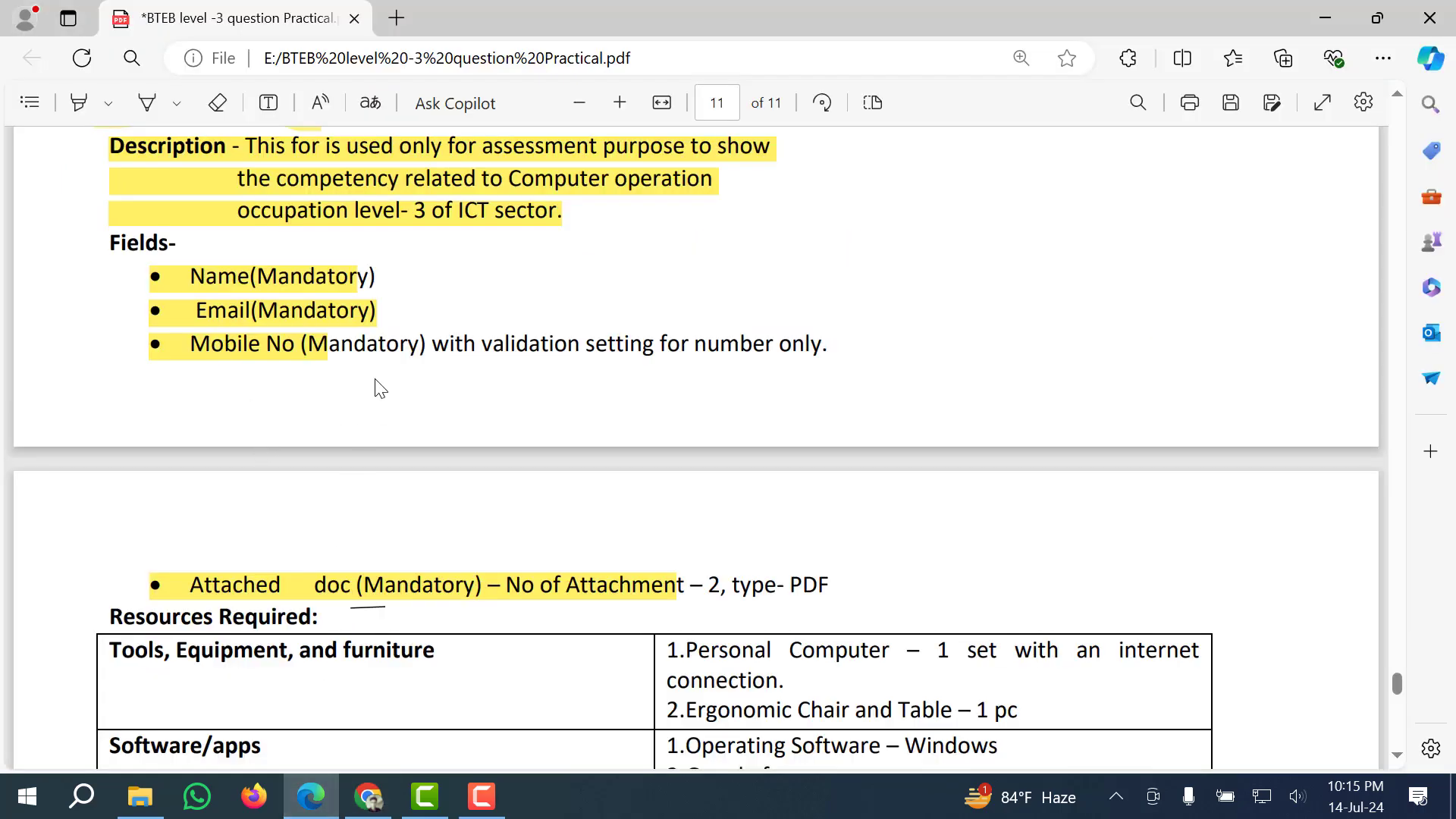
click(379, 792)
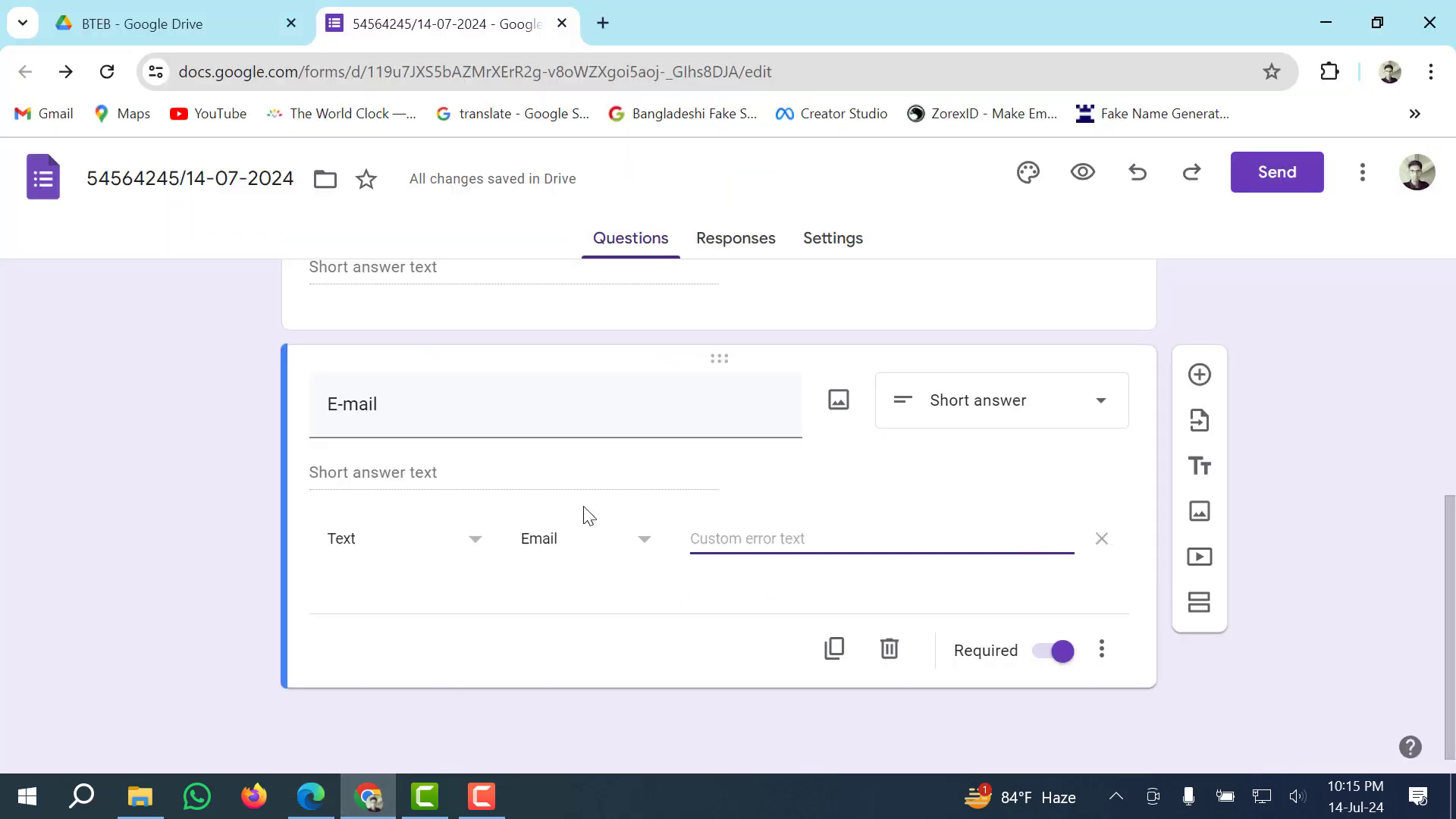
Add a required 'Mobile No' short-answer question, then a new question titled 'Attached_Doc'.
click(1197, 374)
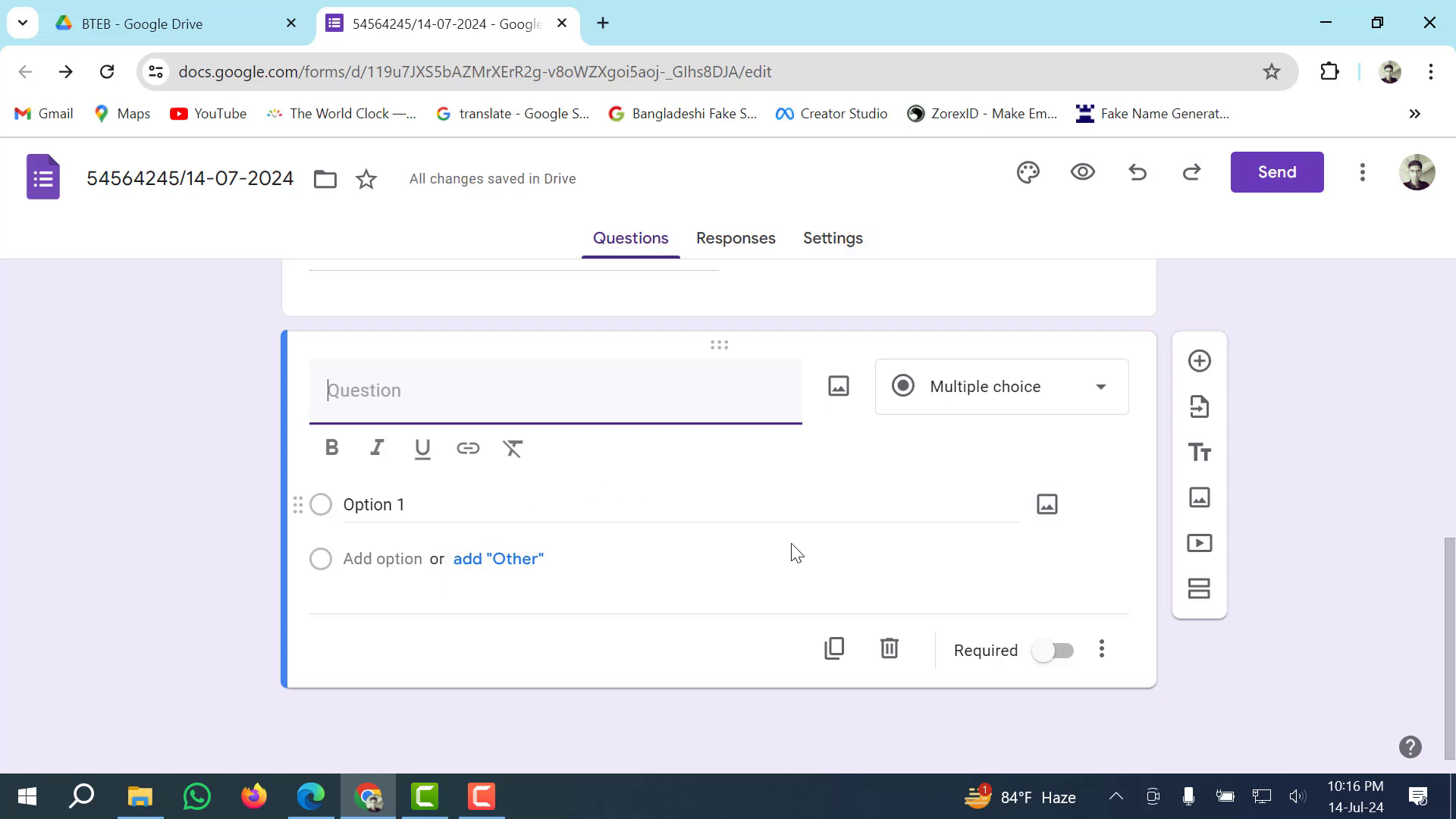
click(1054, 650)
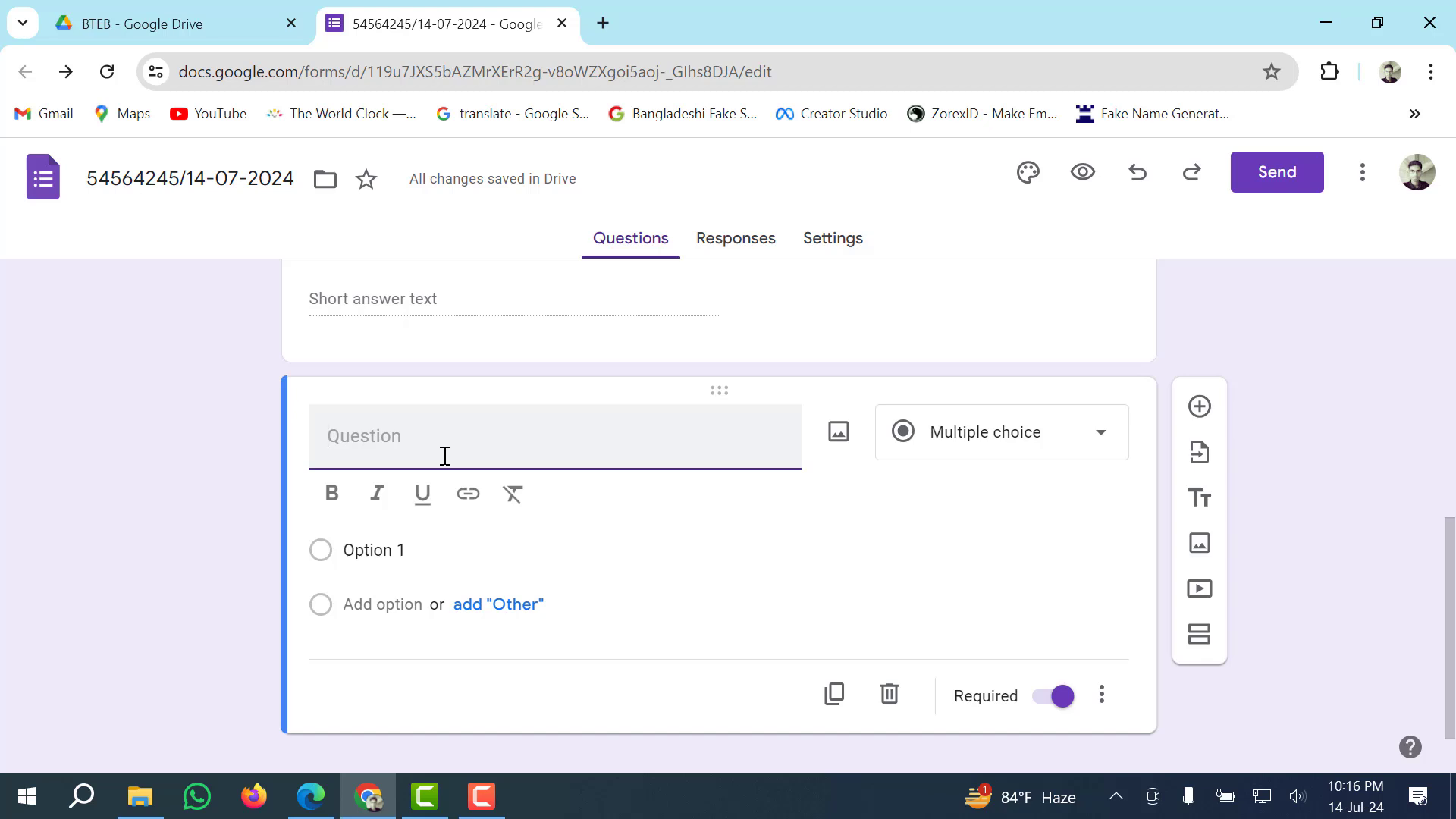
text(Mobile No)
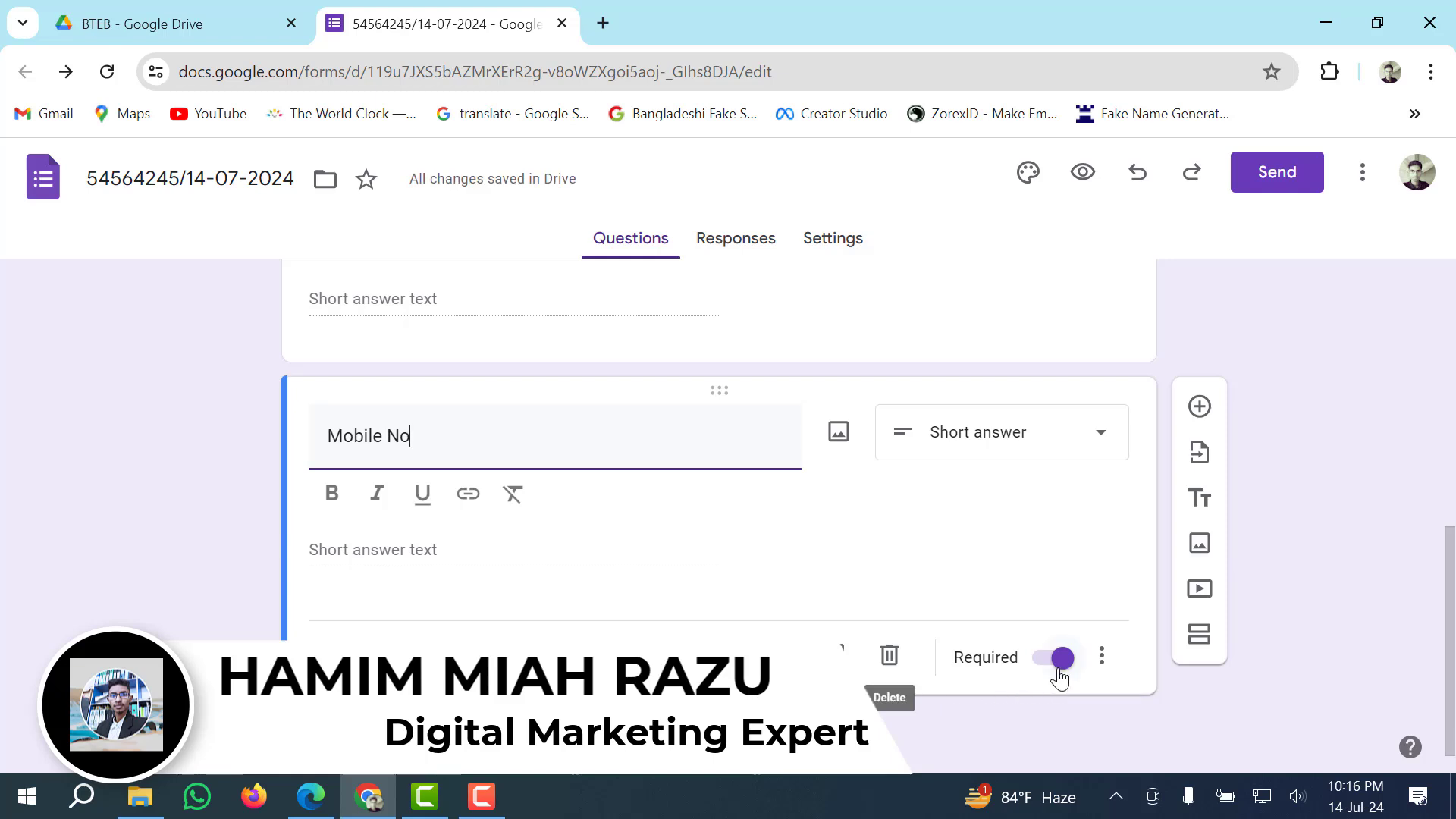
click(1201, 427)
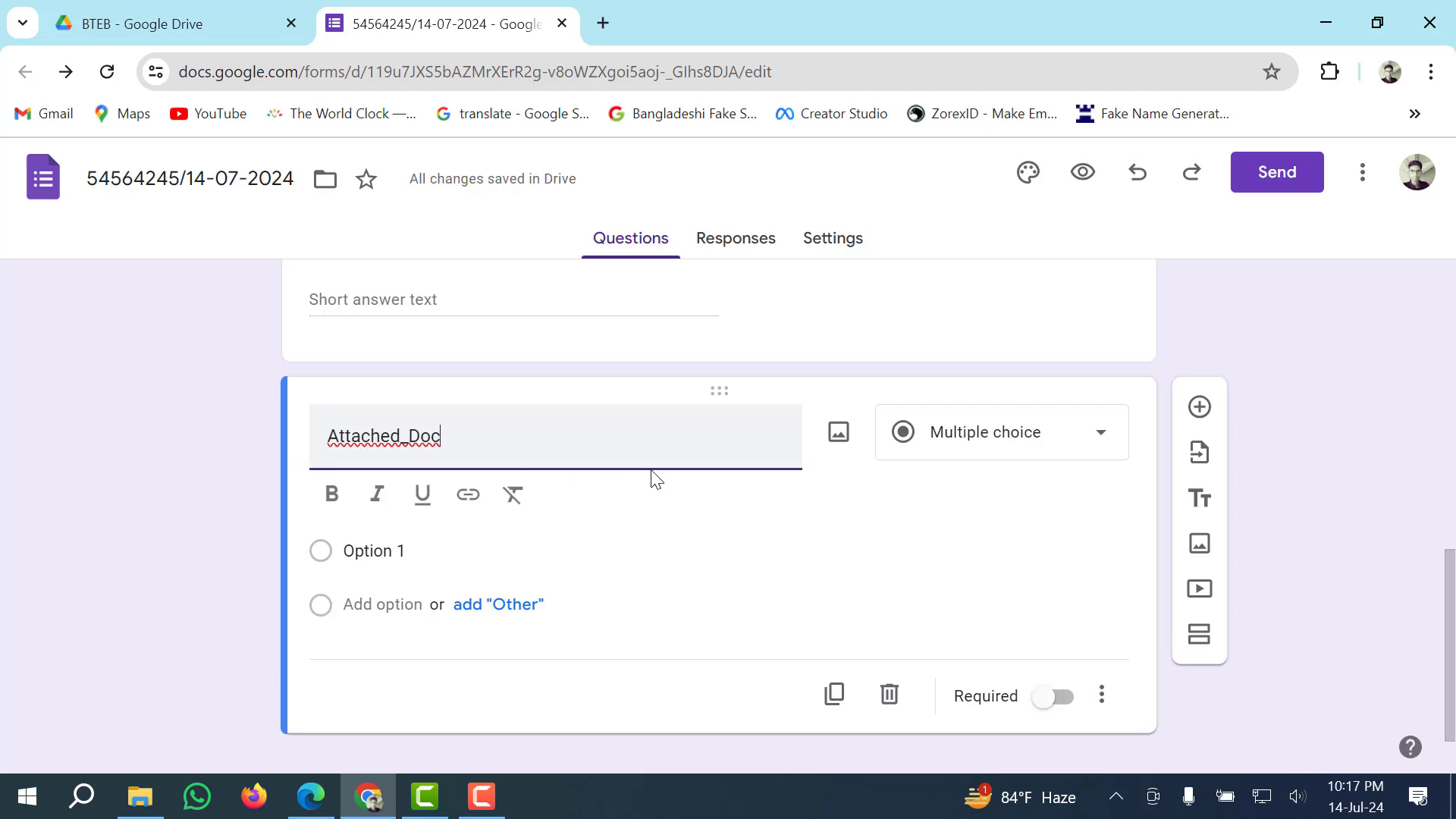
scroll(661, 517, down, 1)
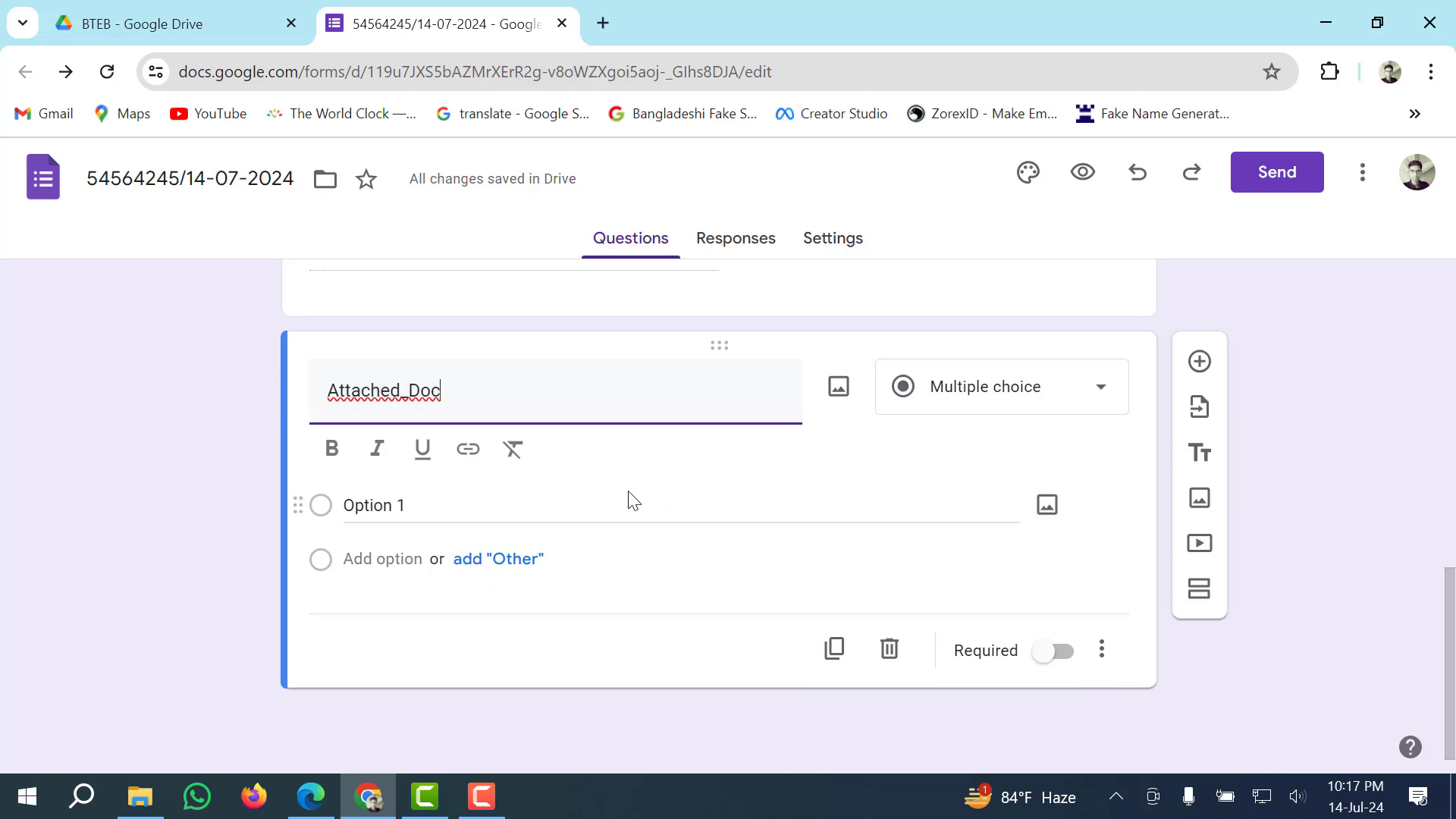
Change the Attached_Doc question to a File upload type and accept the Drive upload notice.
click(199, 461)
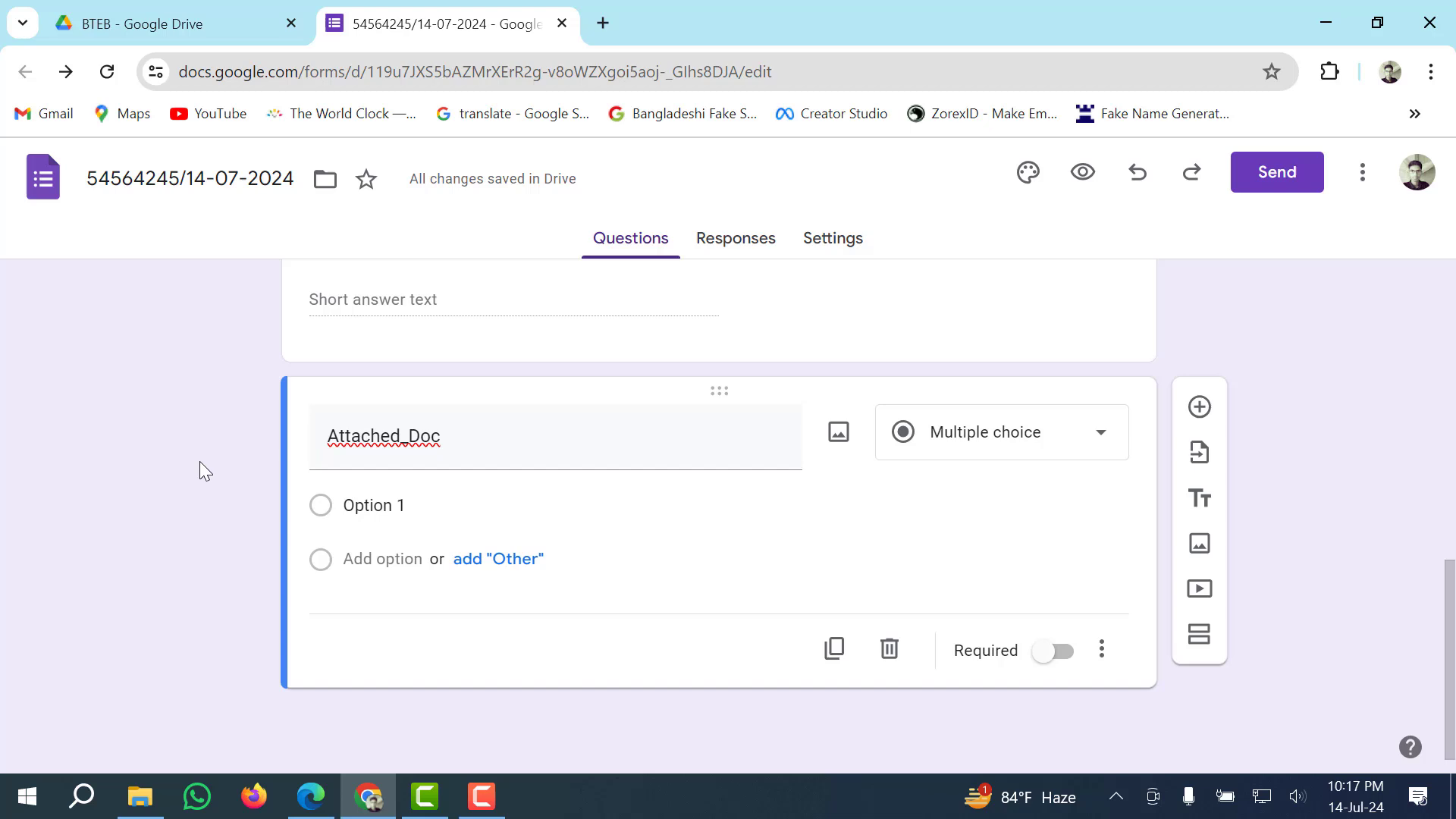
click(1097, 440)
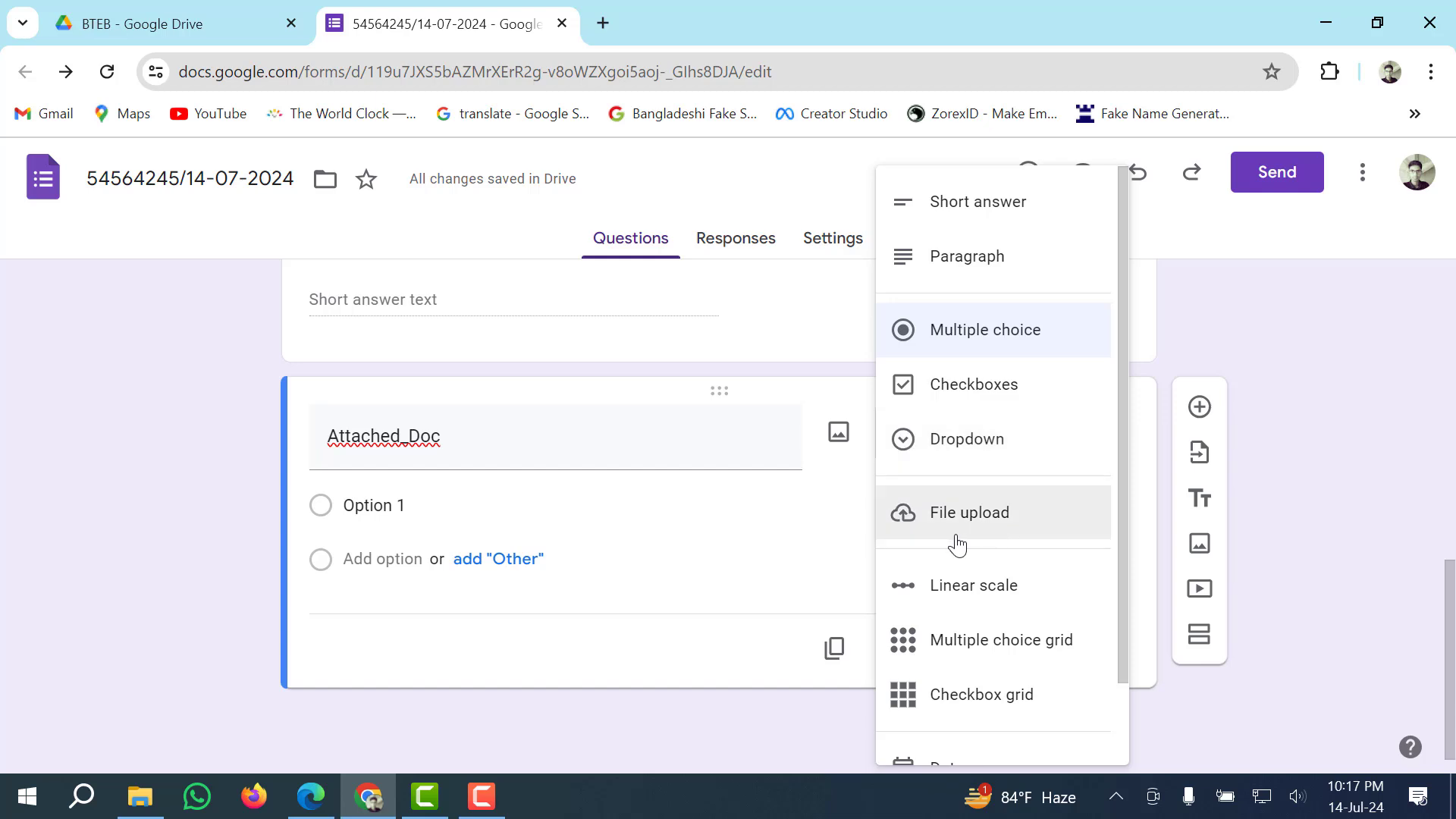
click(1014, 525)
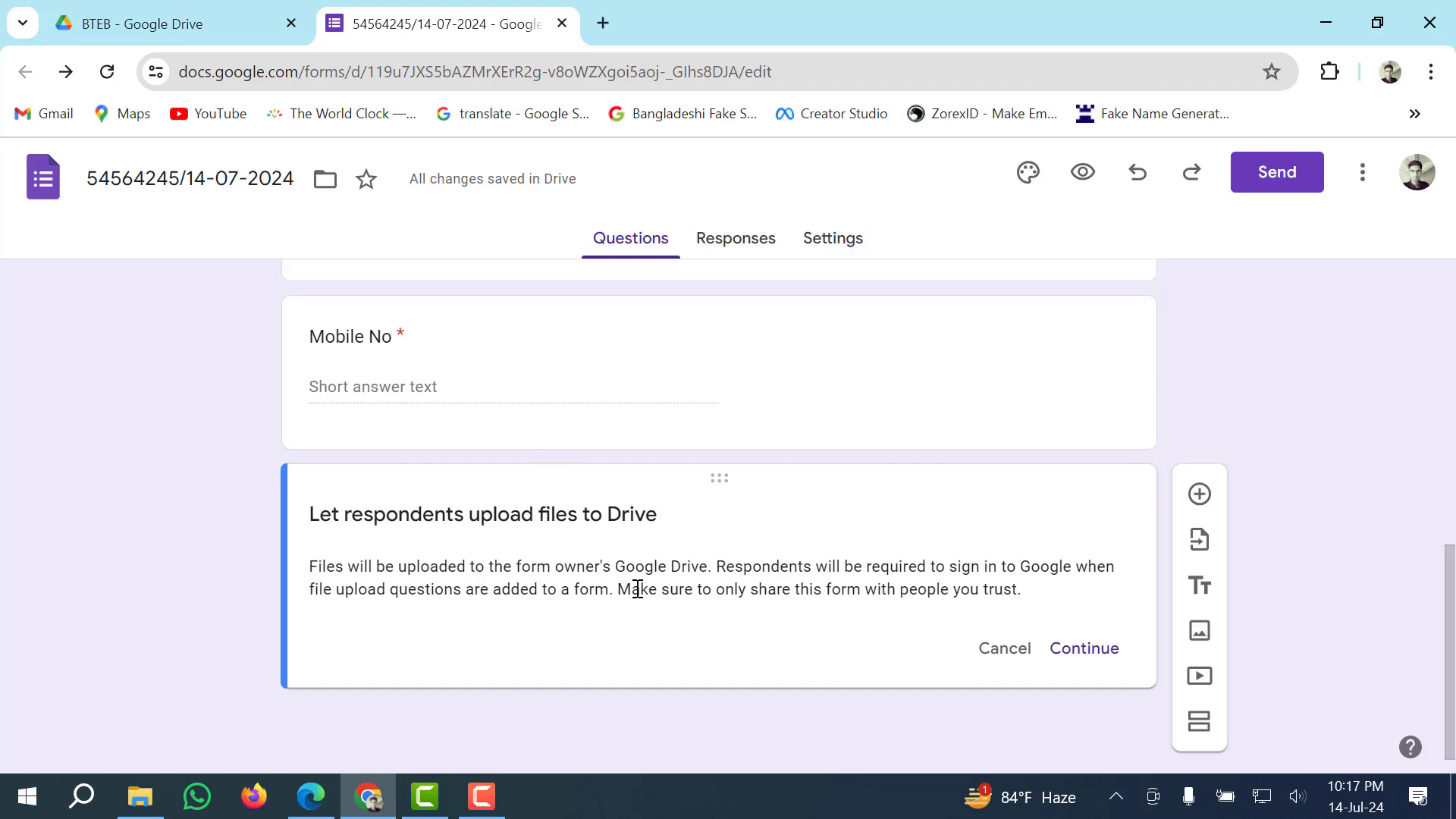
click(1085, 649)
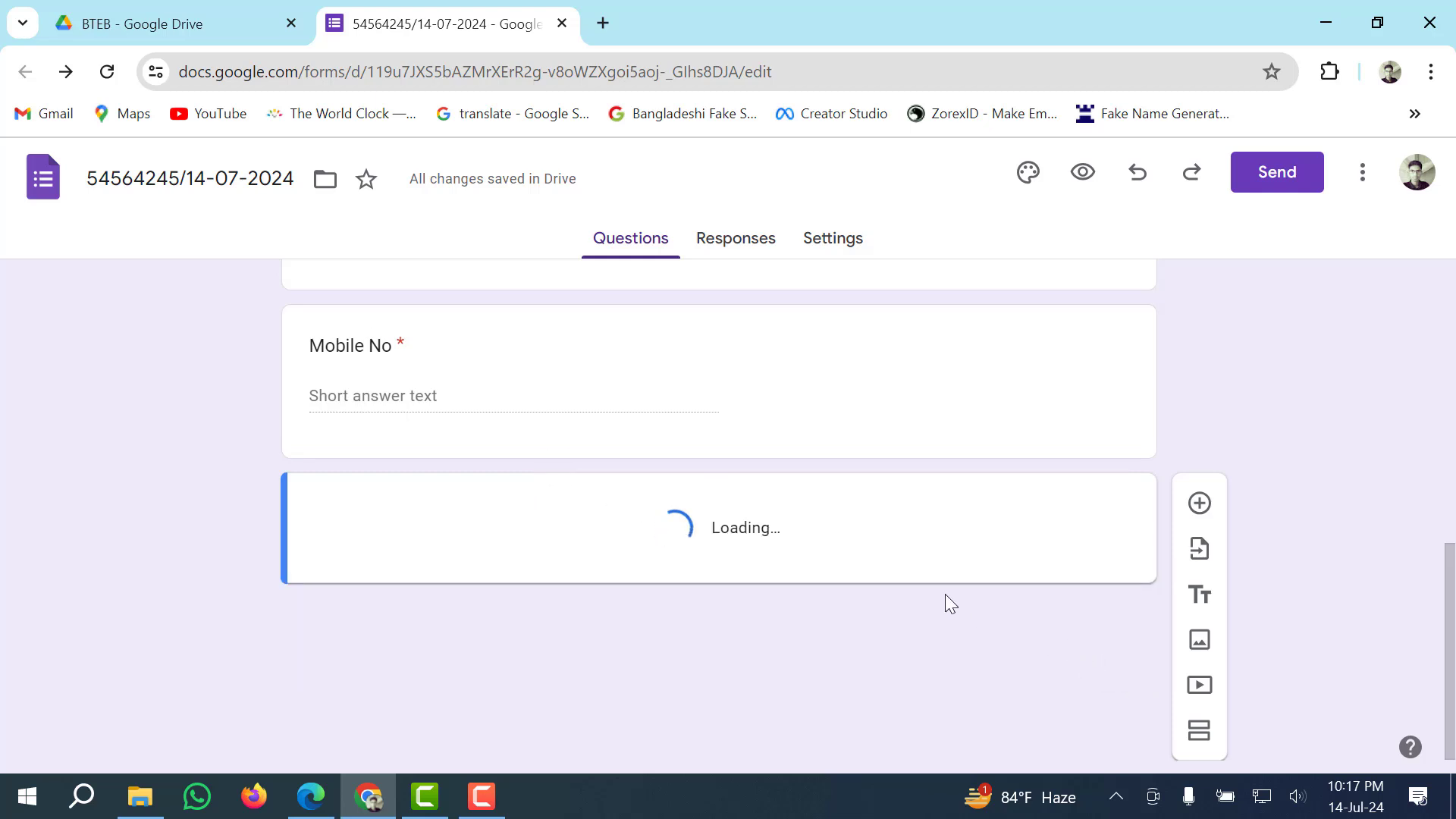
scroll(673, 579, down, 3)
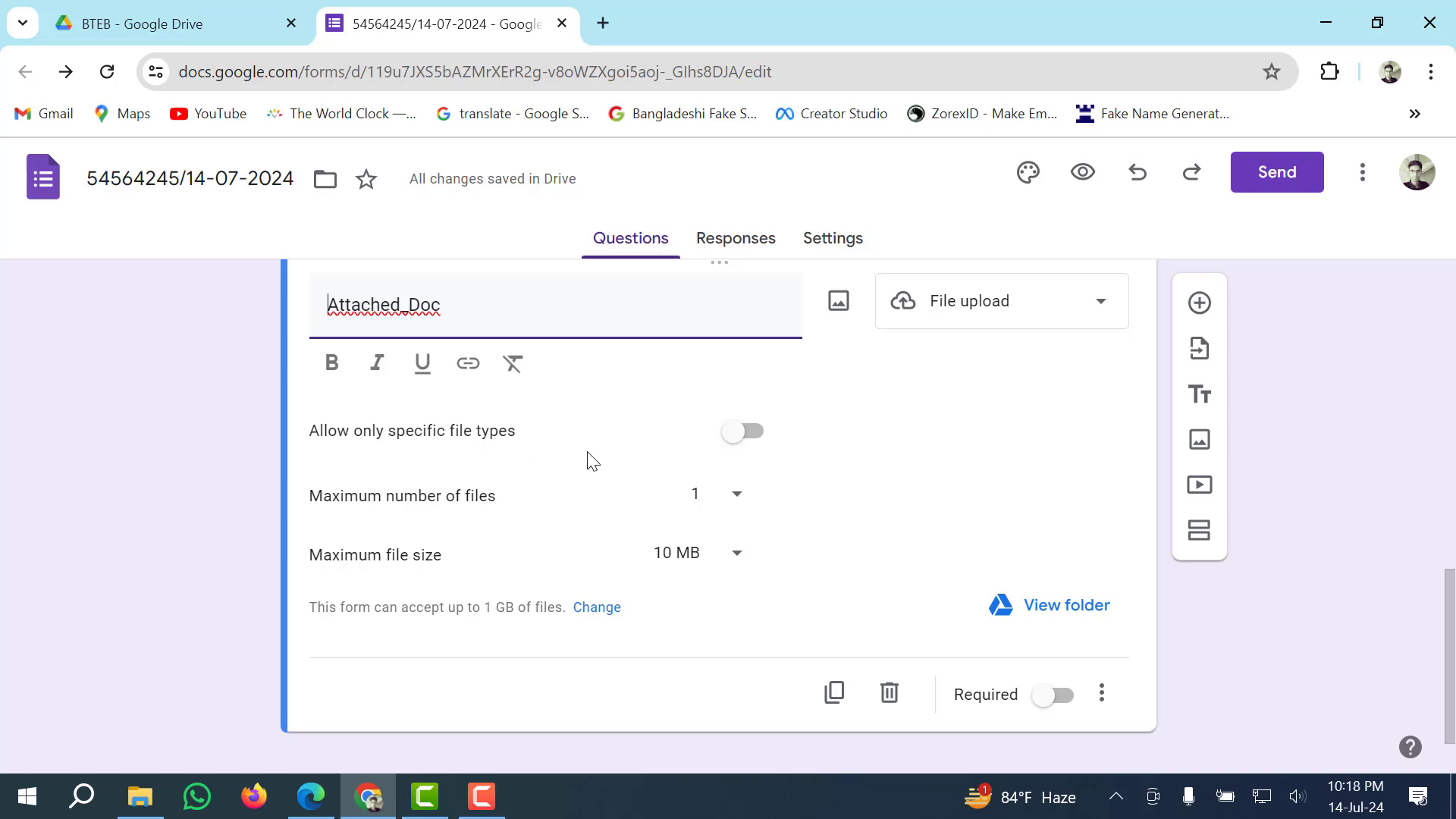
Restrict Attached_Doc uploads to specific file types, allowing only PDF.
click(741, 434)
click(750, 389)
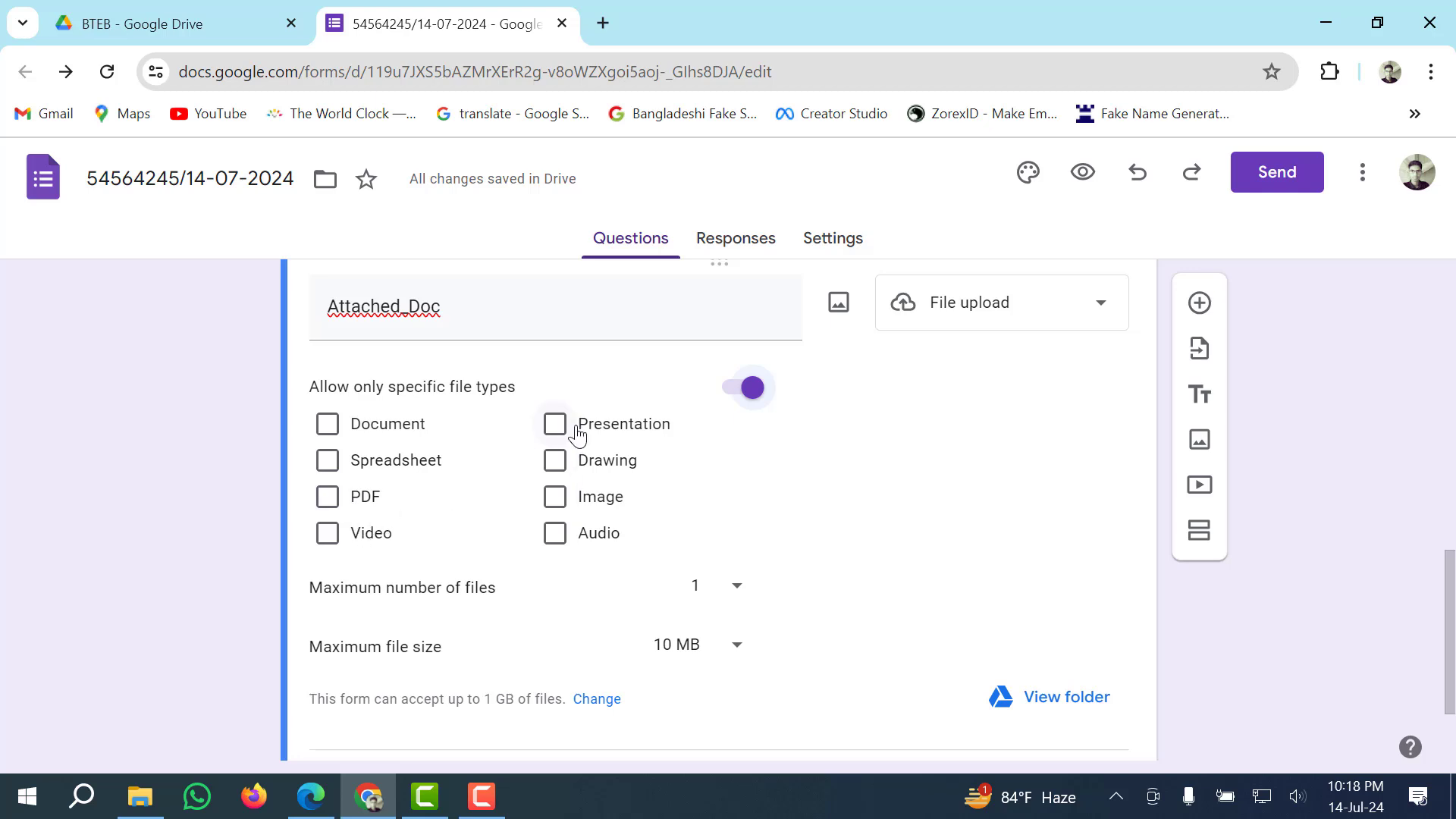
click(328, 498)
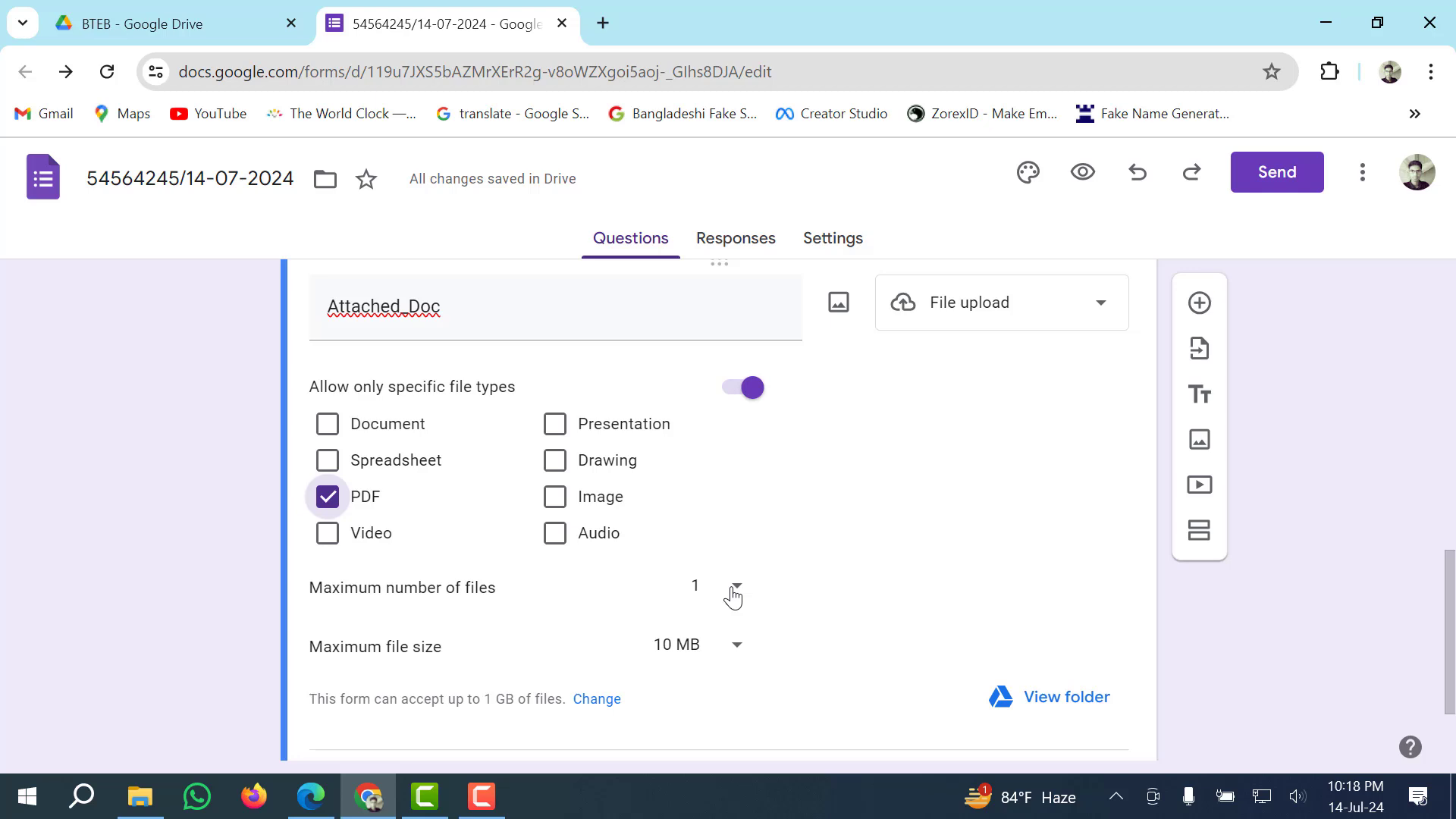
Allow up to 5 uploaded files and make the Attached_Doc question required.
click(732, 597)
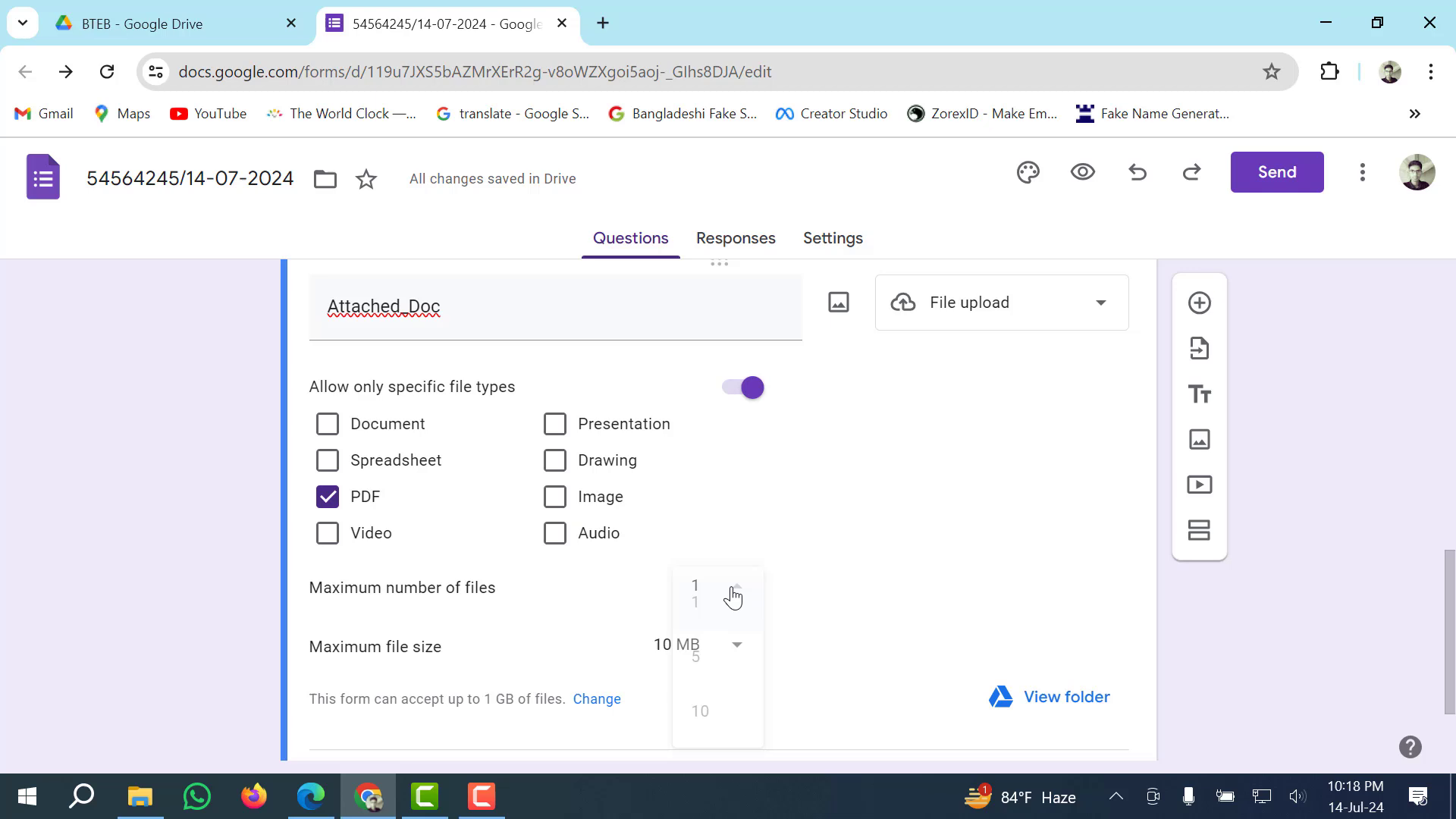
click(702, 664)
scroll(778, 657, down, 2)
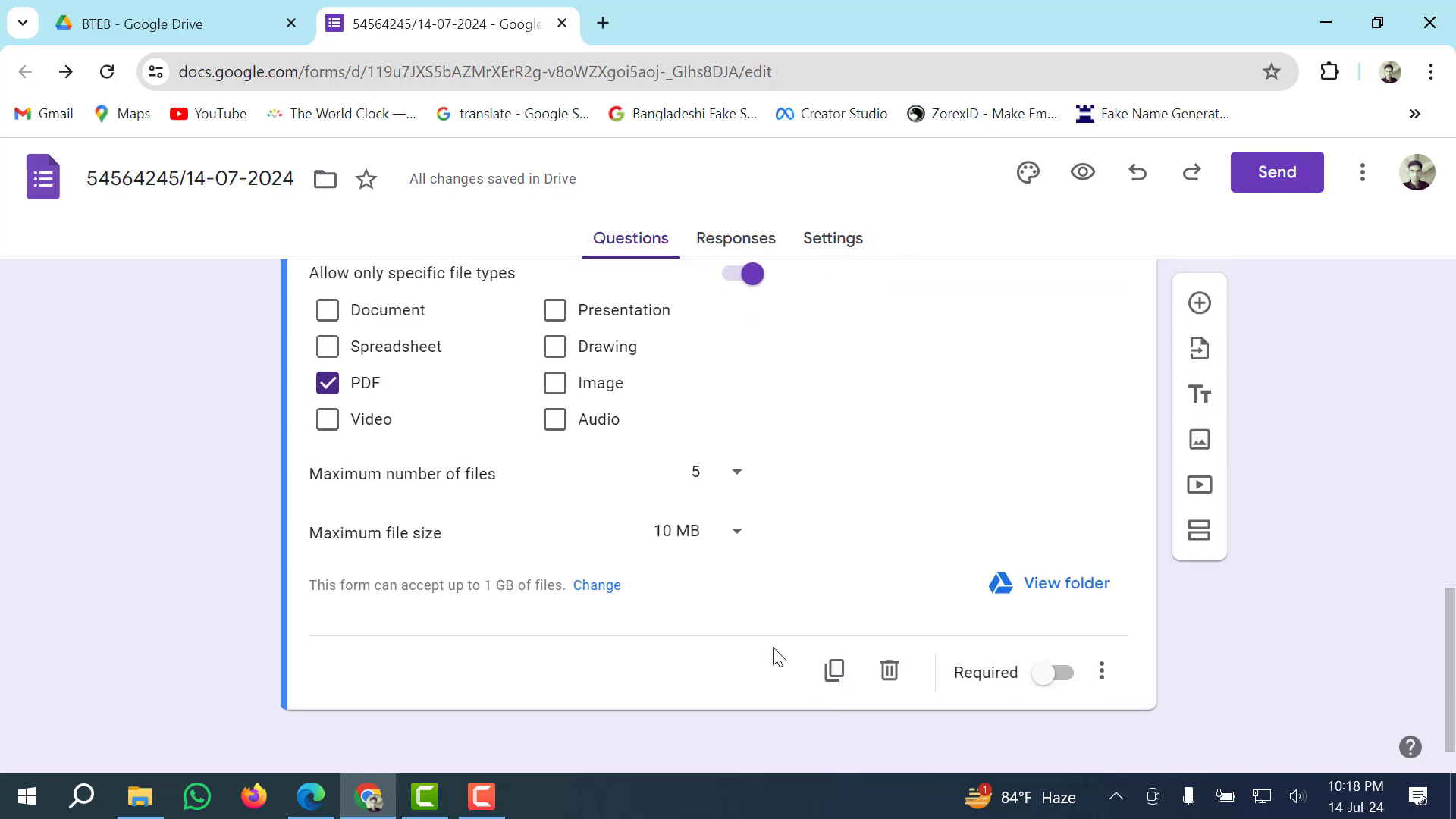
click(1055, 681)
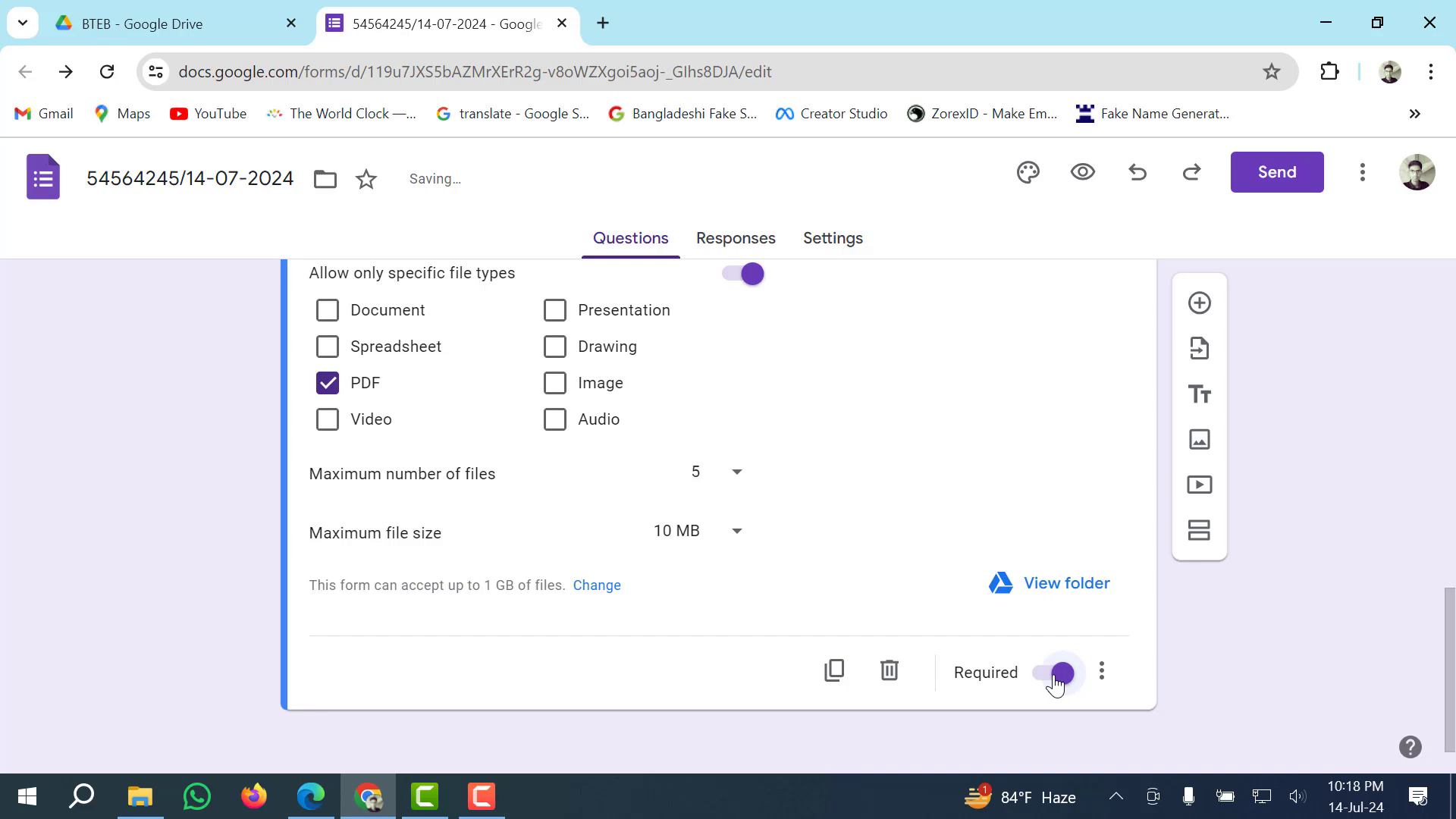
scroll(1053, 676, up, 1)
scroll(1053, 675, down, 1)
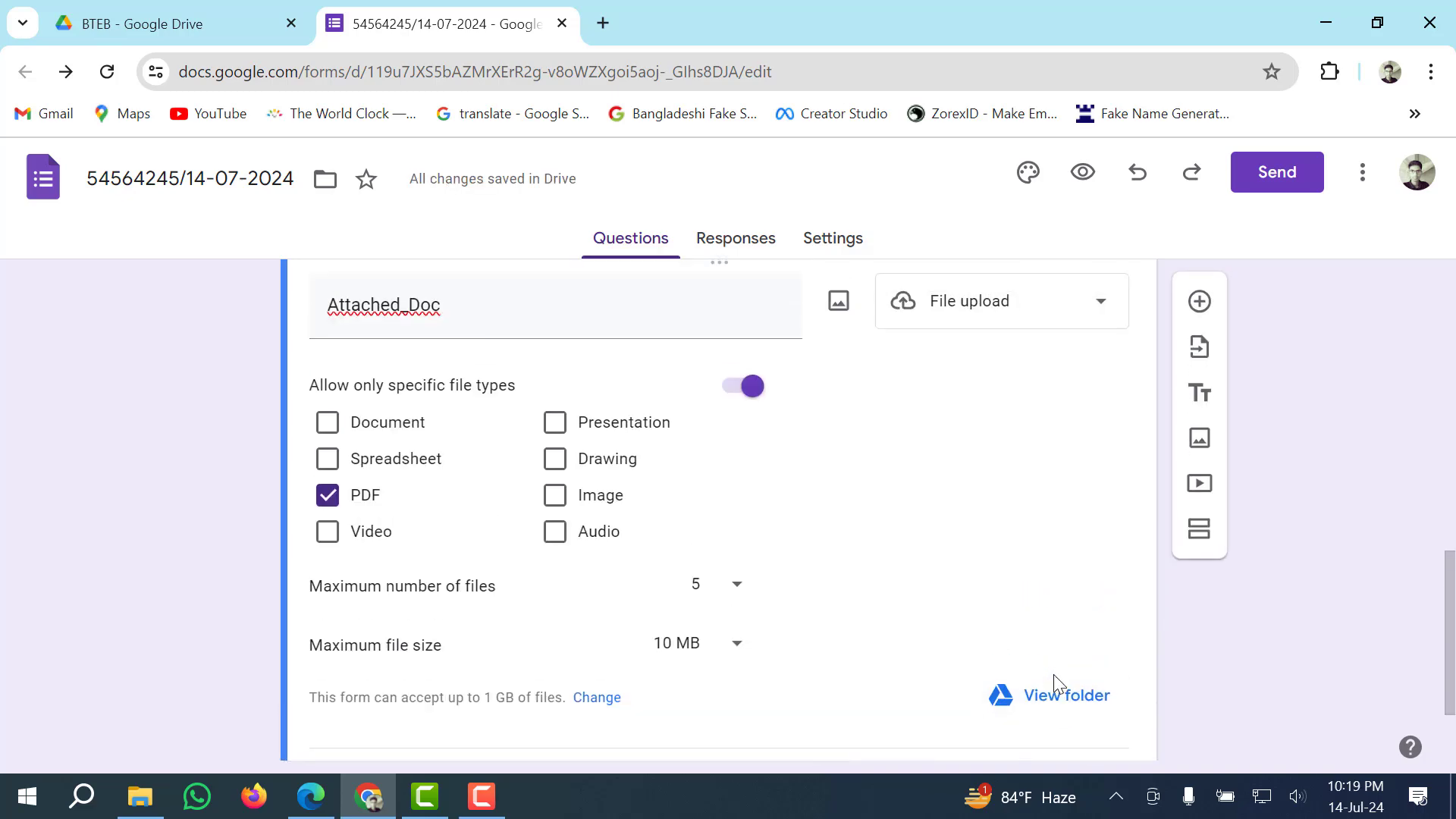
scroll(415, 552, up, 10)
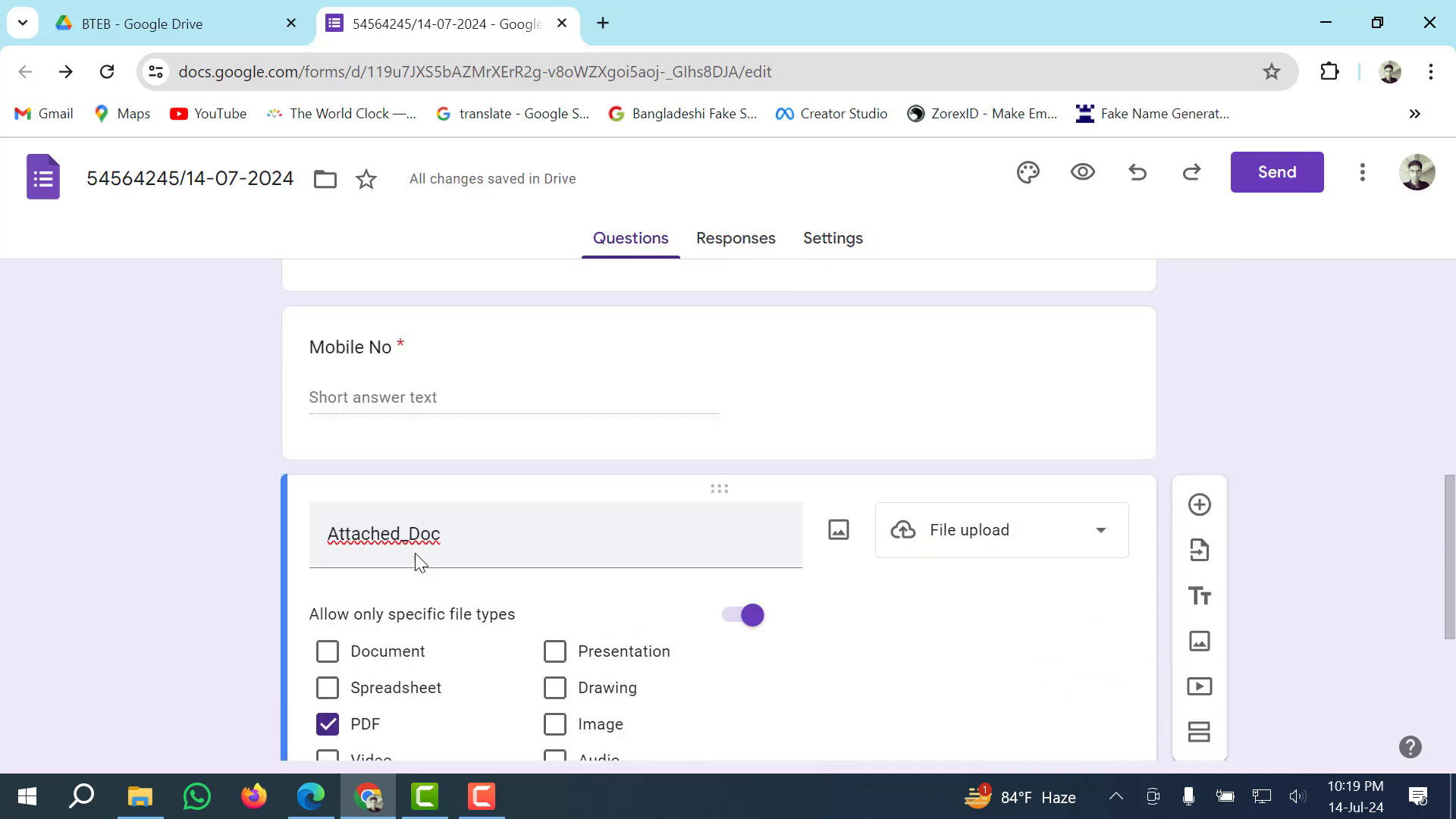
Open the live preview of the form in a new tab.
scroll(416, 552, up, 3)
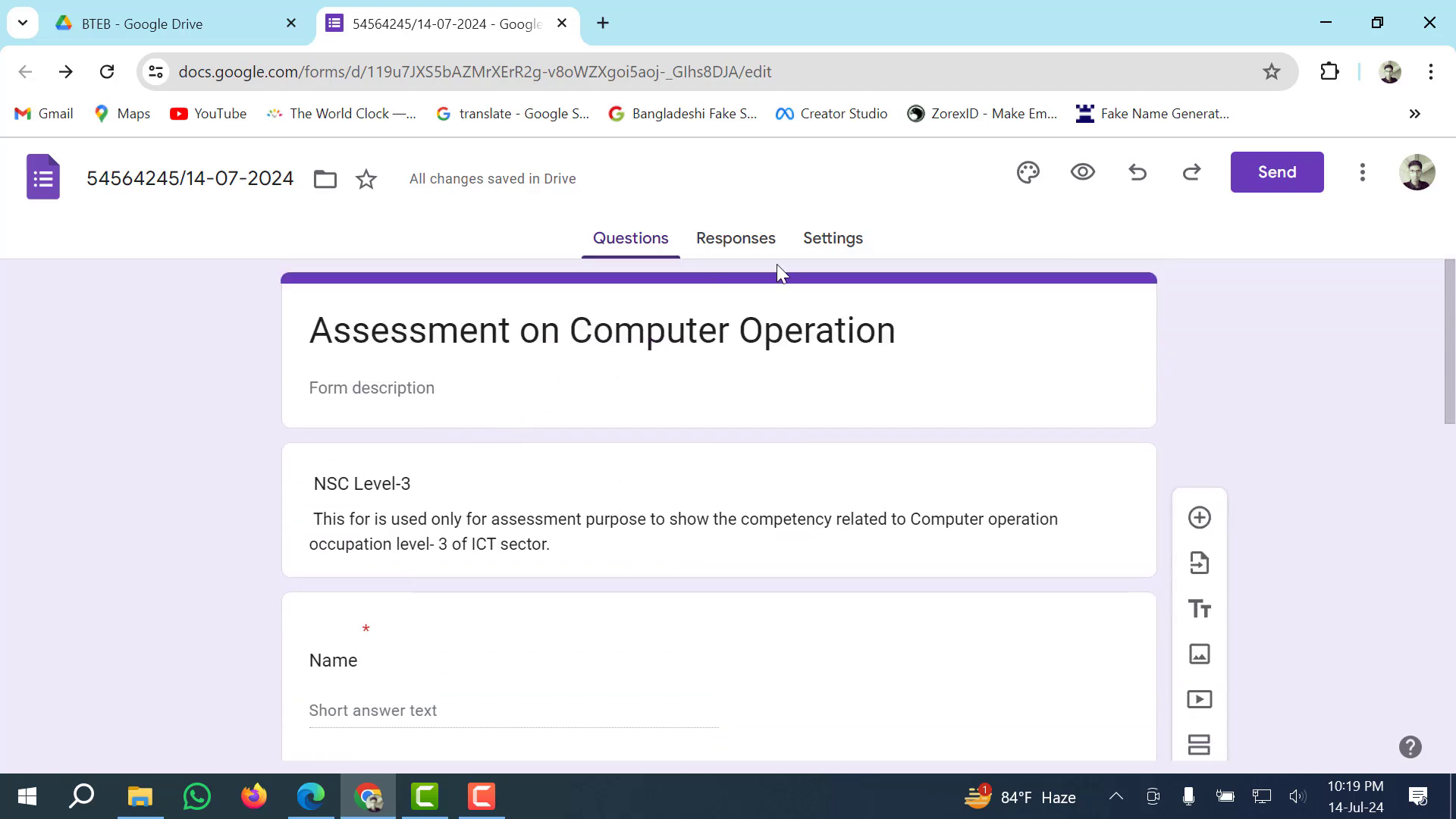
click(1081, 179)
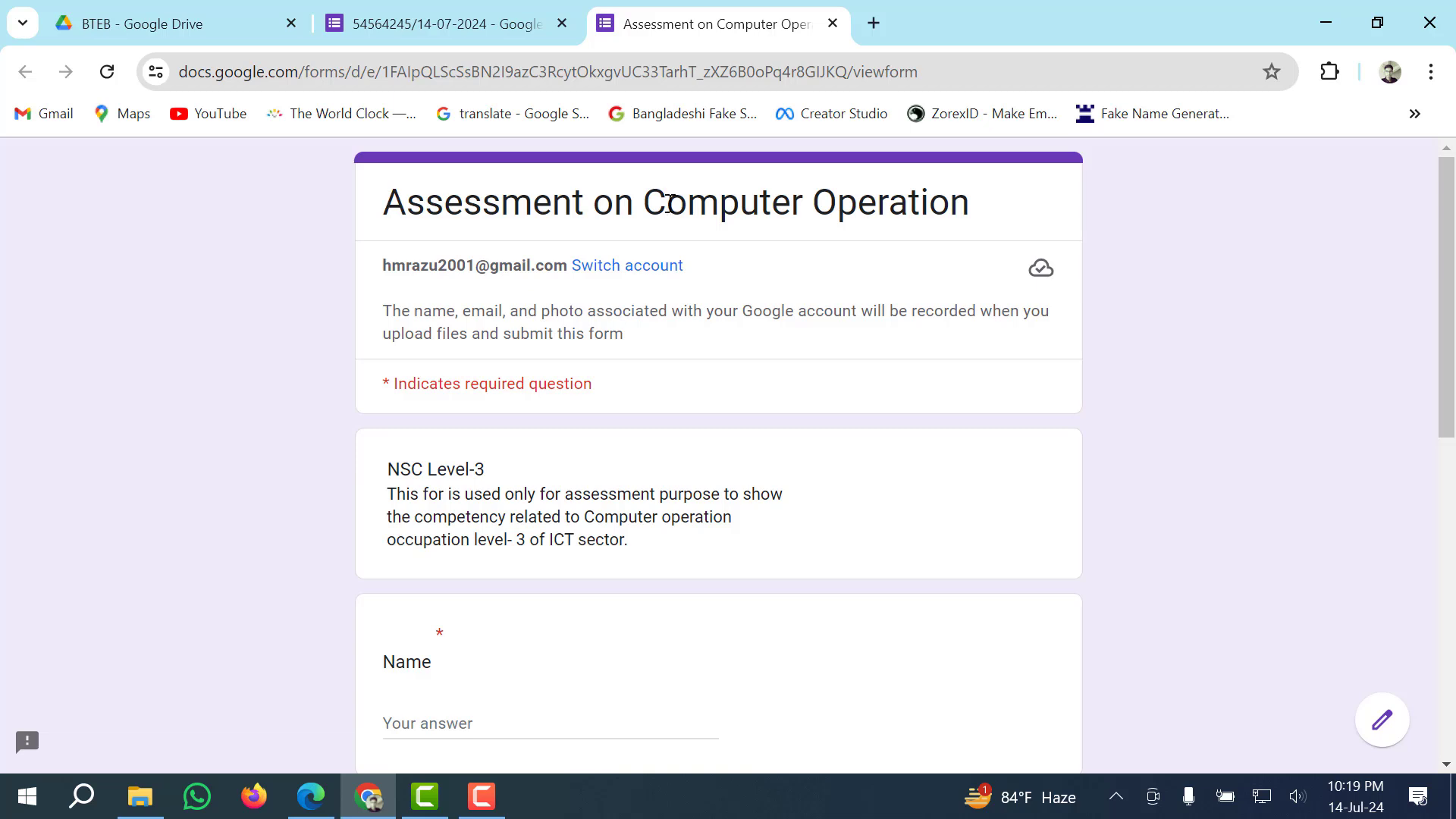
drag(380, 201, 987, 227)
click(968, 252)
Click through Name, E-mail and Mobile No empty so required-question errors appear.
scroll(434, 385, down, 1)
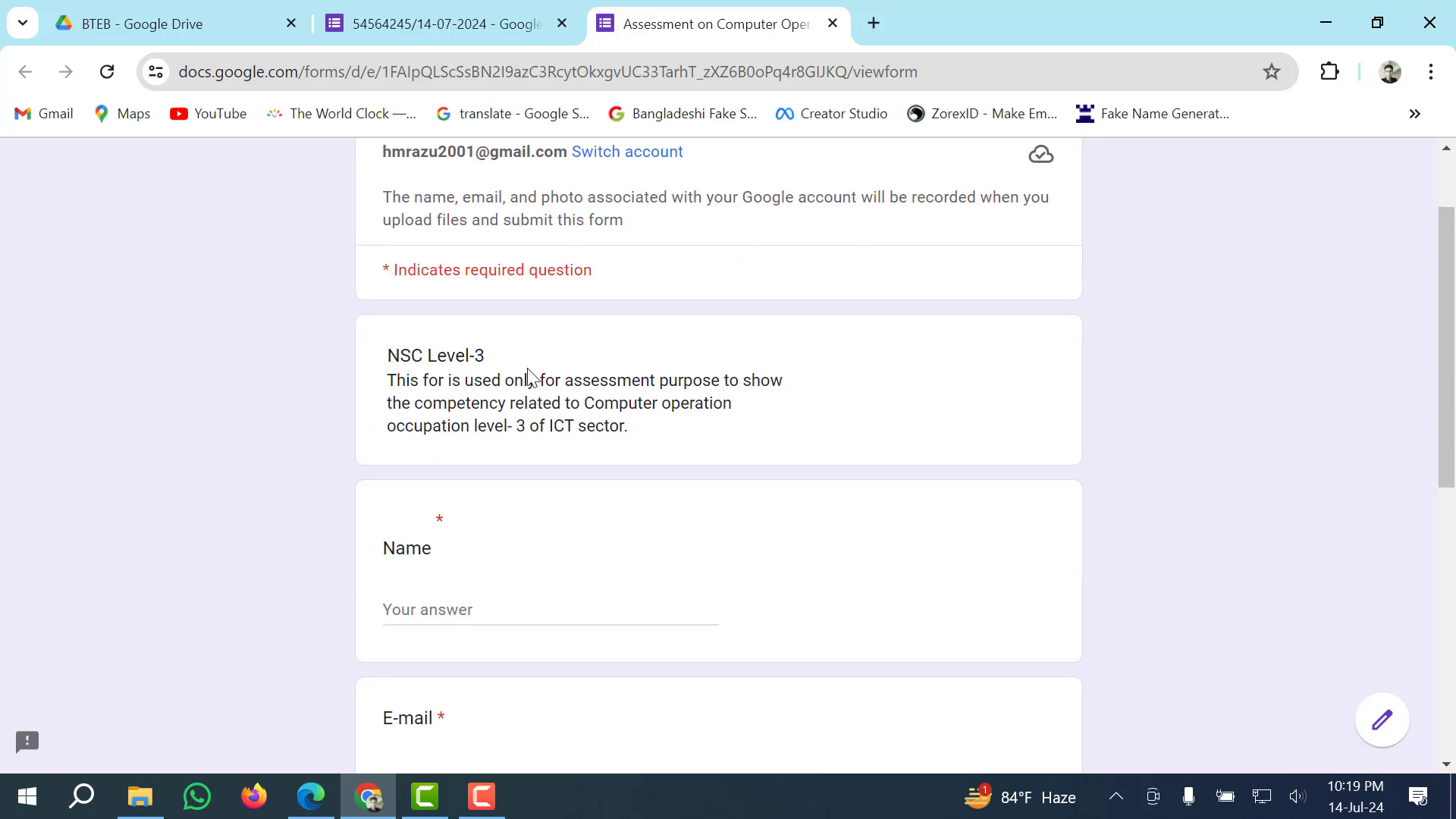
scroll(478, 414, down, 3)
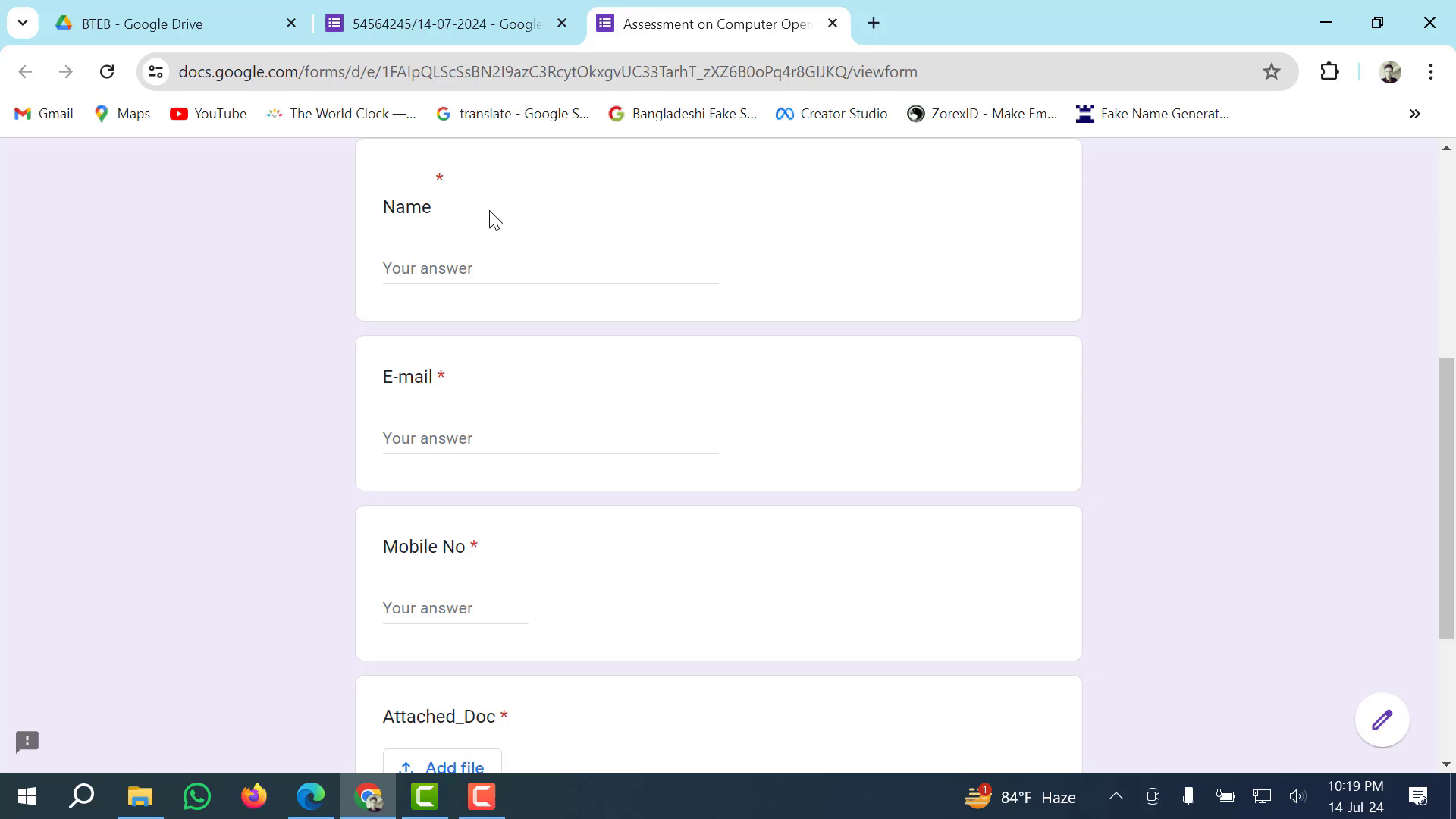
click(421, 271)
click(426, 442)
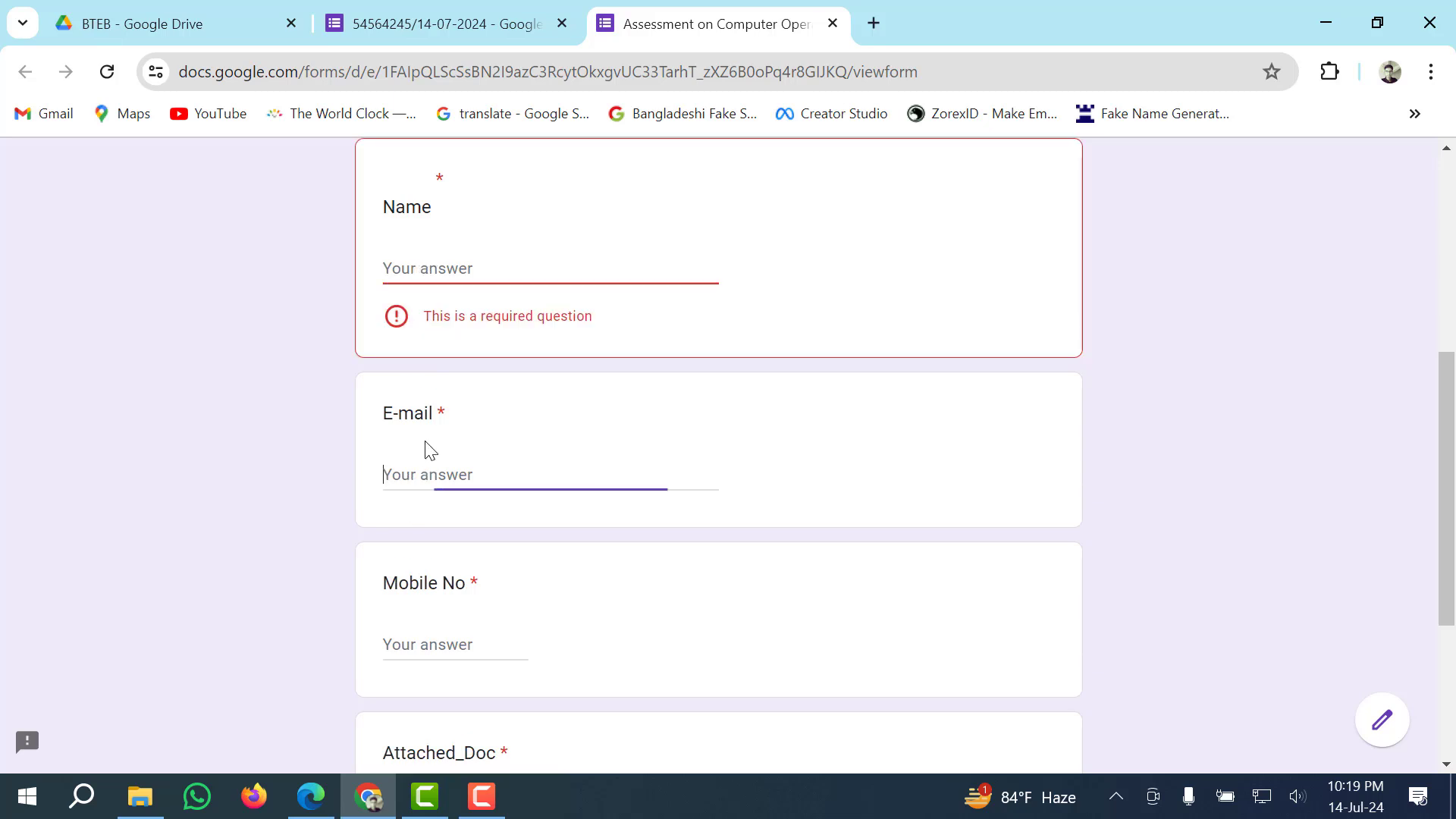
scroll(452, 561, down, 1)
click(462, 565)
scroll(542, 540, down, 2)
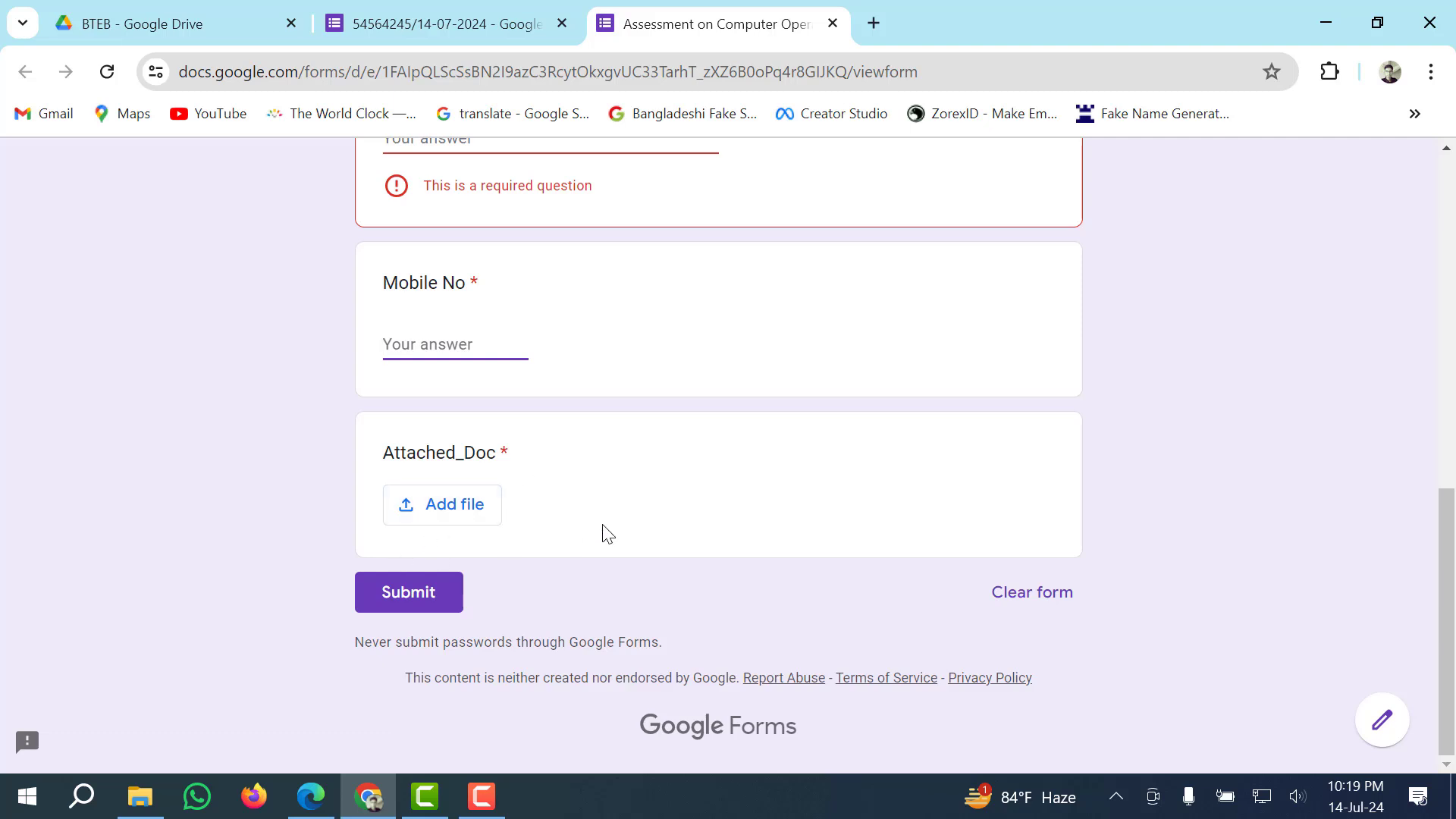
scroll(601, 529, up, 5)
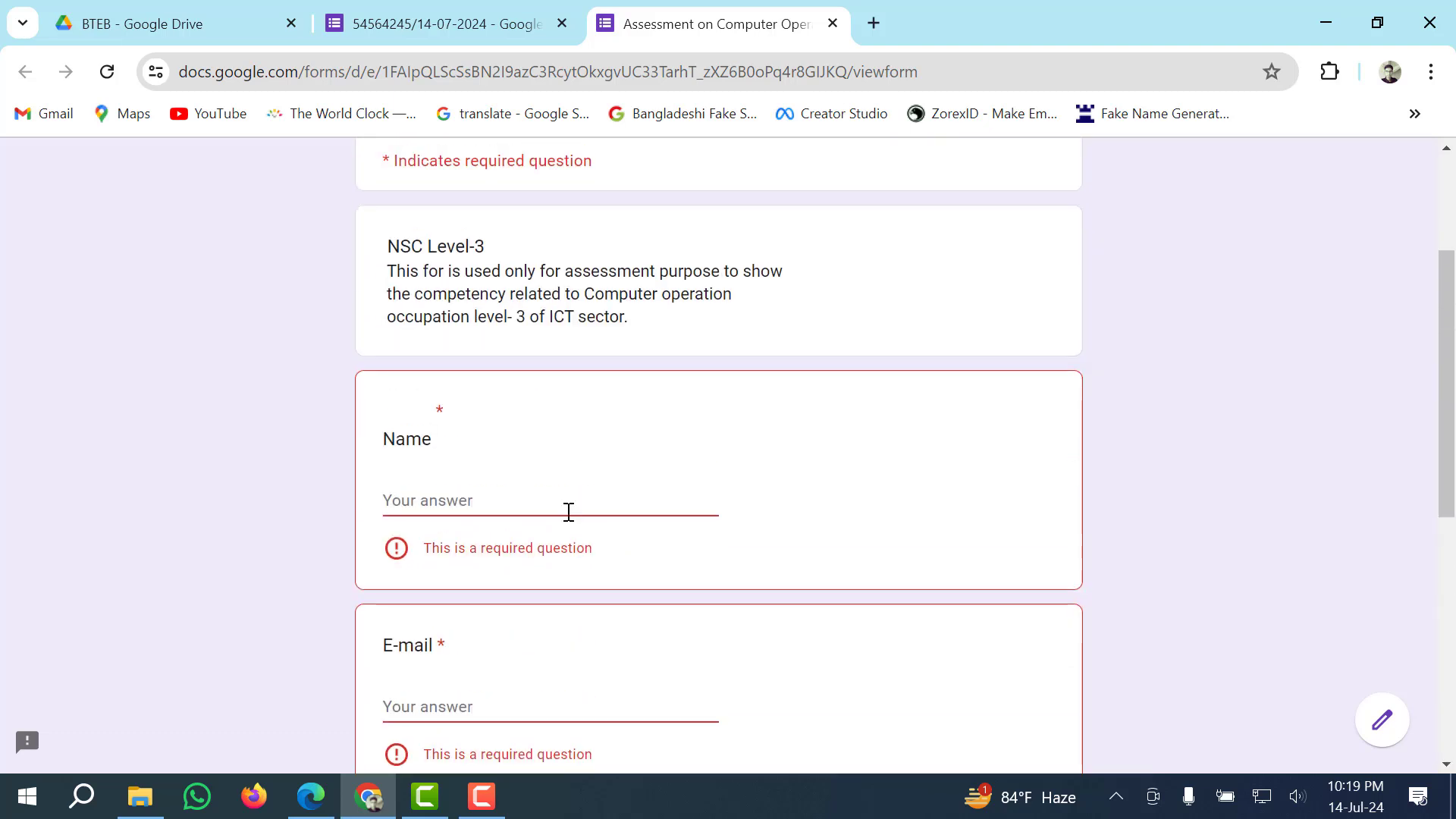
Enter the respondent's full name in the Name answer, fixing a typo.
click(464, 501)
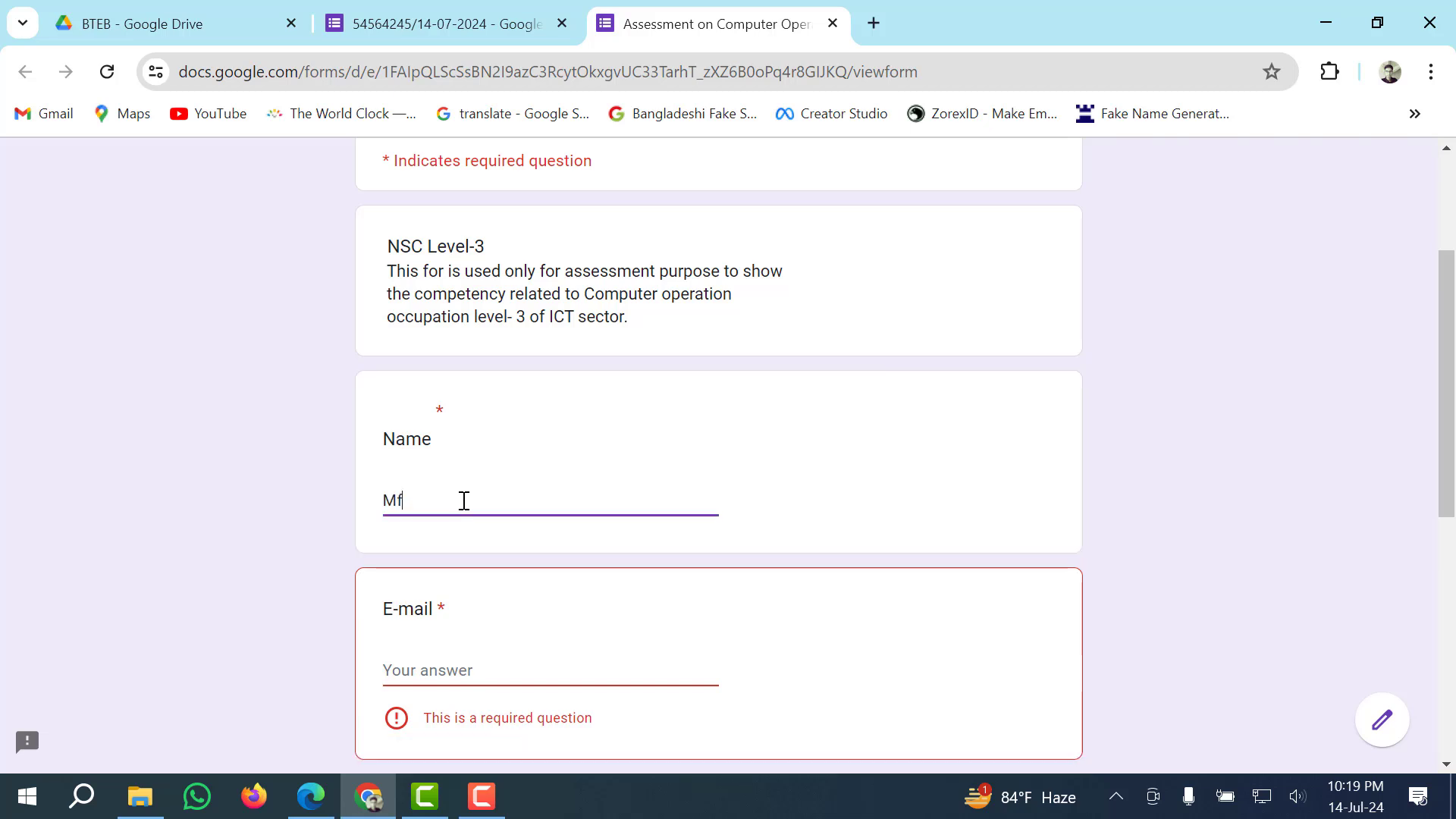
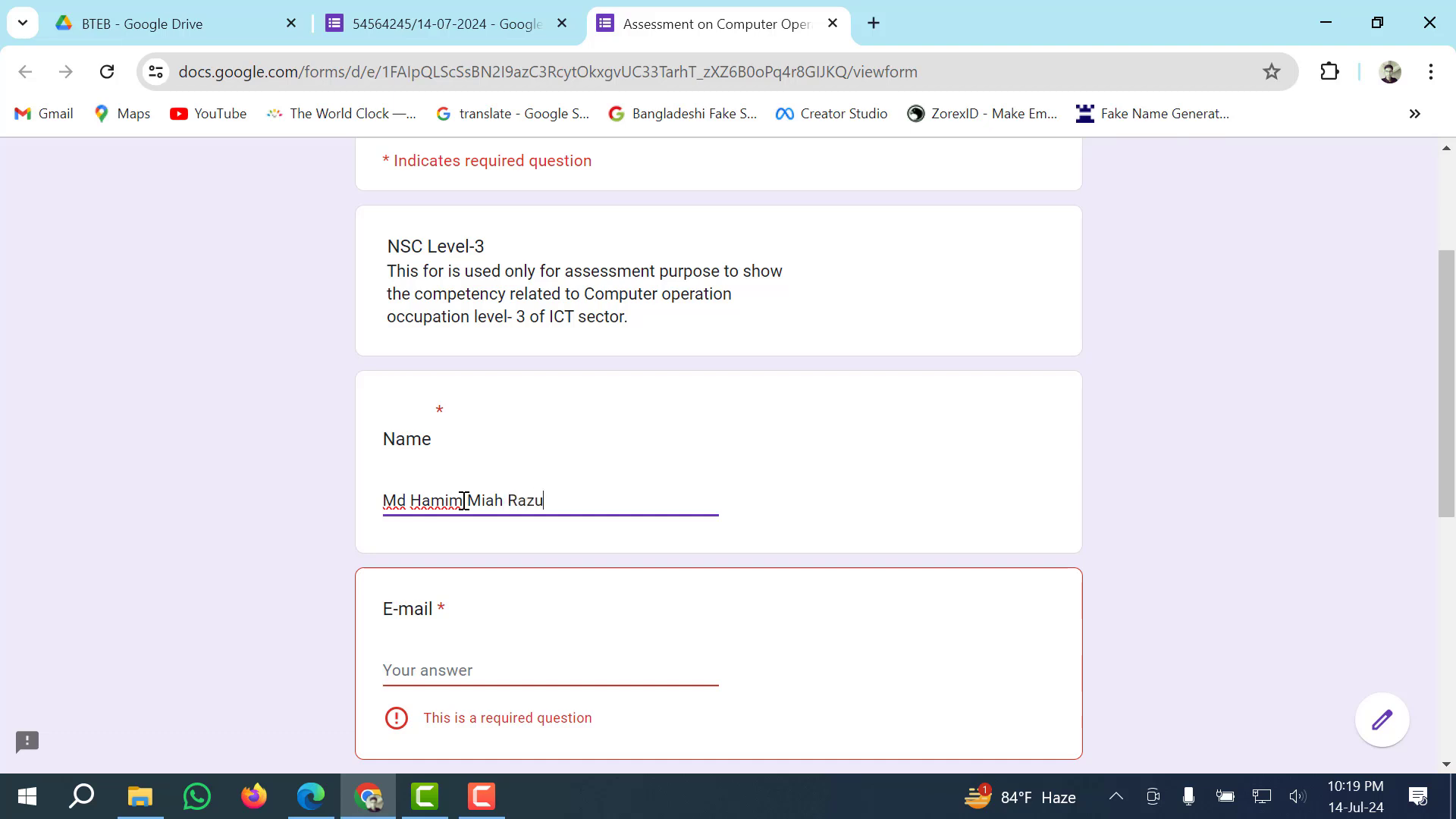
Fill in the respondent's e-mail address and mobile number.
scroll(523, 493, down, 1)
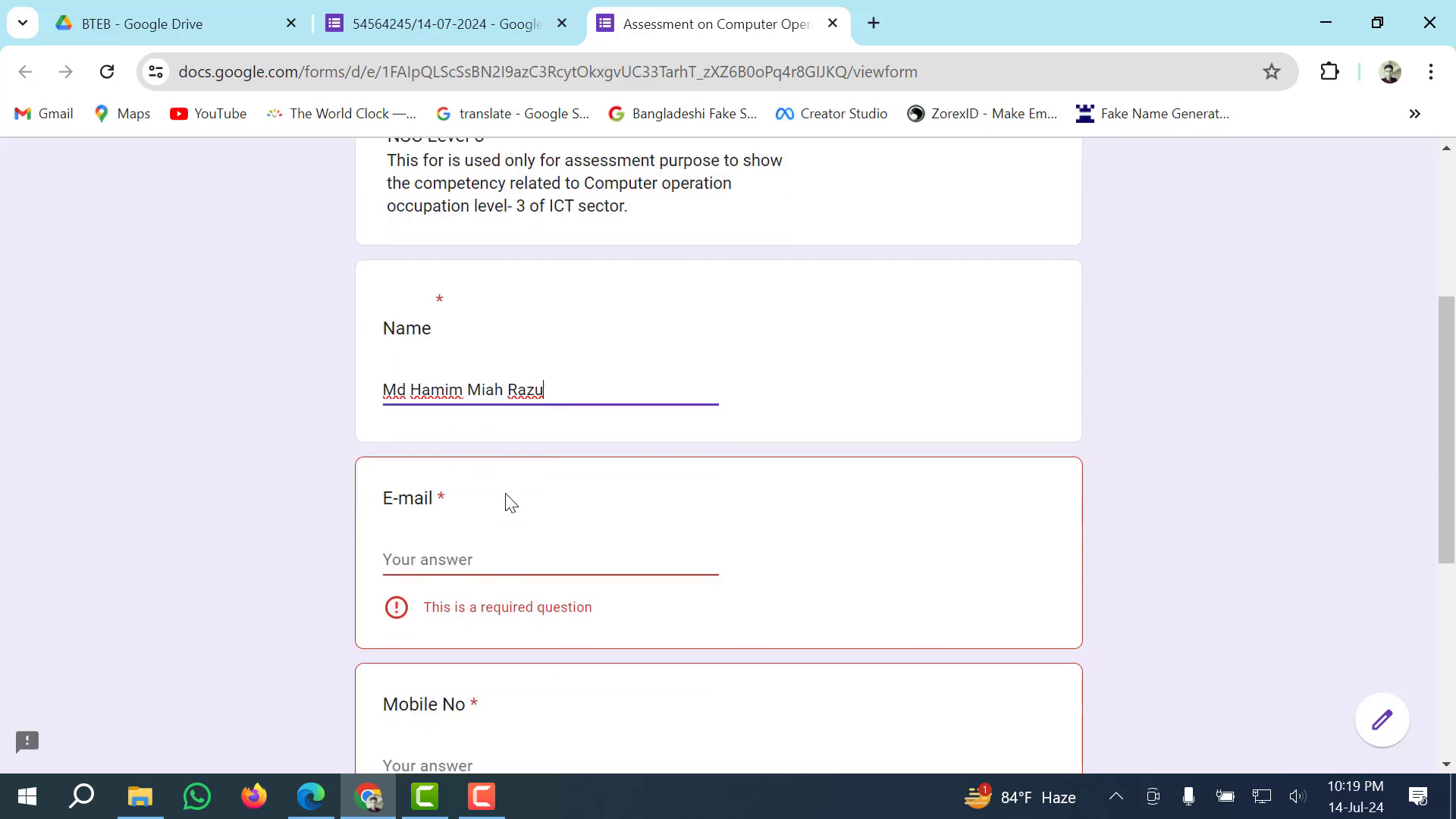
click(478, 556)
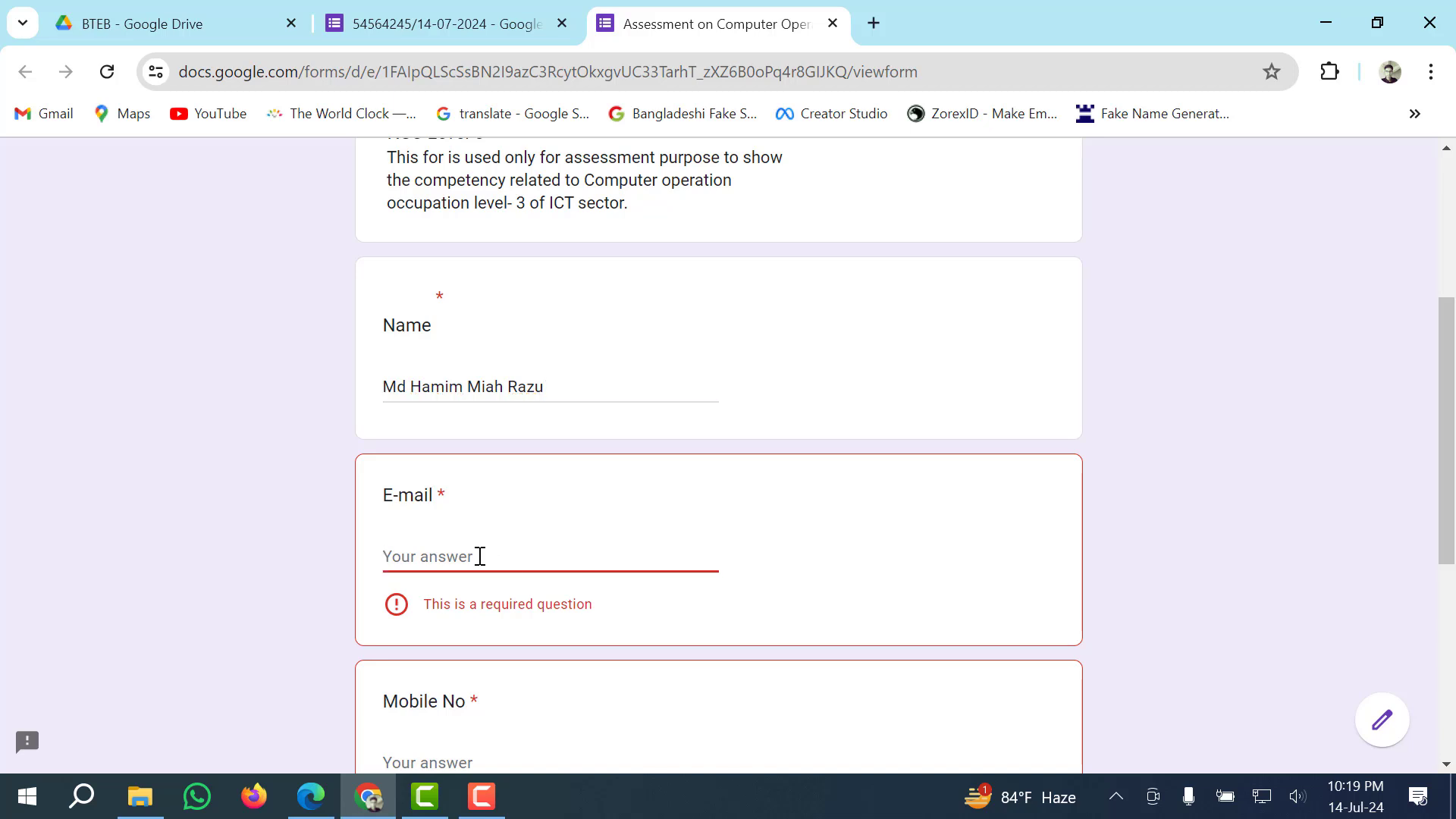
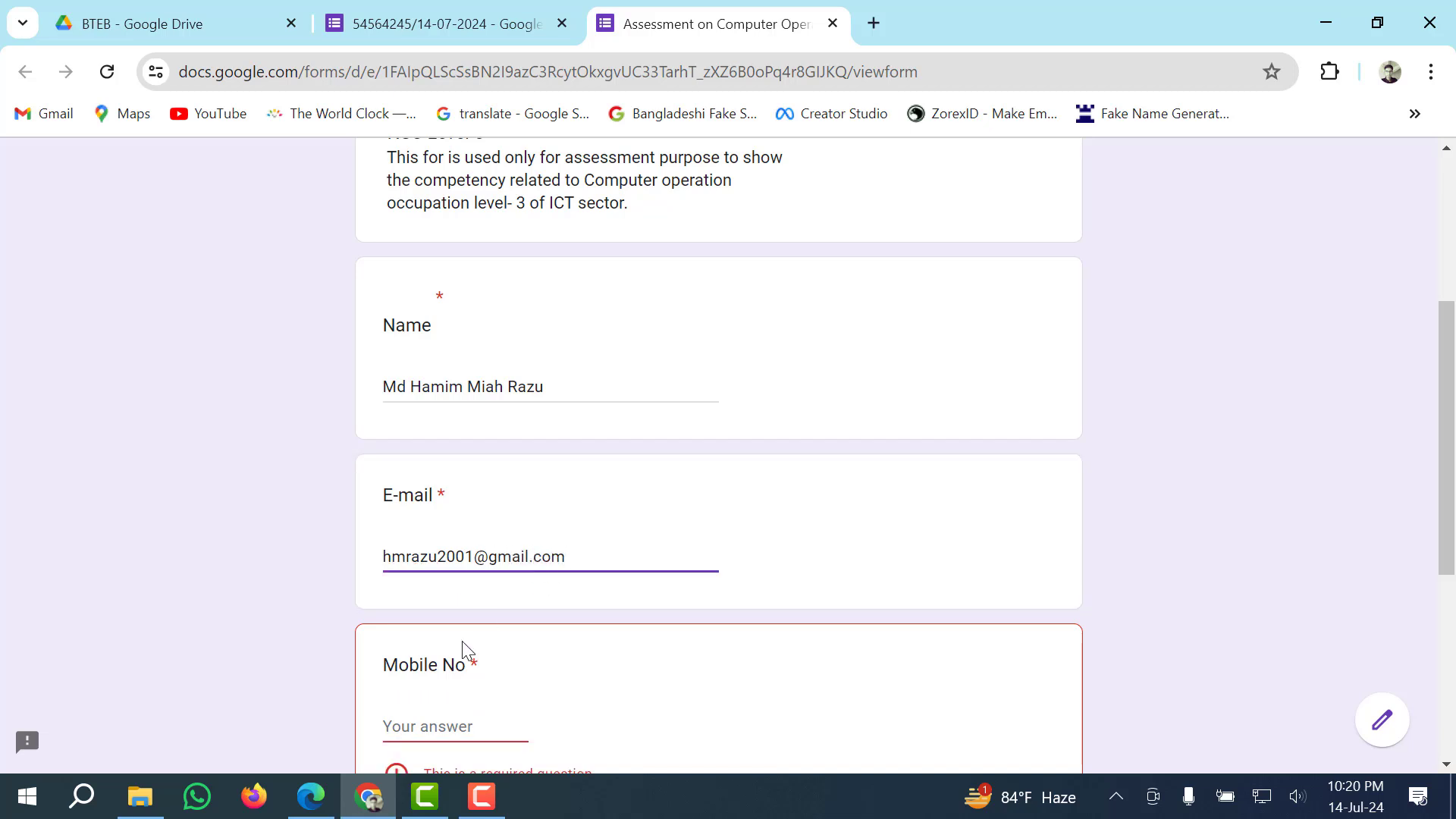
scroll(467, 649, down, 2)
click(462, 612)
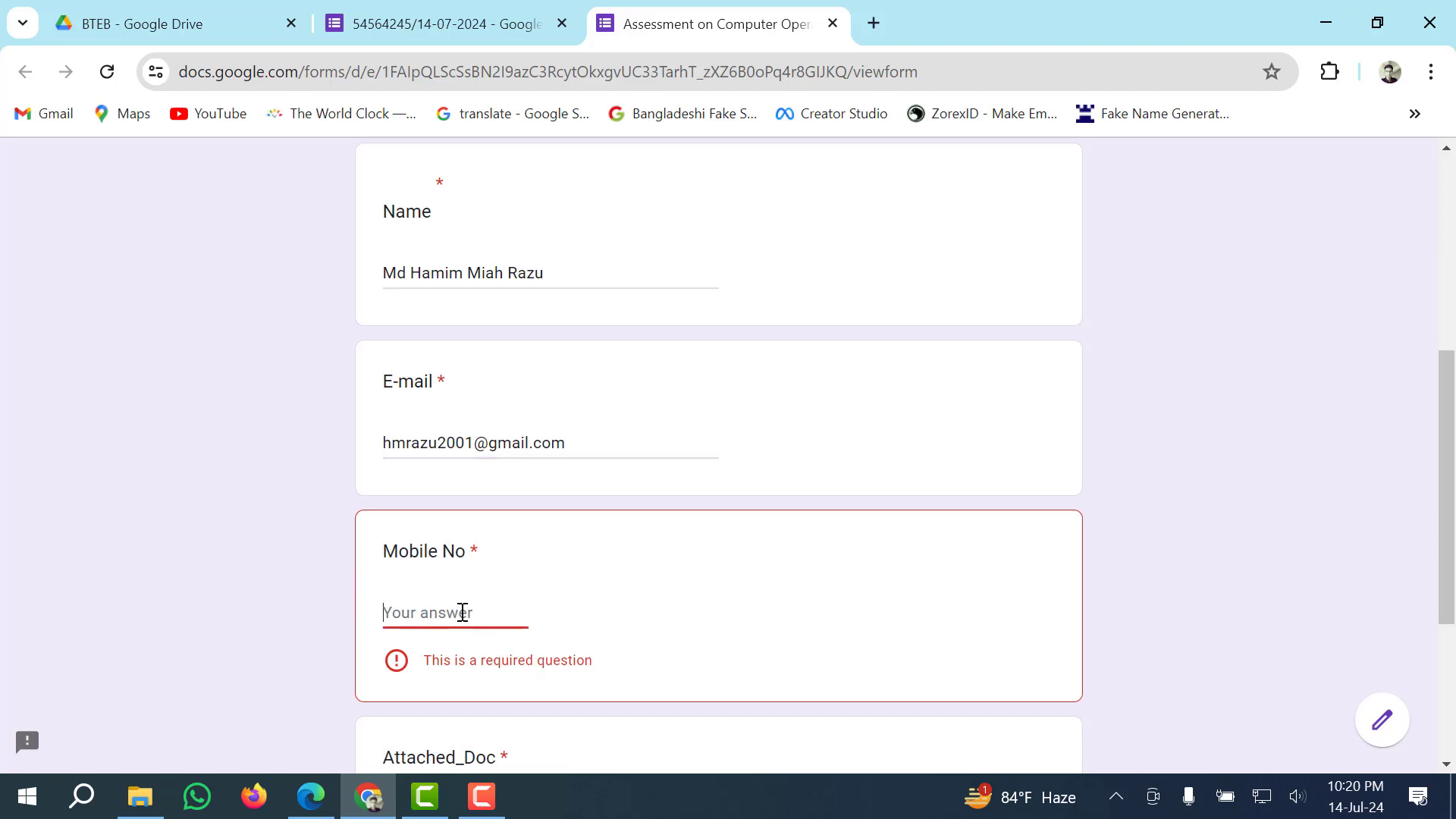
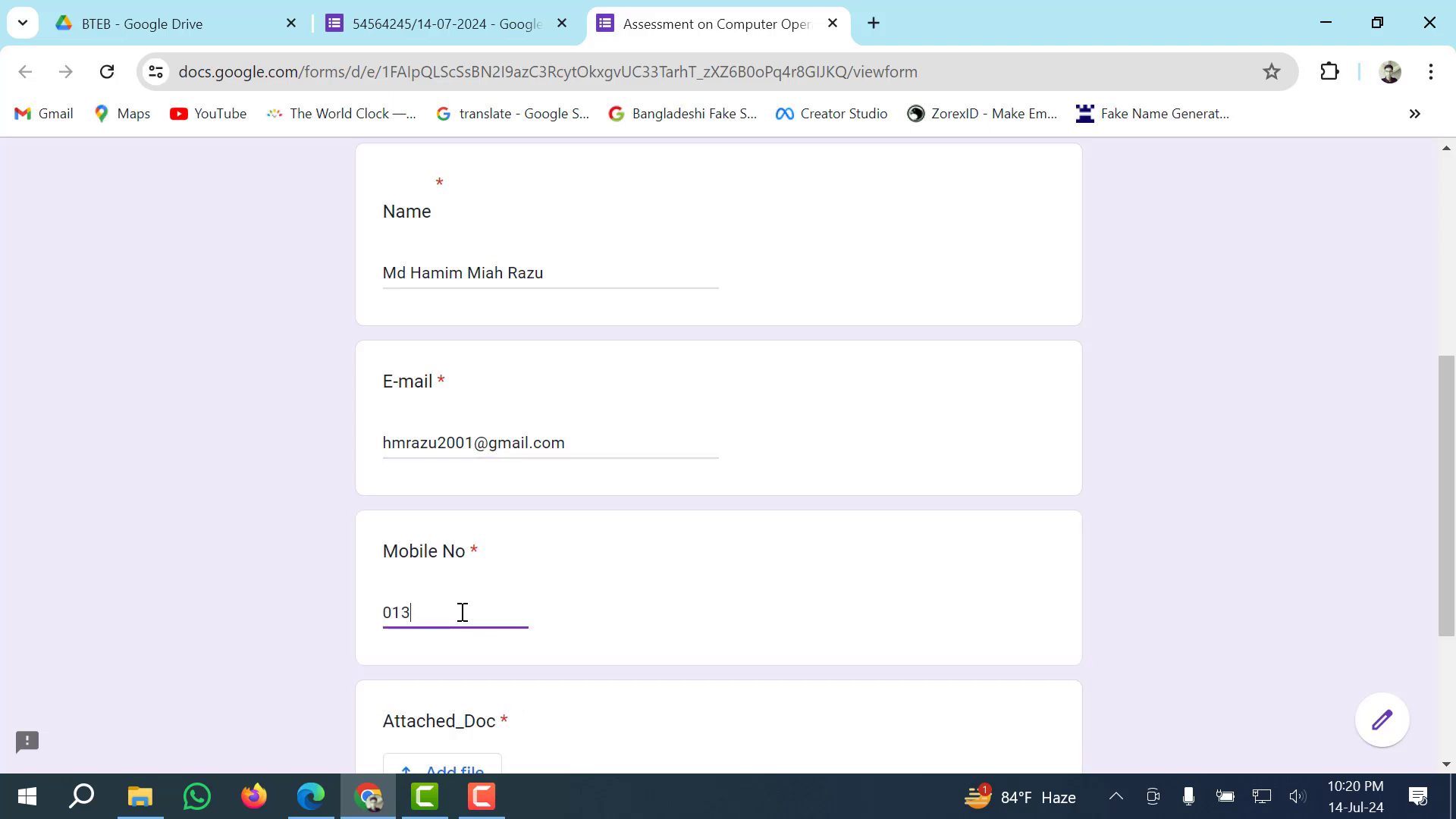
scroll(372, 571, down, 3)
click(371, 573)
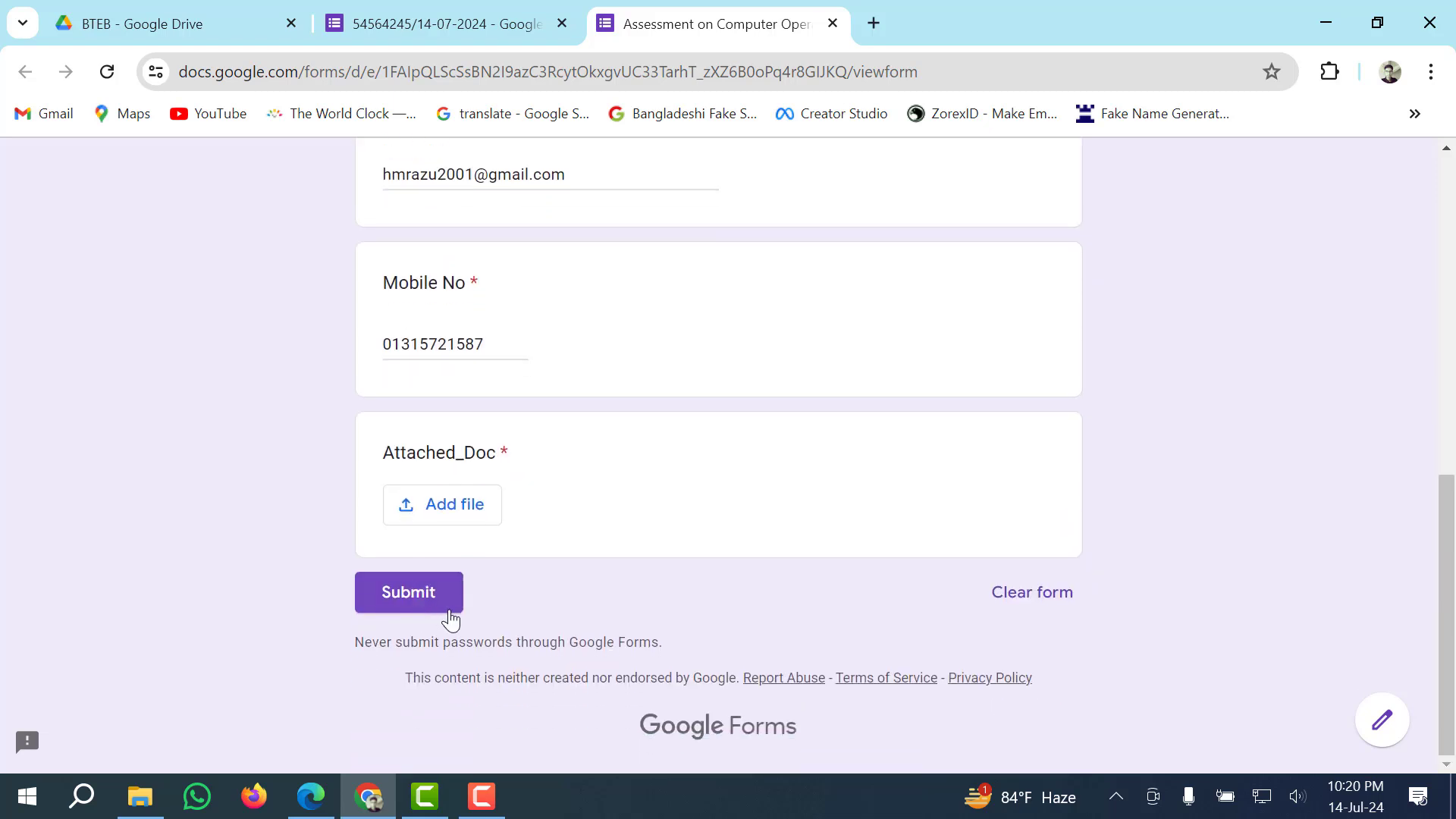
Attach Selection_2117731092.pdf from Downloads to the Attached_Doc question in the preview.
click(427, 607)
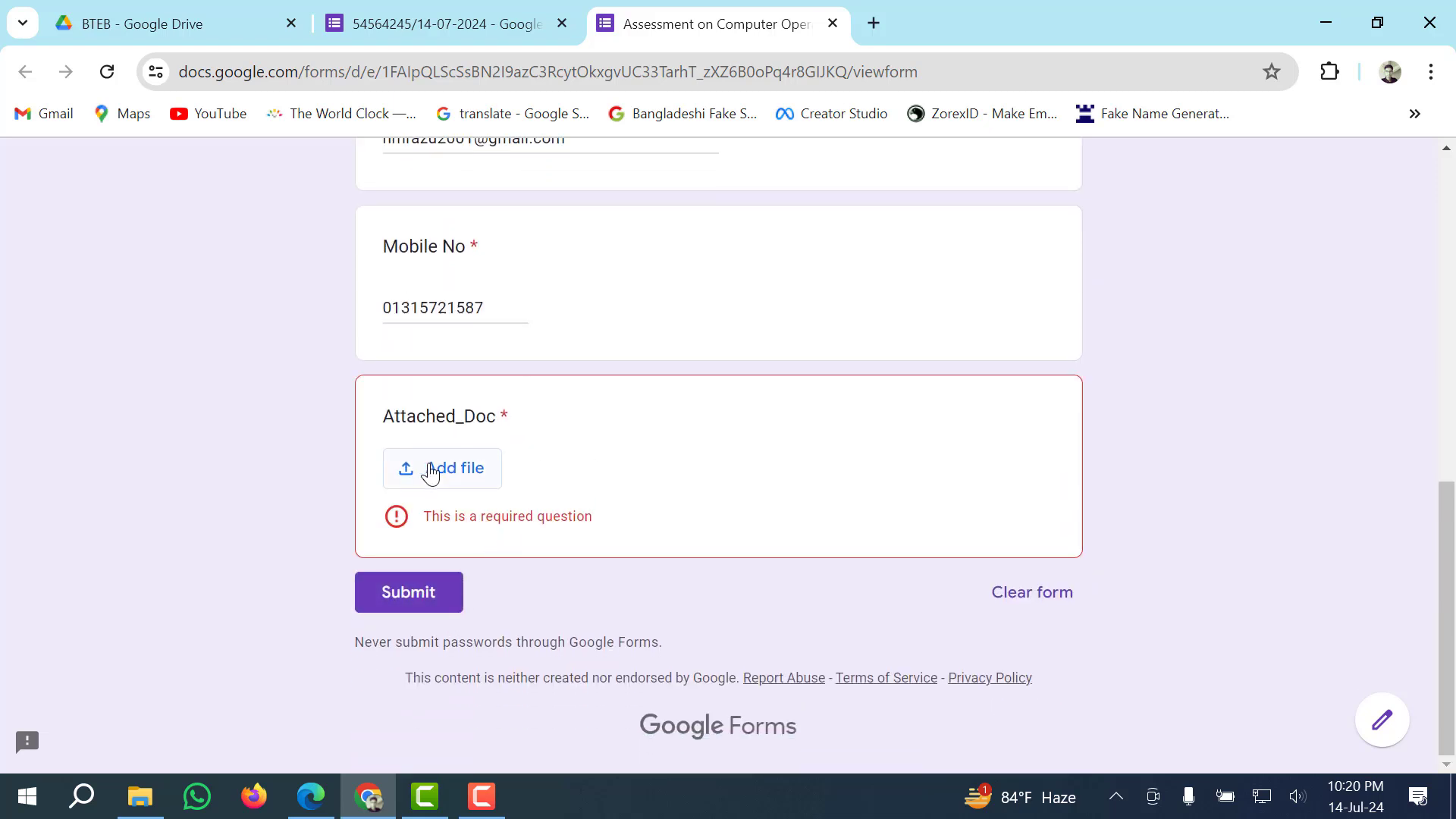
click(428, 473)
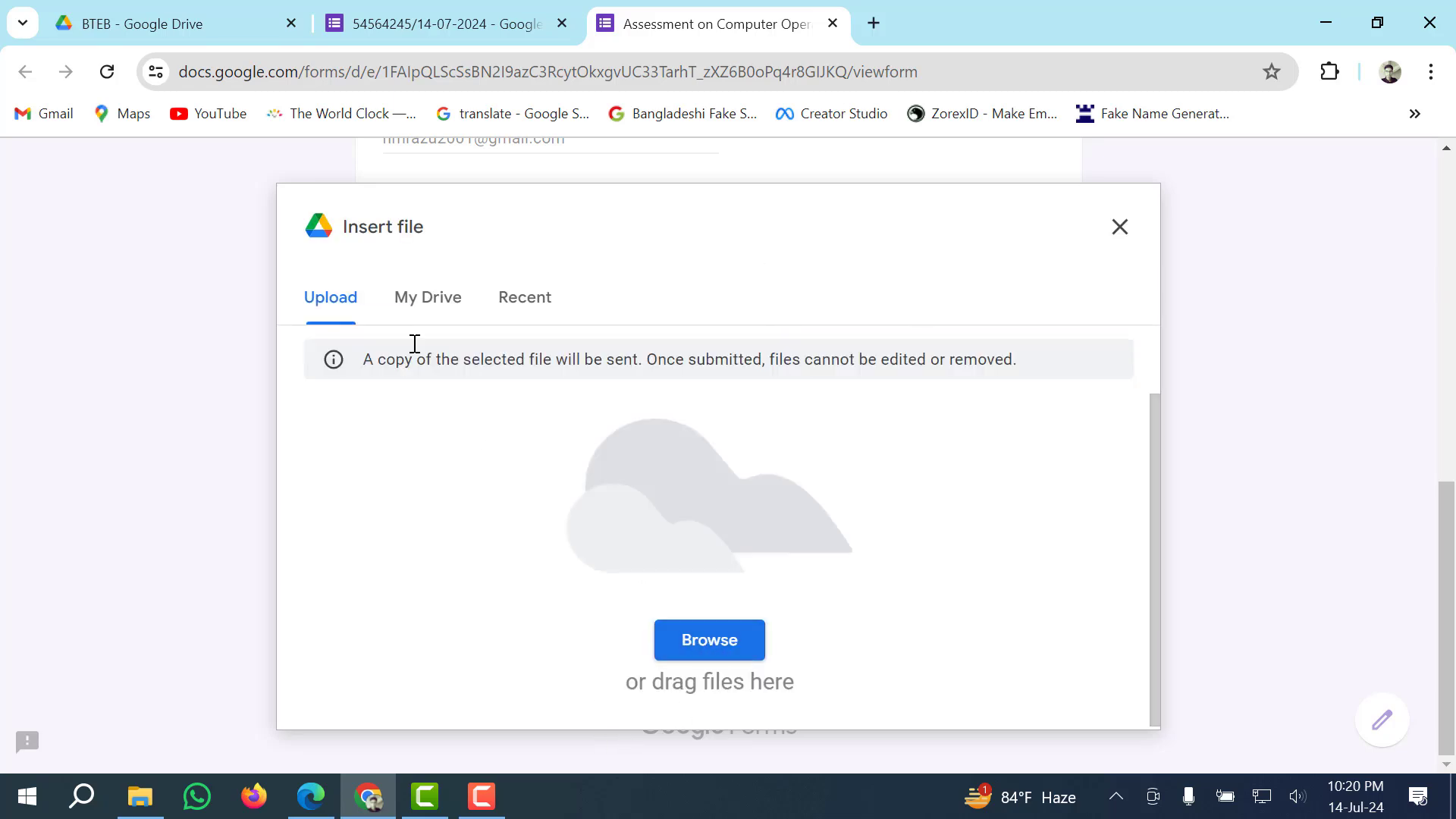
click(702, 656)
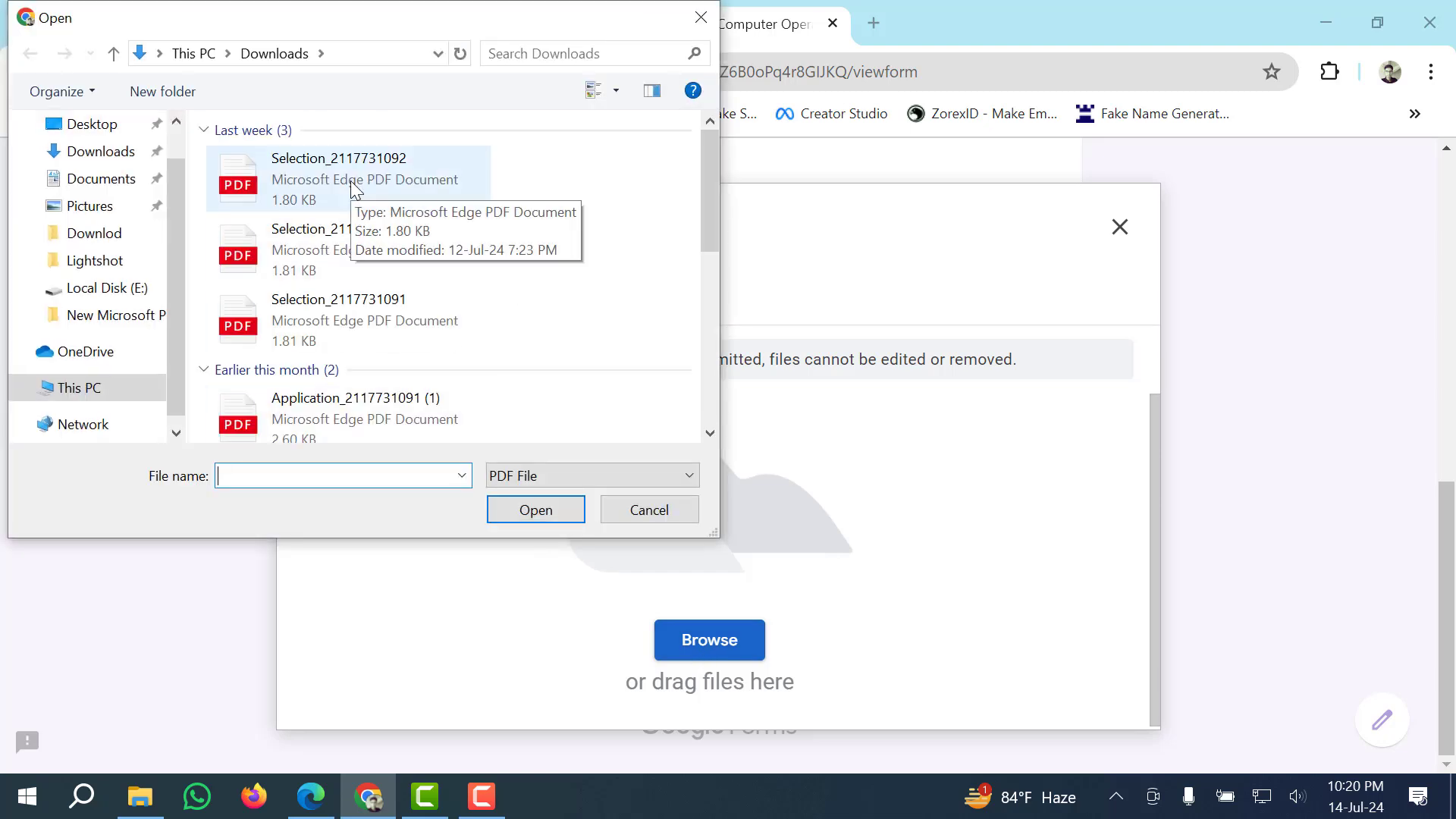
click(355, 189)
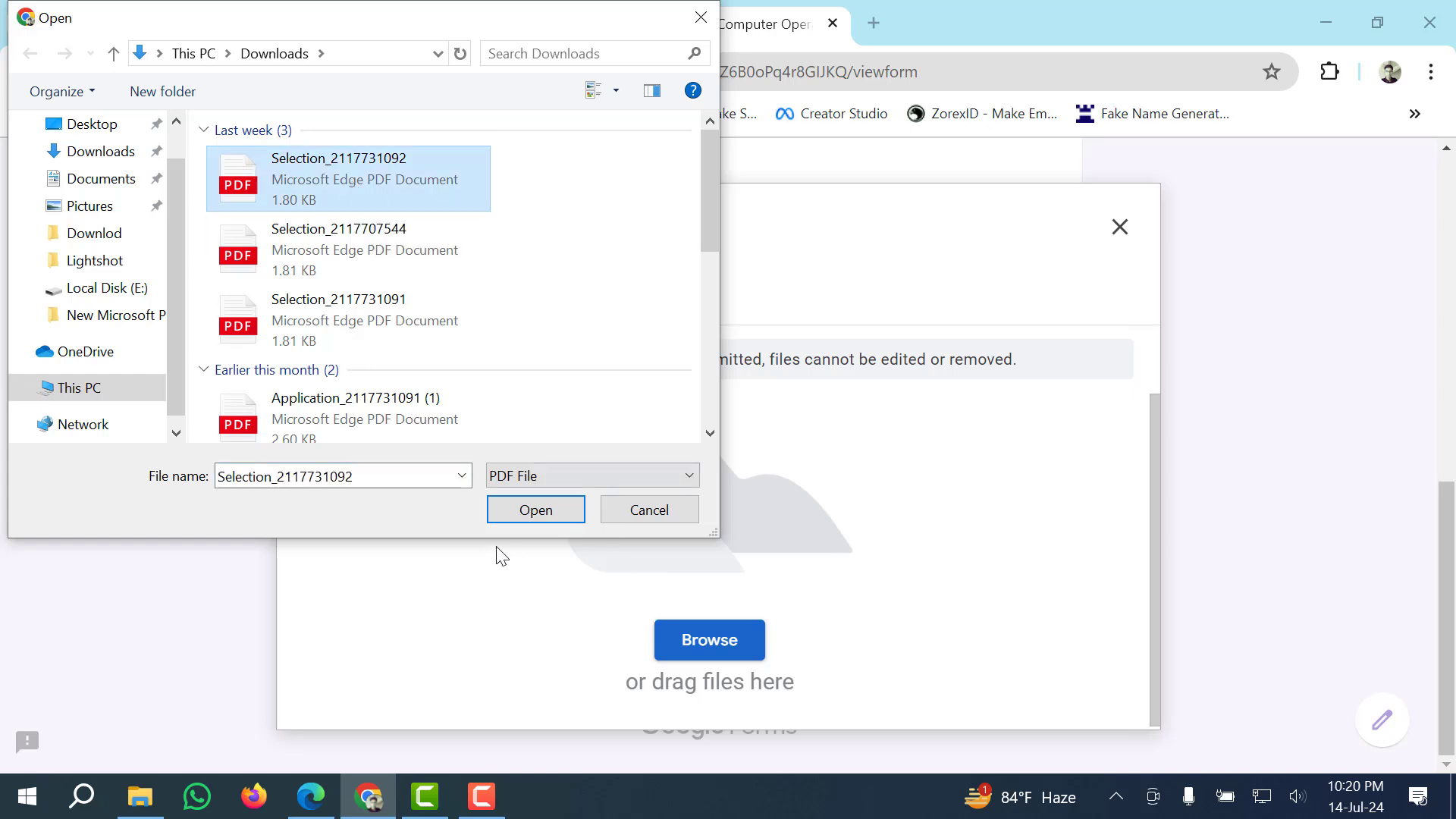
click(528, 507)
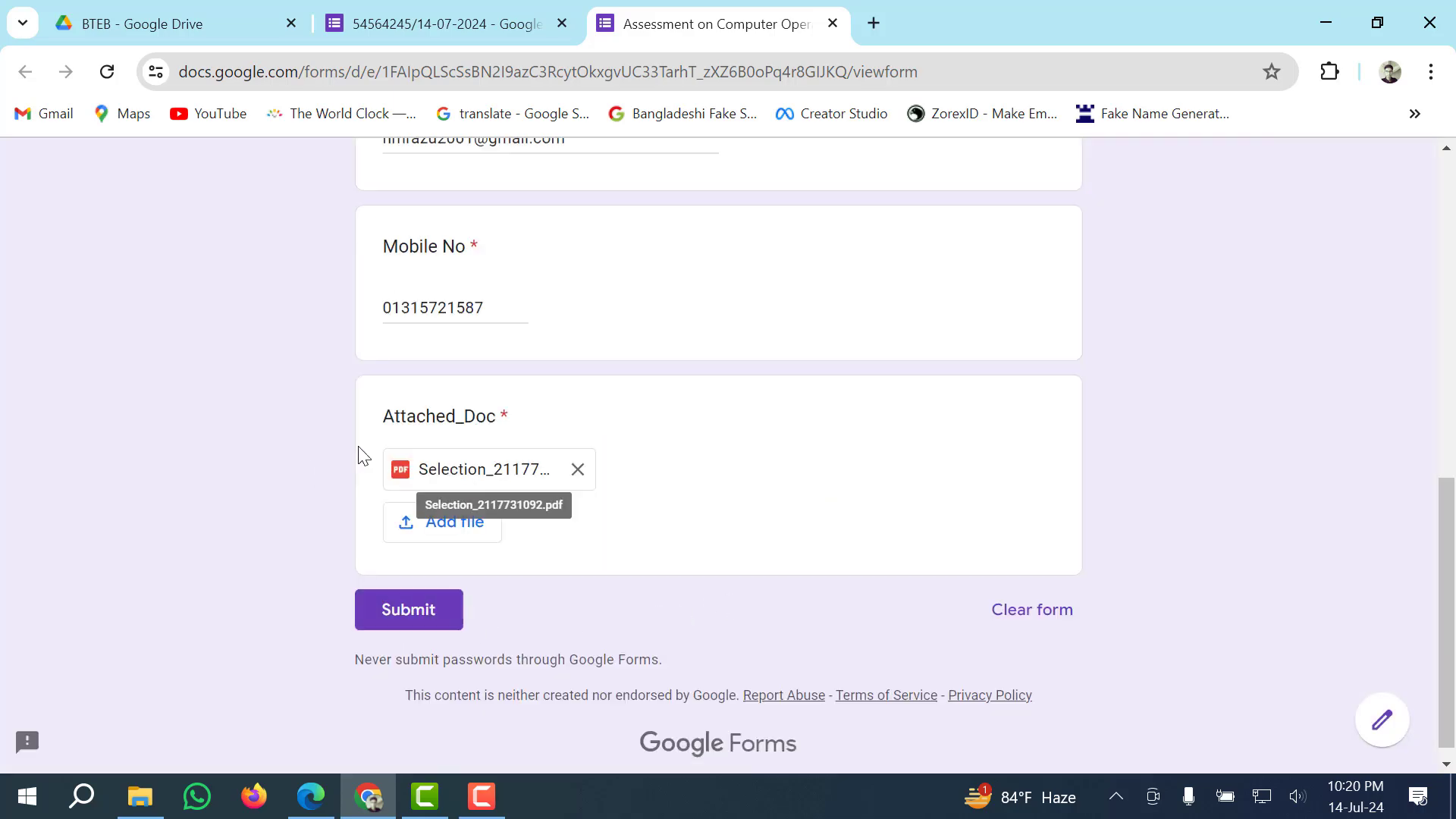
scroll(720, 439, up, 10)
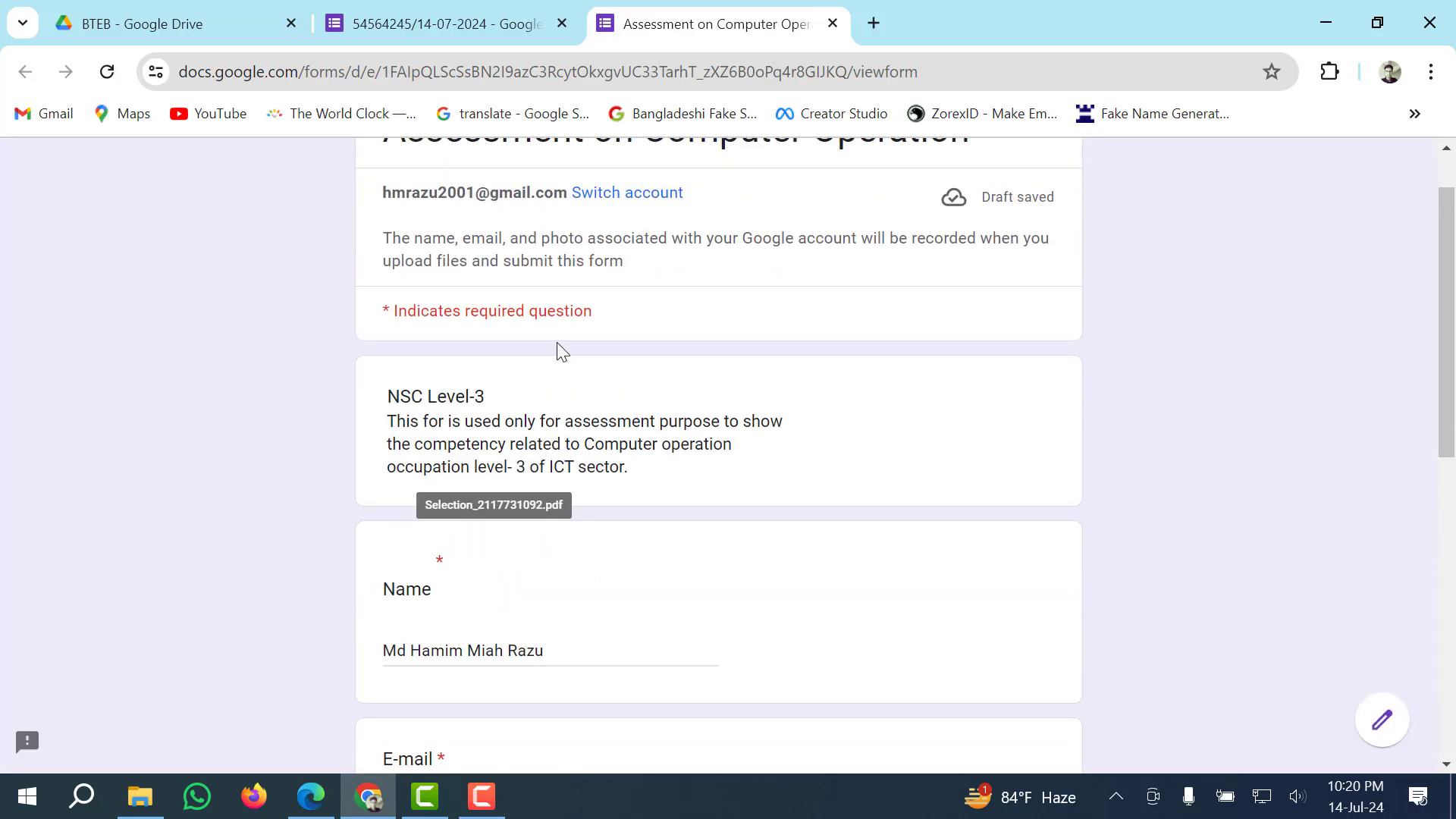
scroll(530, 442, down, 6)
scroll(531, 442, up, 5)
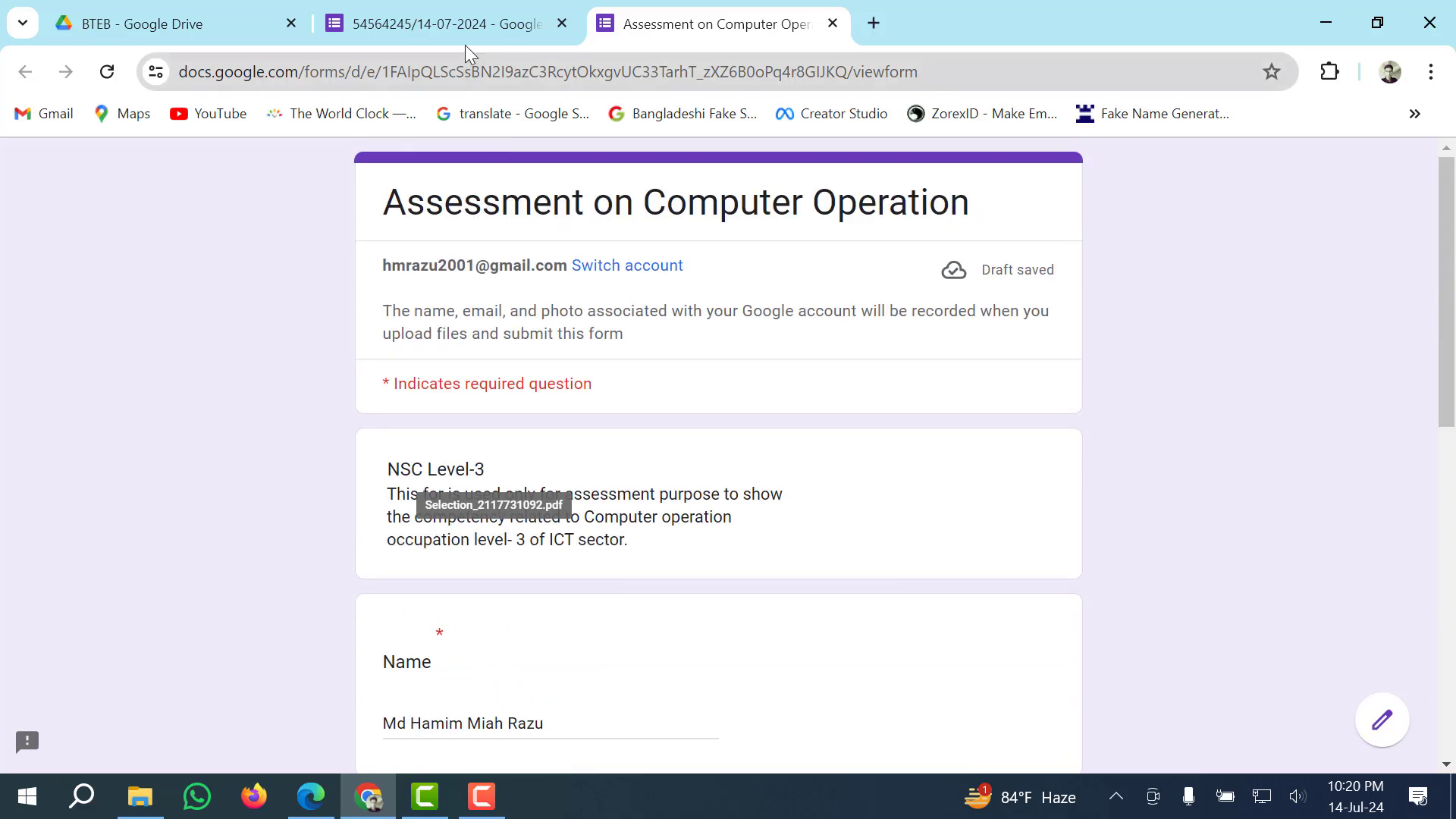
click(465, 44)
Submit the completed test response.
scroll(510, 487, down, 5)
scroll(510, 489, up, 6)
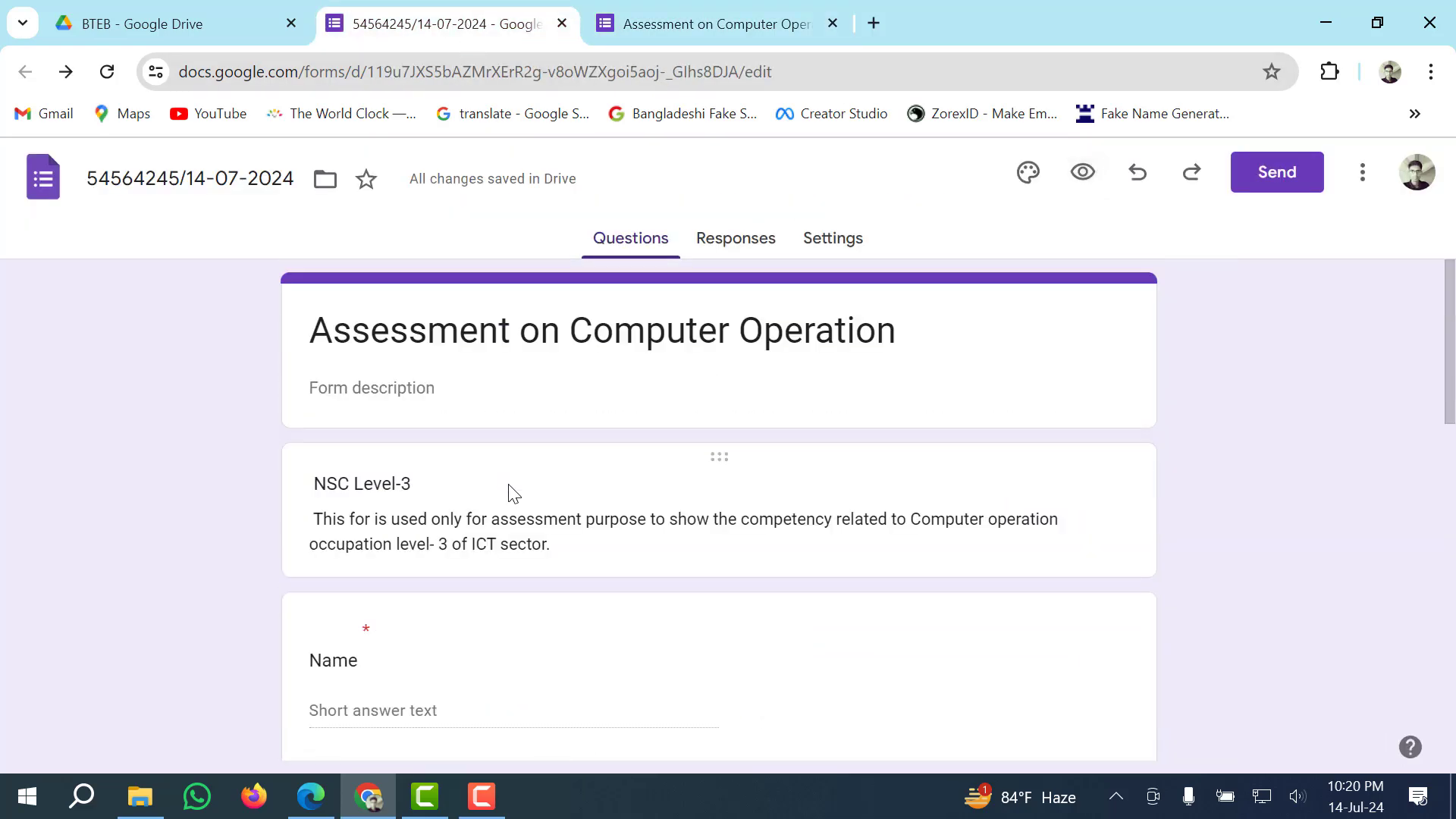
scroll(510, 424, down, 5)
scroll(598, 507, down, 10)
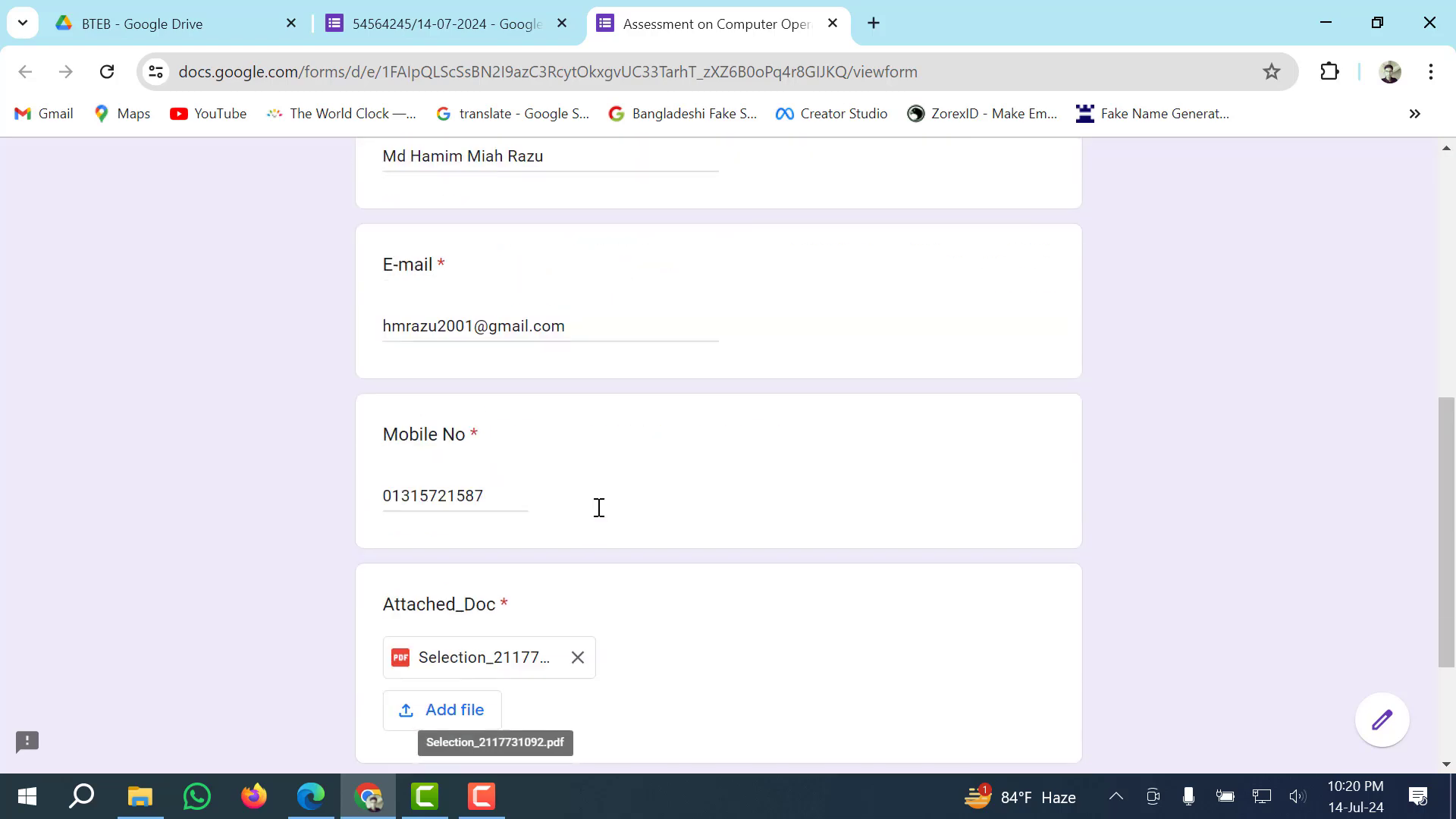
click(428, 607)
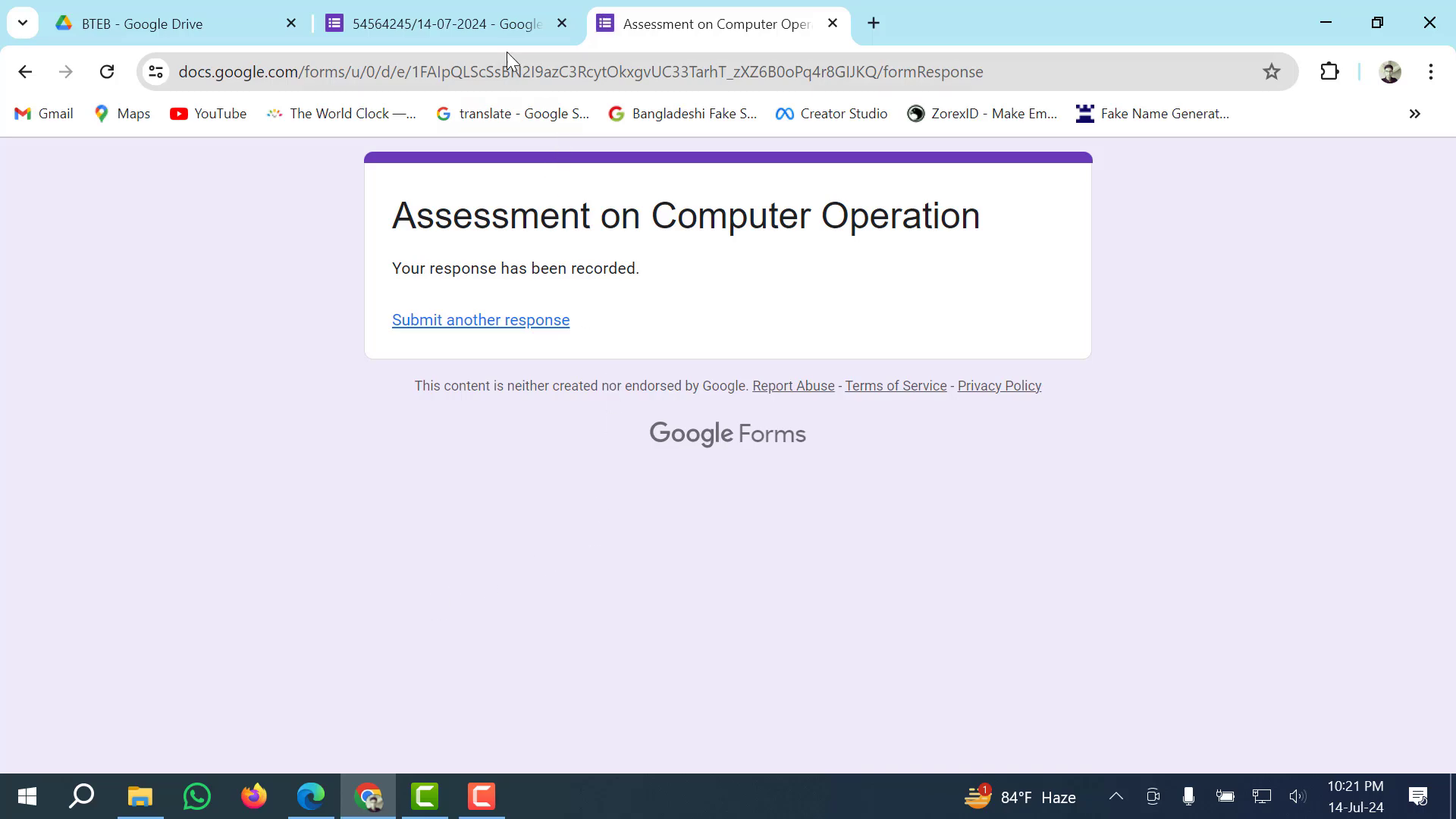
Check the submission confirmation page, then return to the editor showing 1 response.
click(492, 31)
scroll(478, 384, up, 6)
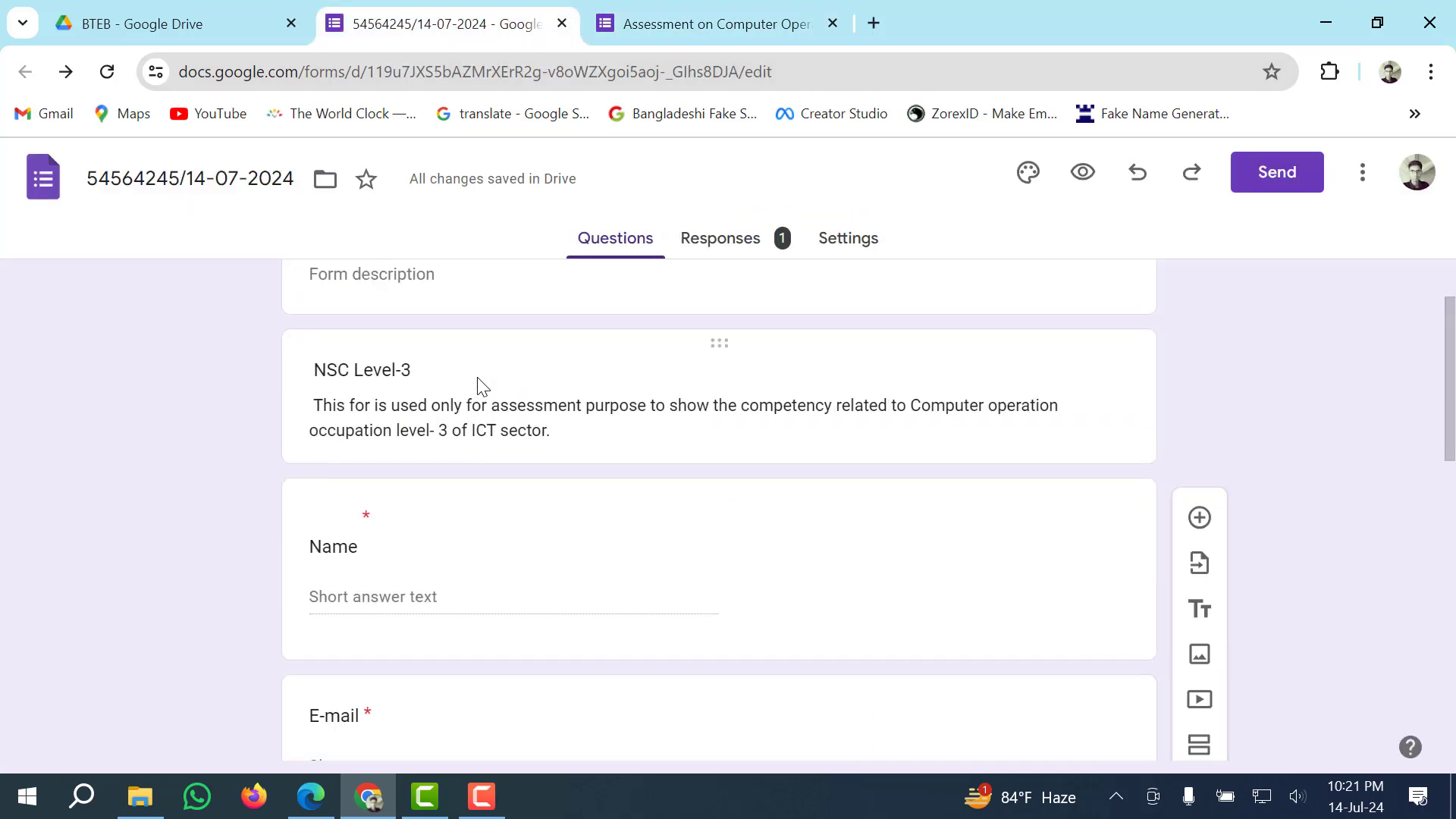
scroll(479, 377, up, 2)
scroll(477, 379, down, 14)
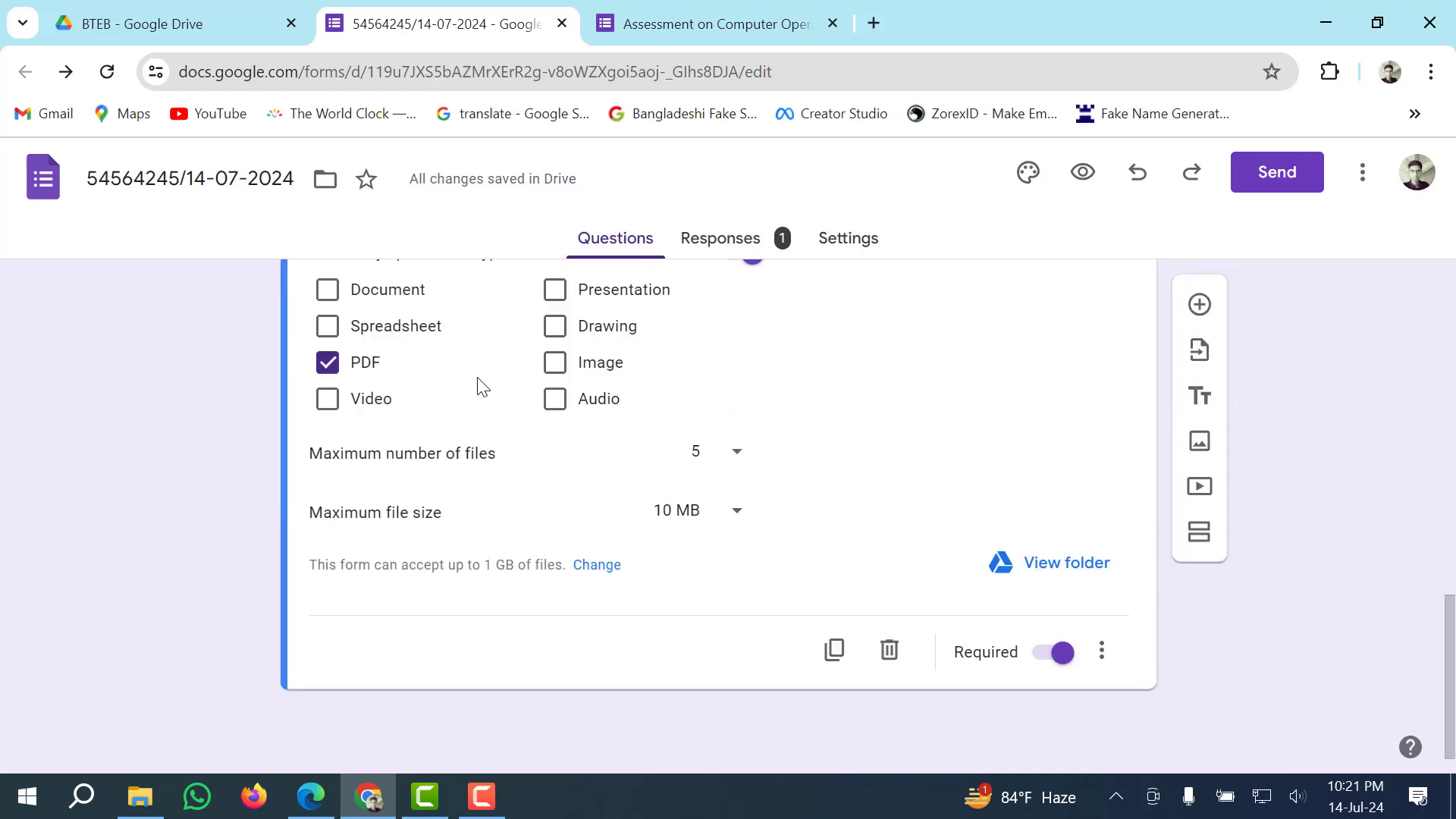
scroll(478, 383, up, 7)
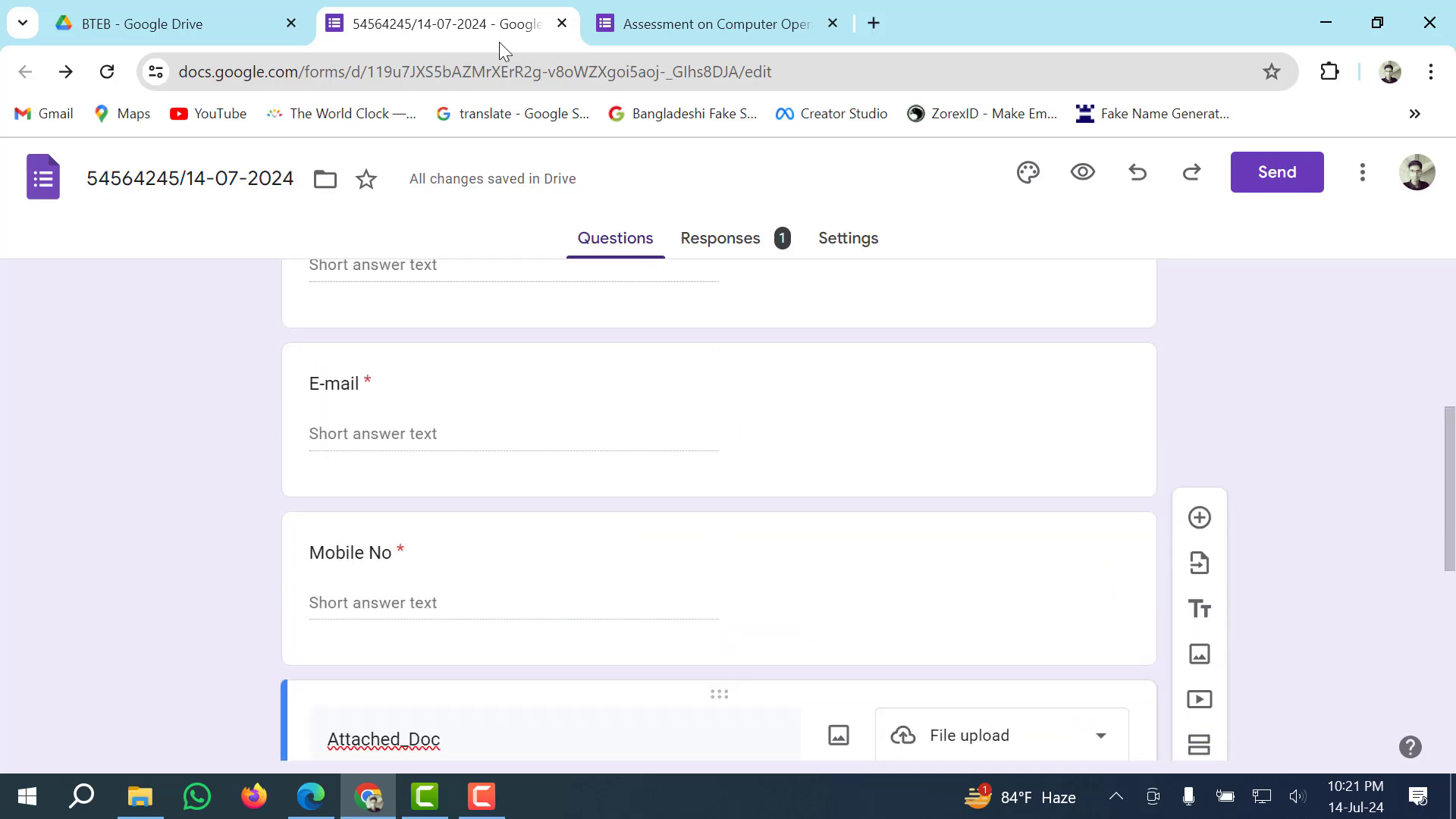
click(662, 24)
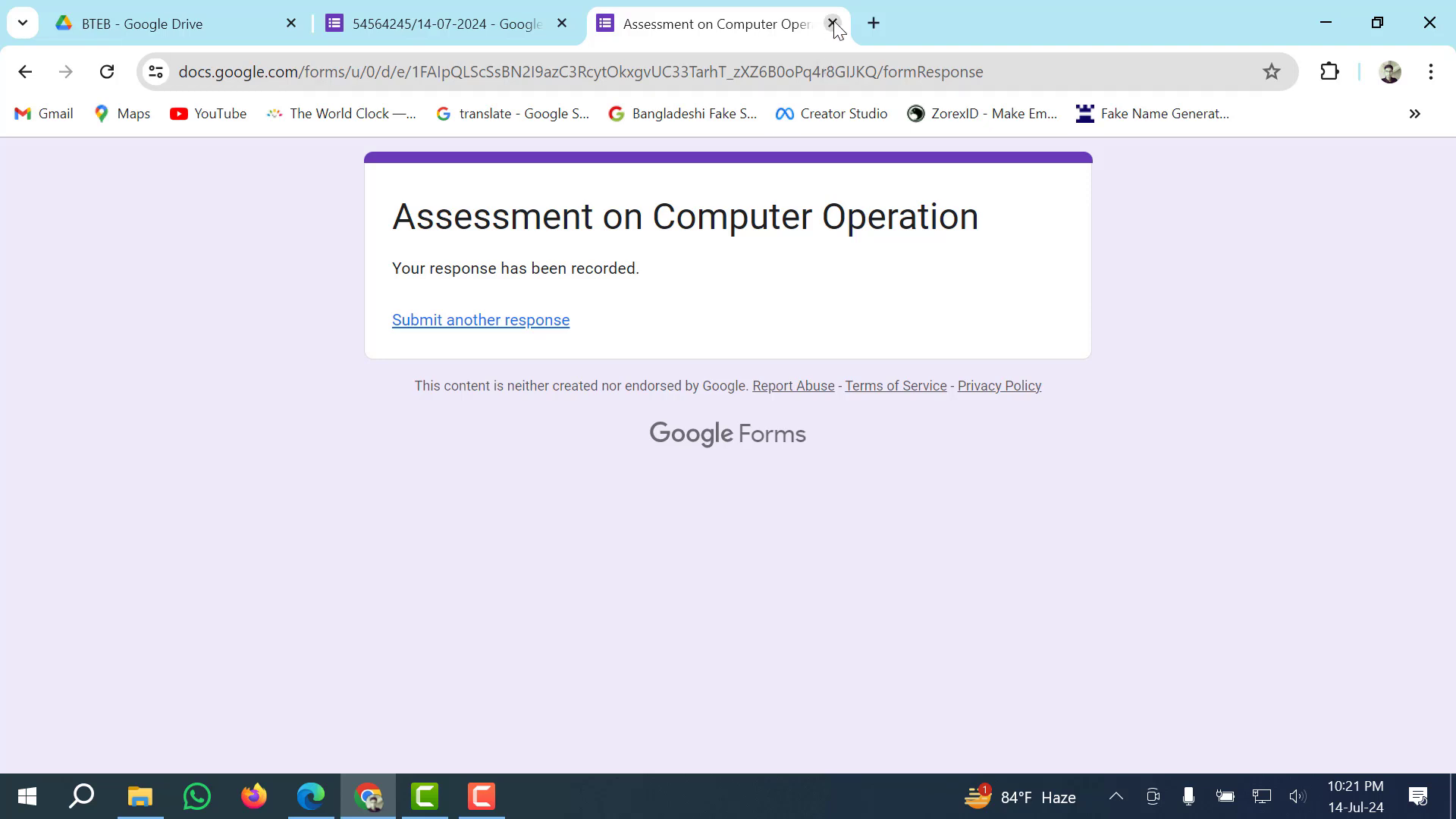
mouse_move(510, 26)
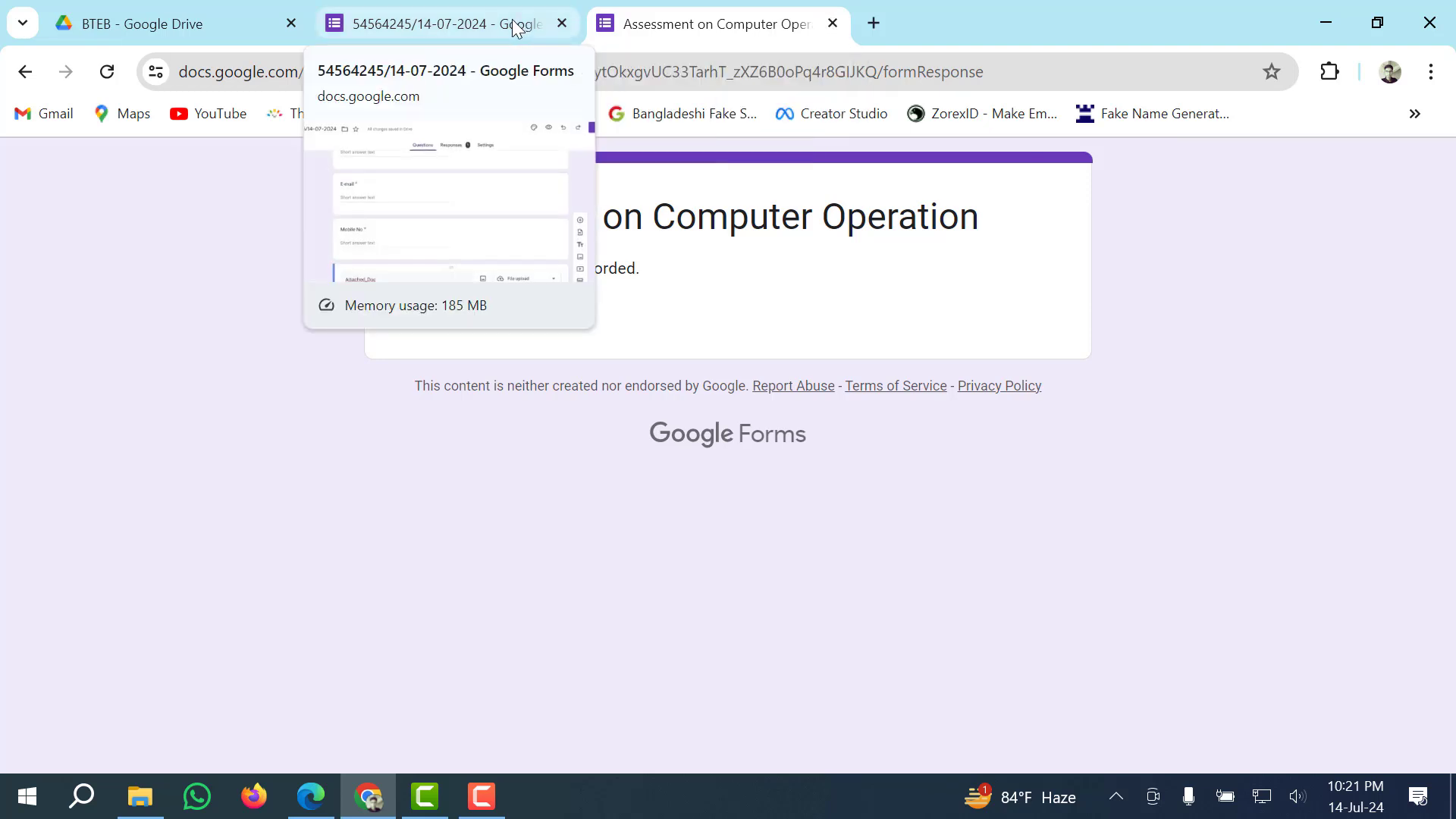
click(515, 28)
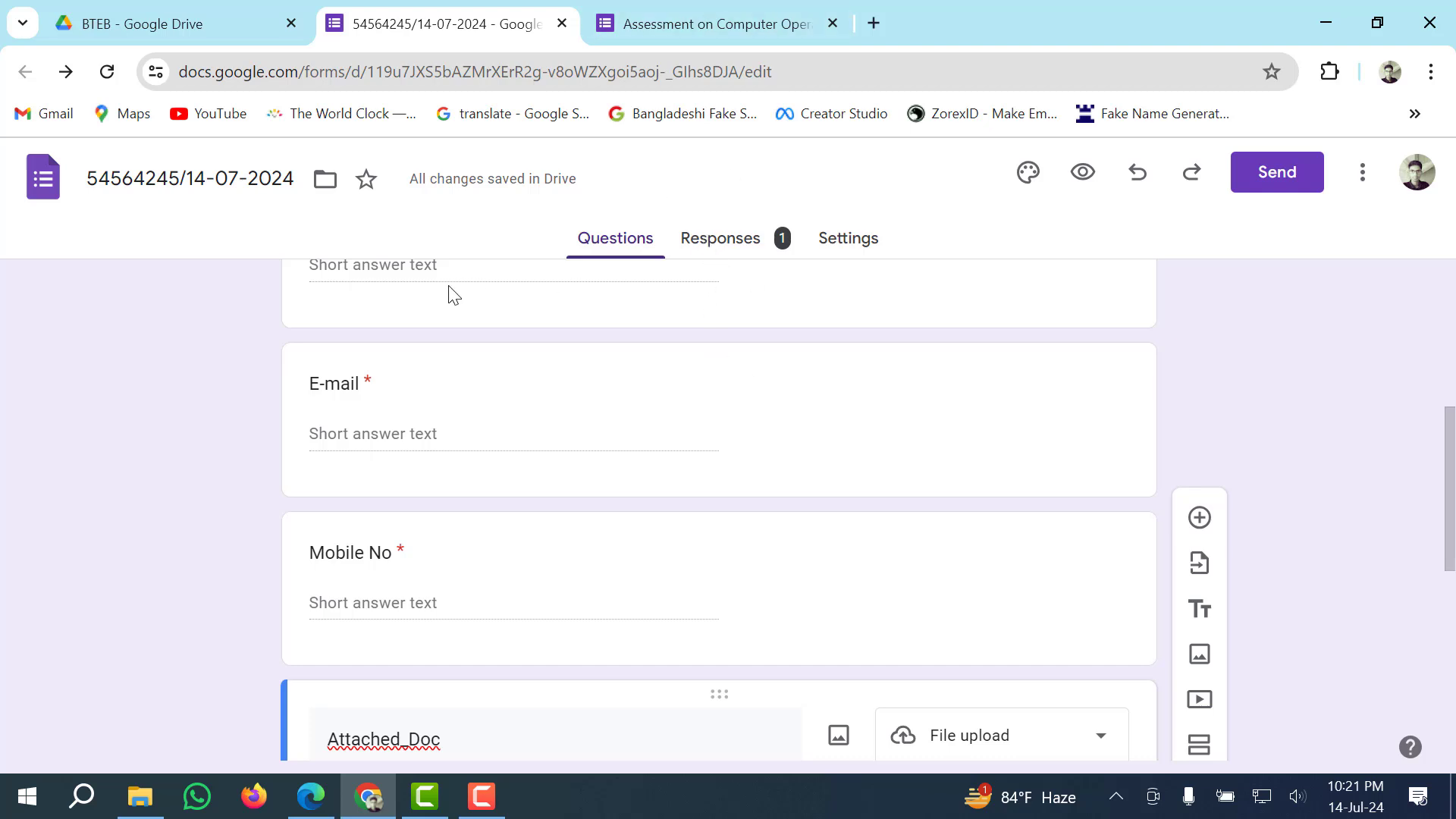
Review the single response summary, including the uploaded PDF, and choose Link to Sheets.
click(739, 251)
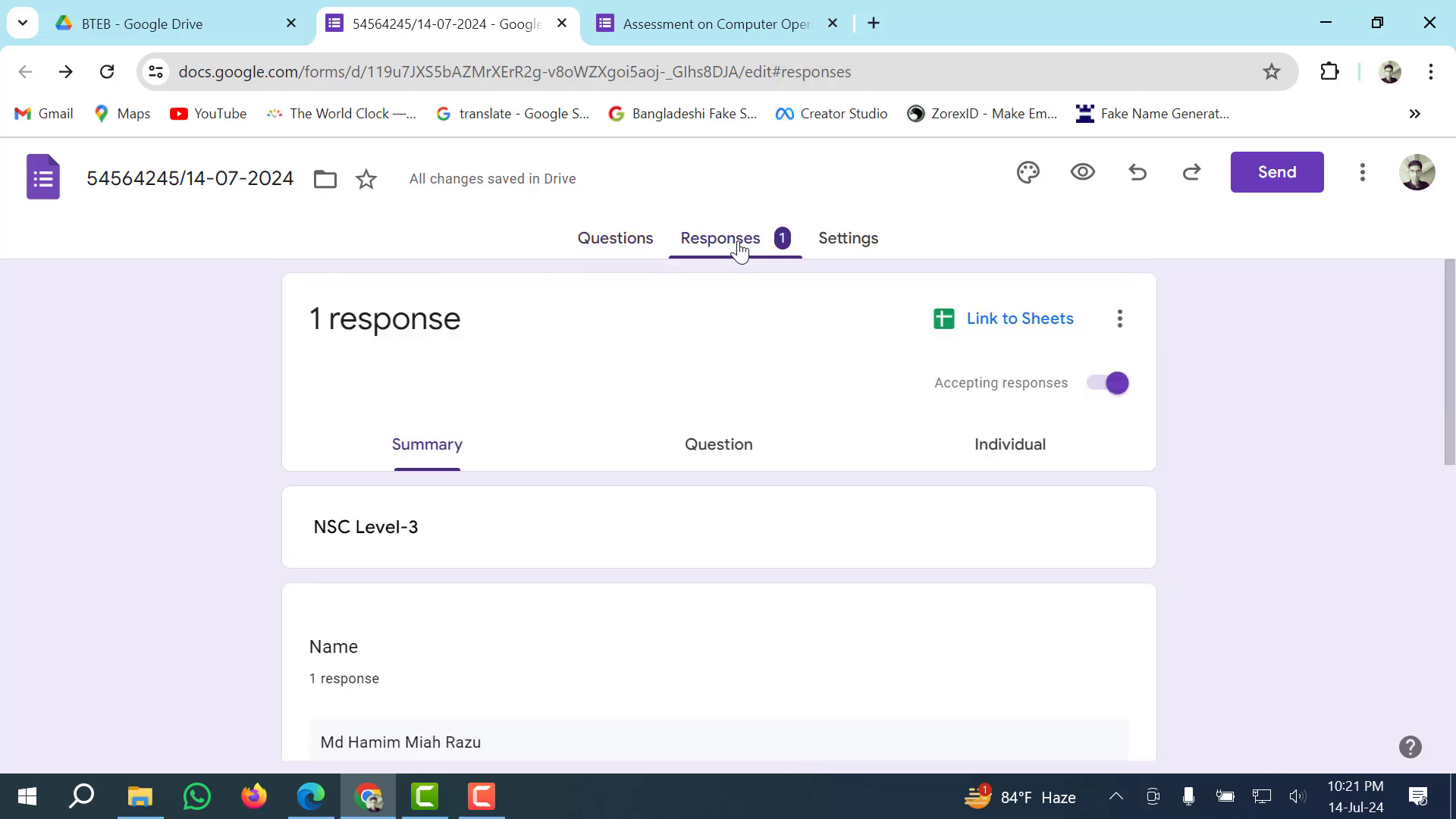
scroll(448, 559, down, 4)
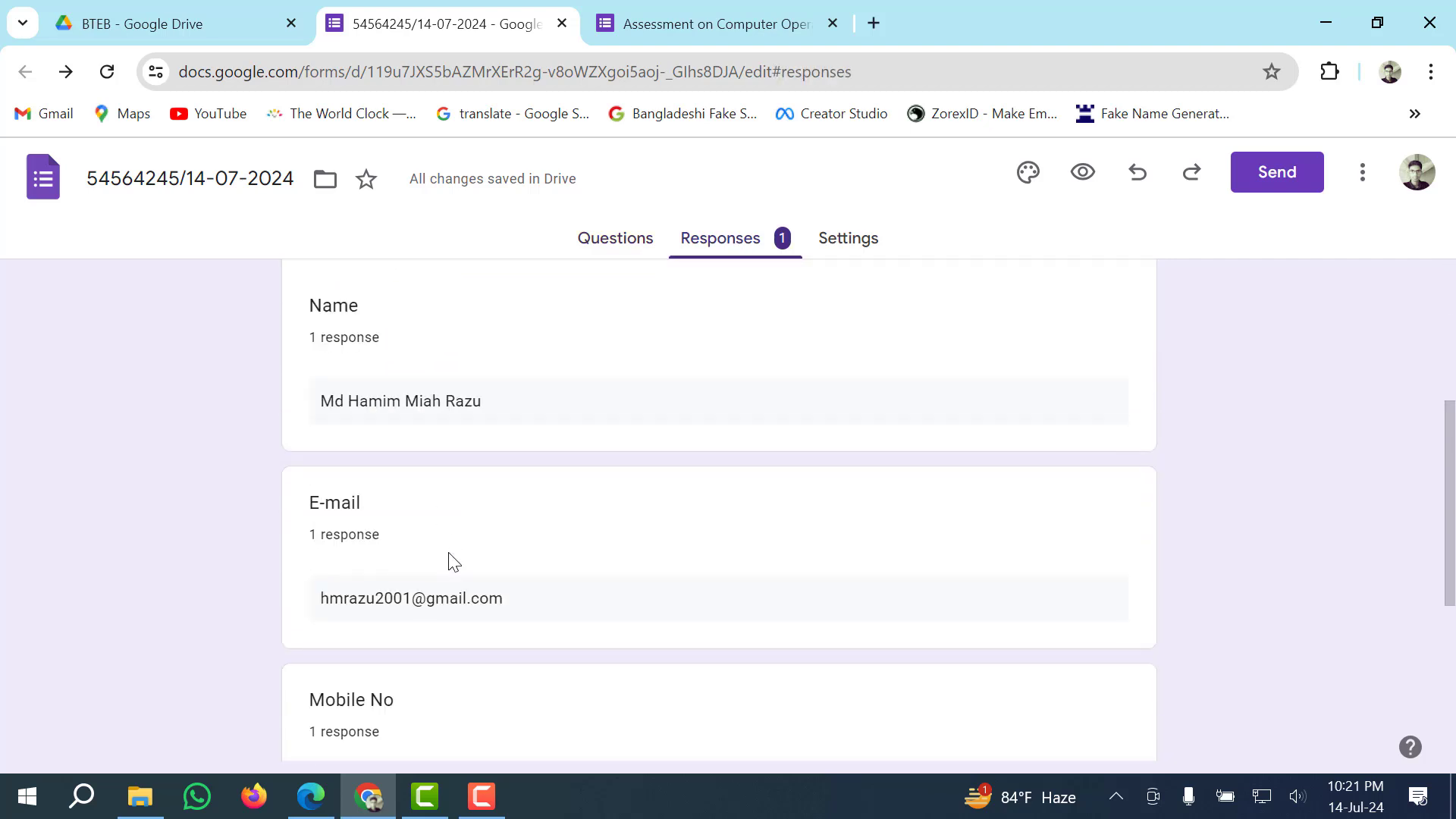
scroll(443, 531, up, 1)
scroll(439, 504, up, 2)
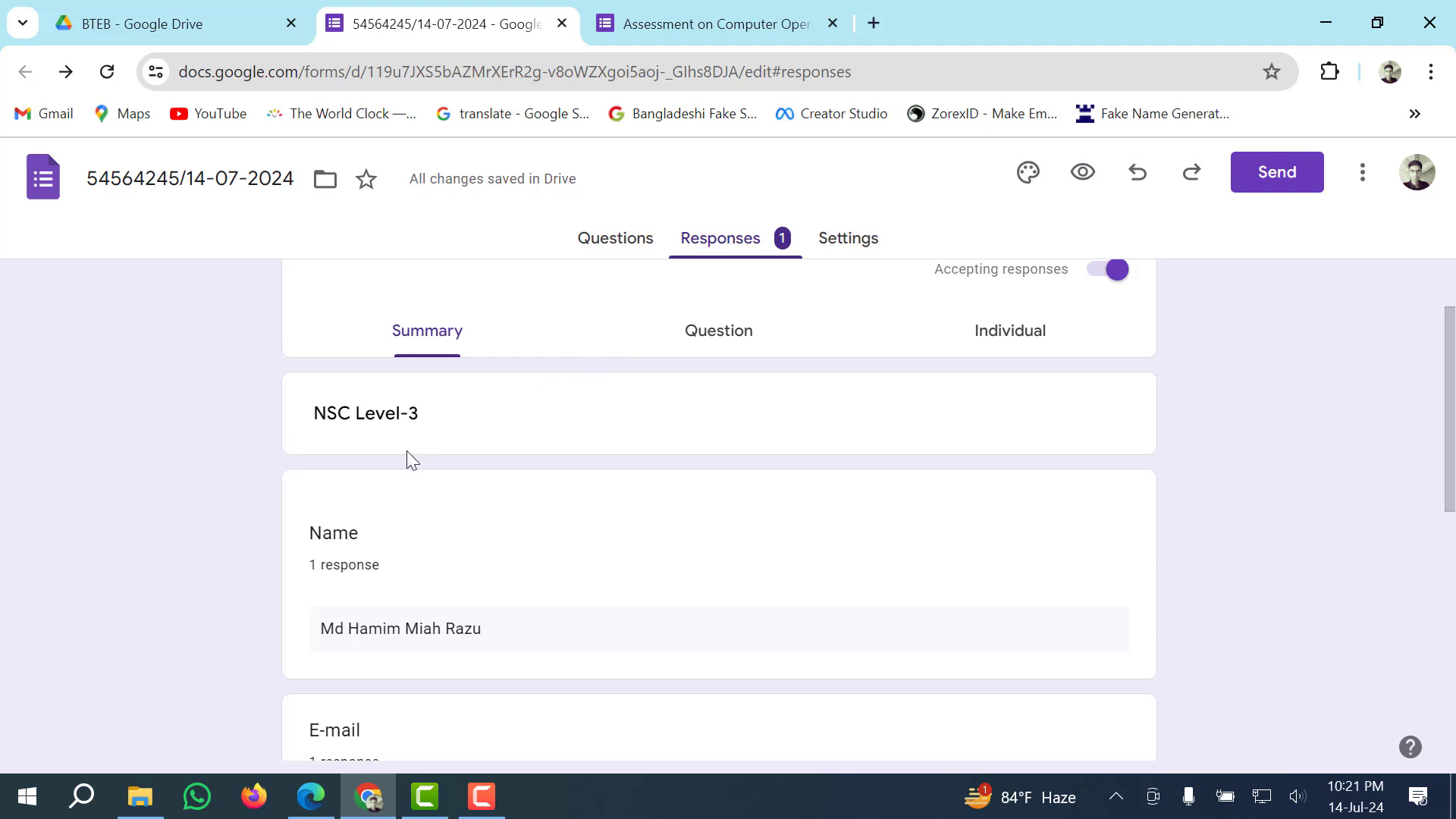
scroll(376, 501, down, 2)
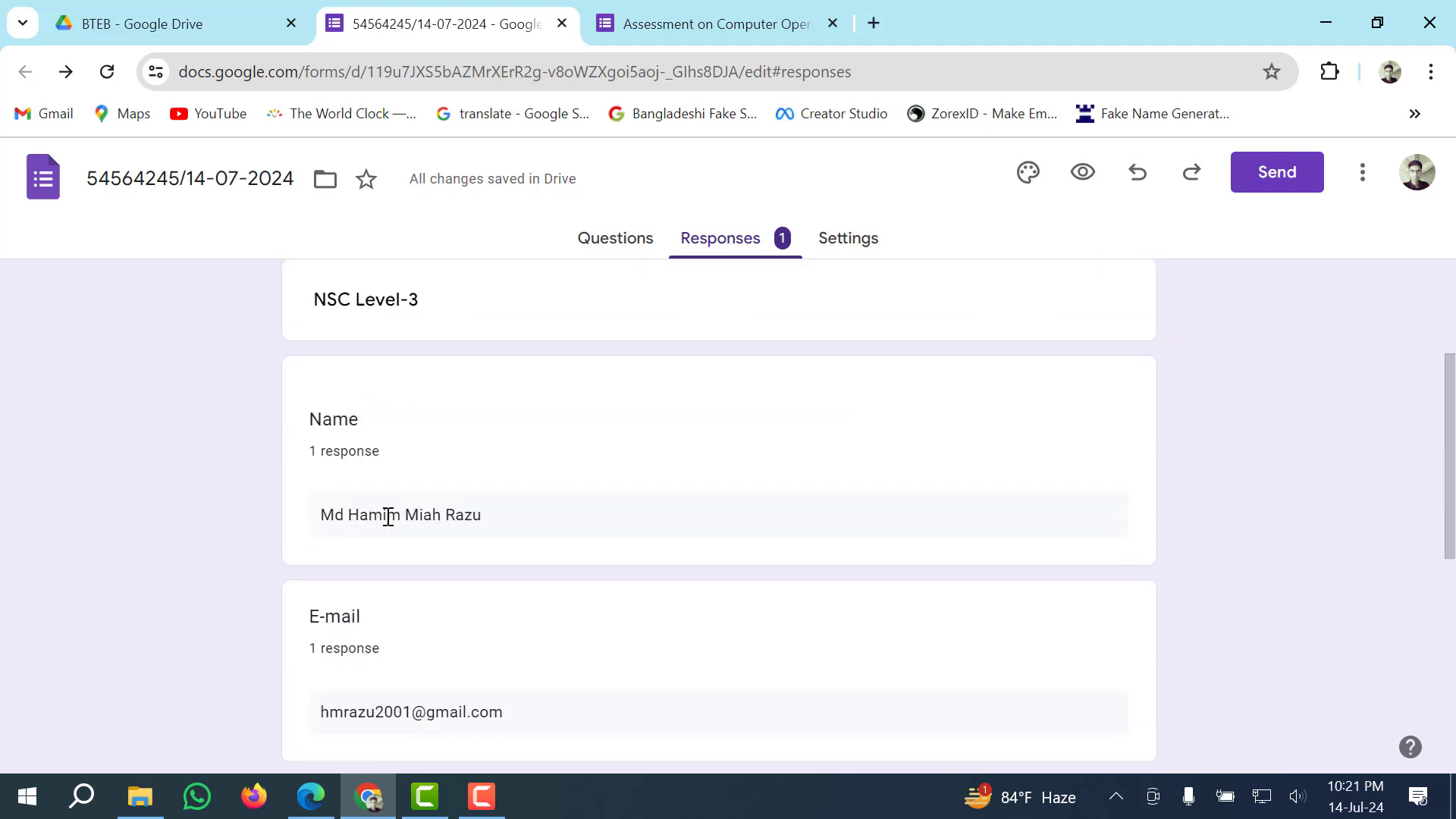
scroll(340, 523, down, 5)
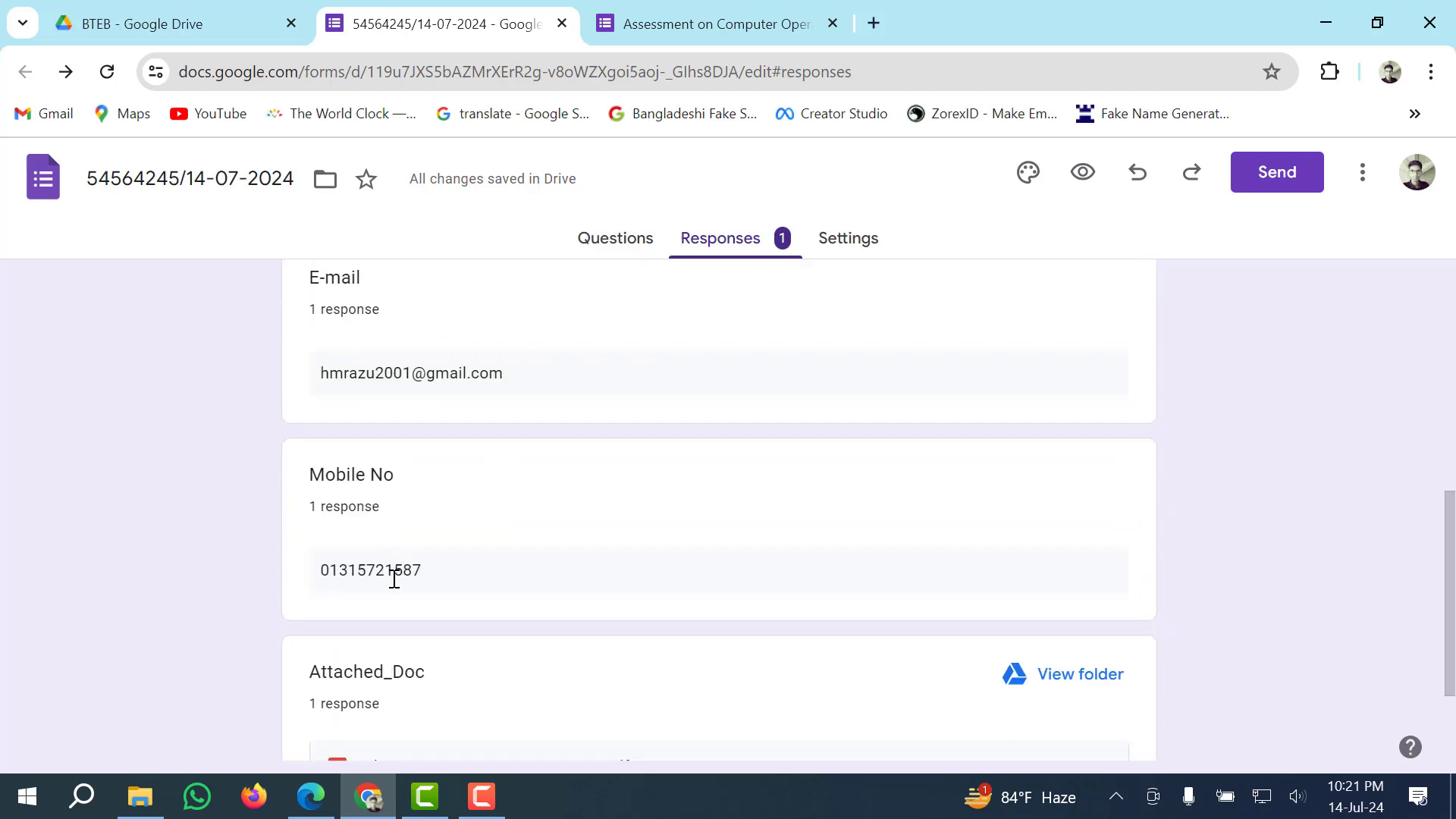
scroll(379, 569, down, 2)
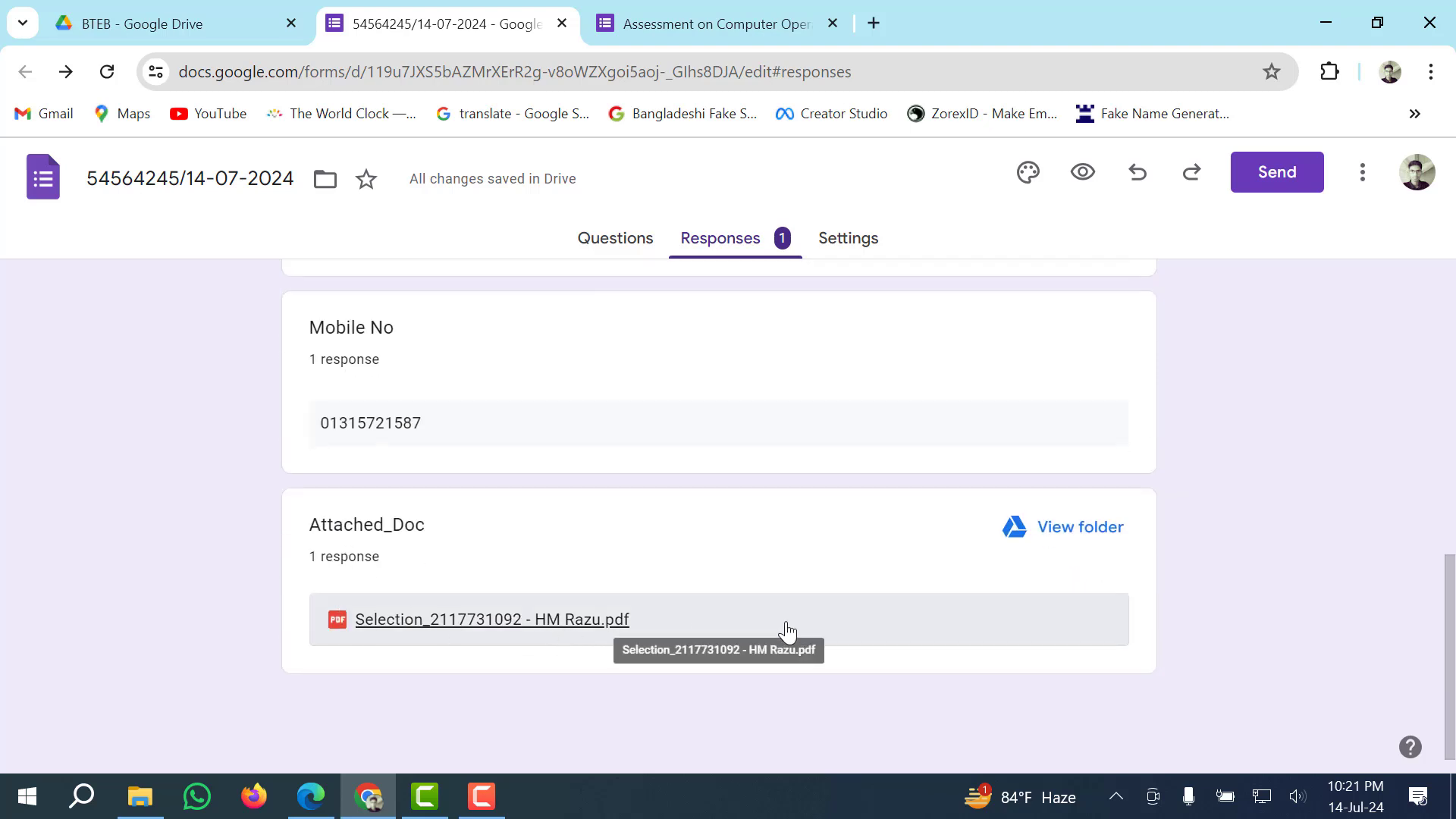
scroll(786, 631, up, 10)
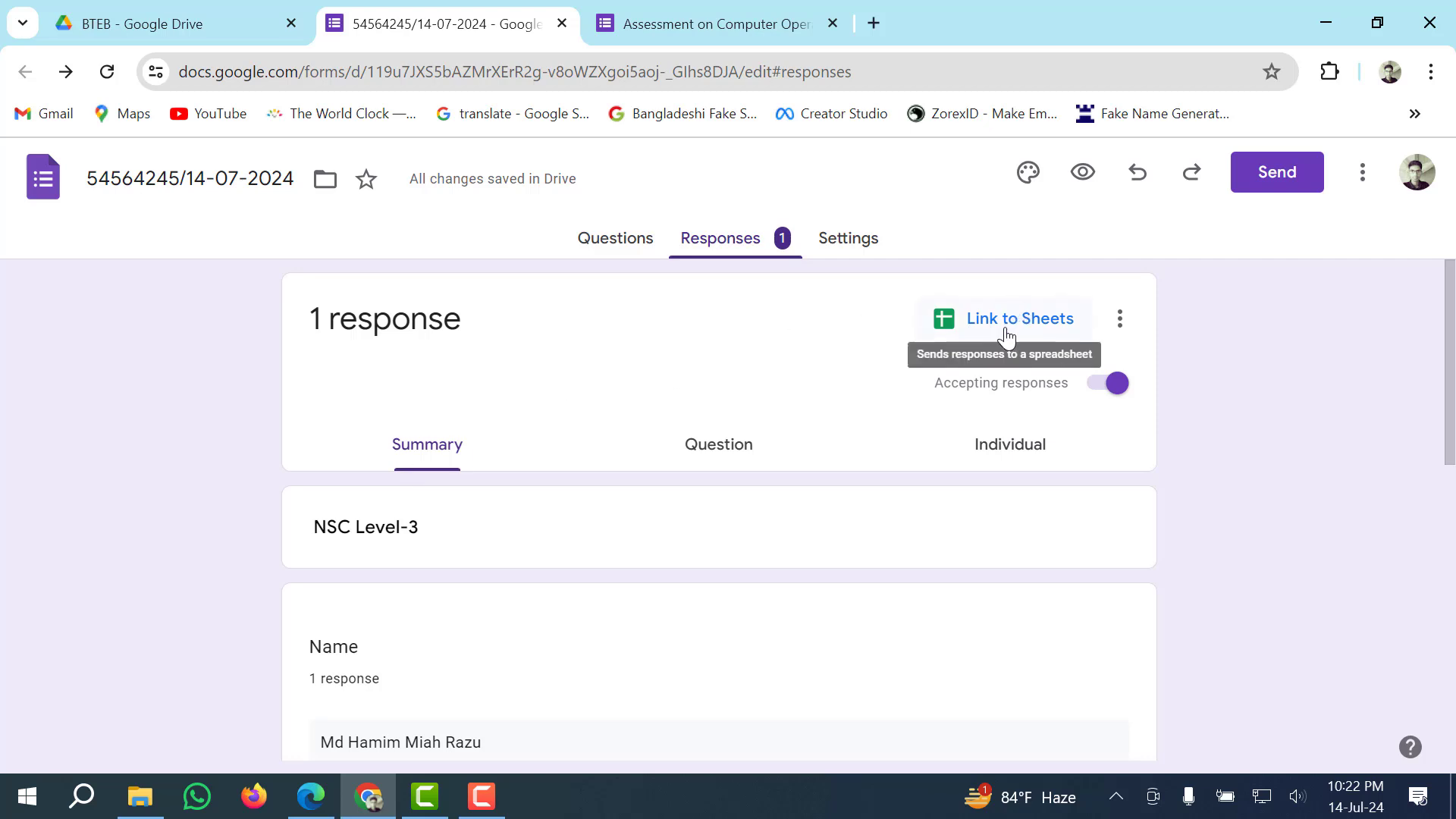
click(1039, 330)
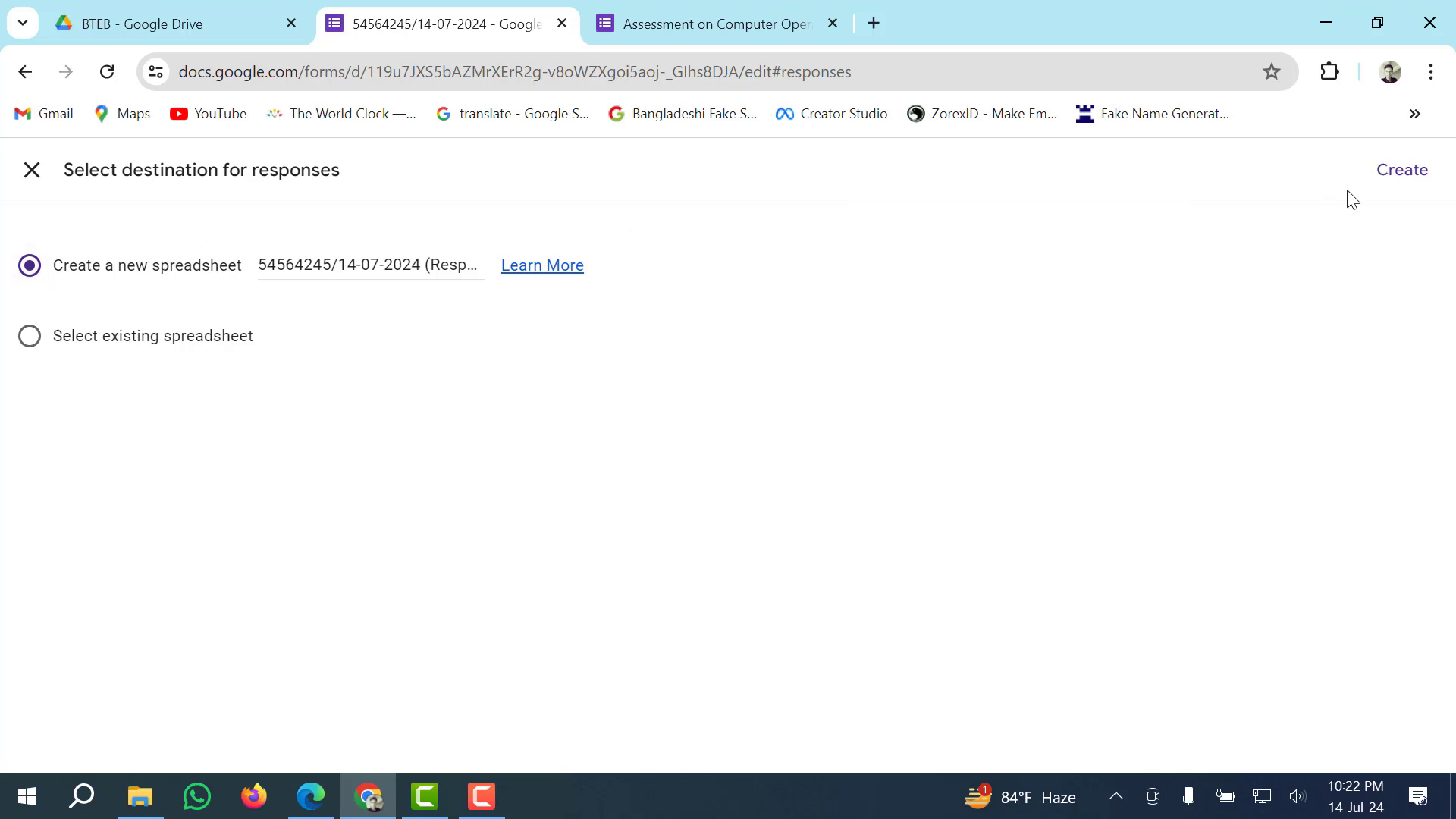
Create a new responses spreadsheet with the Form Responses 1 sheet, then close it.
click(1419, 178)
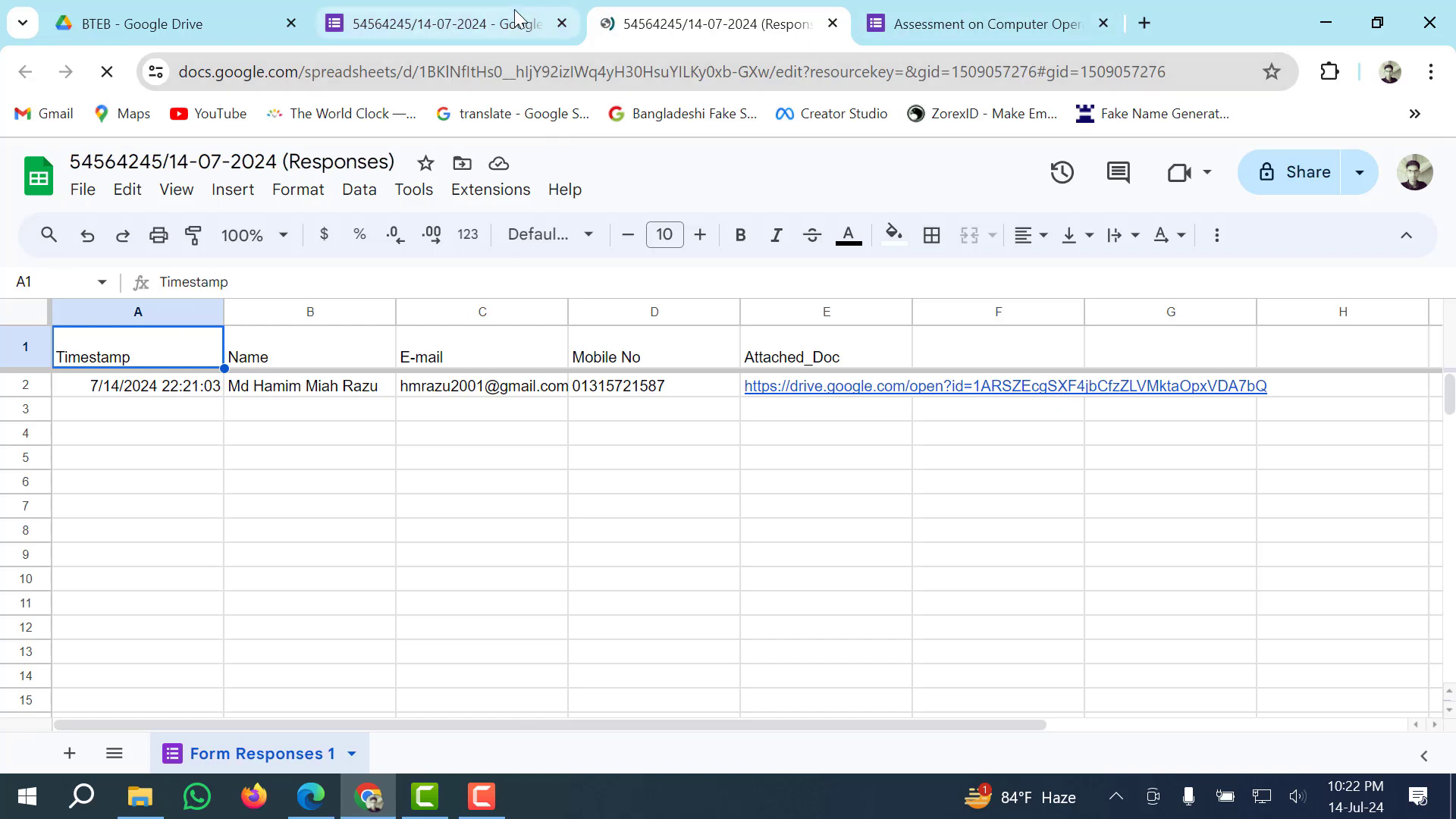
click(833, 22)
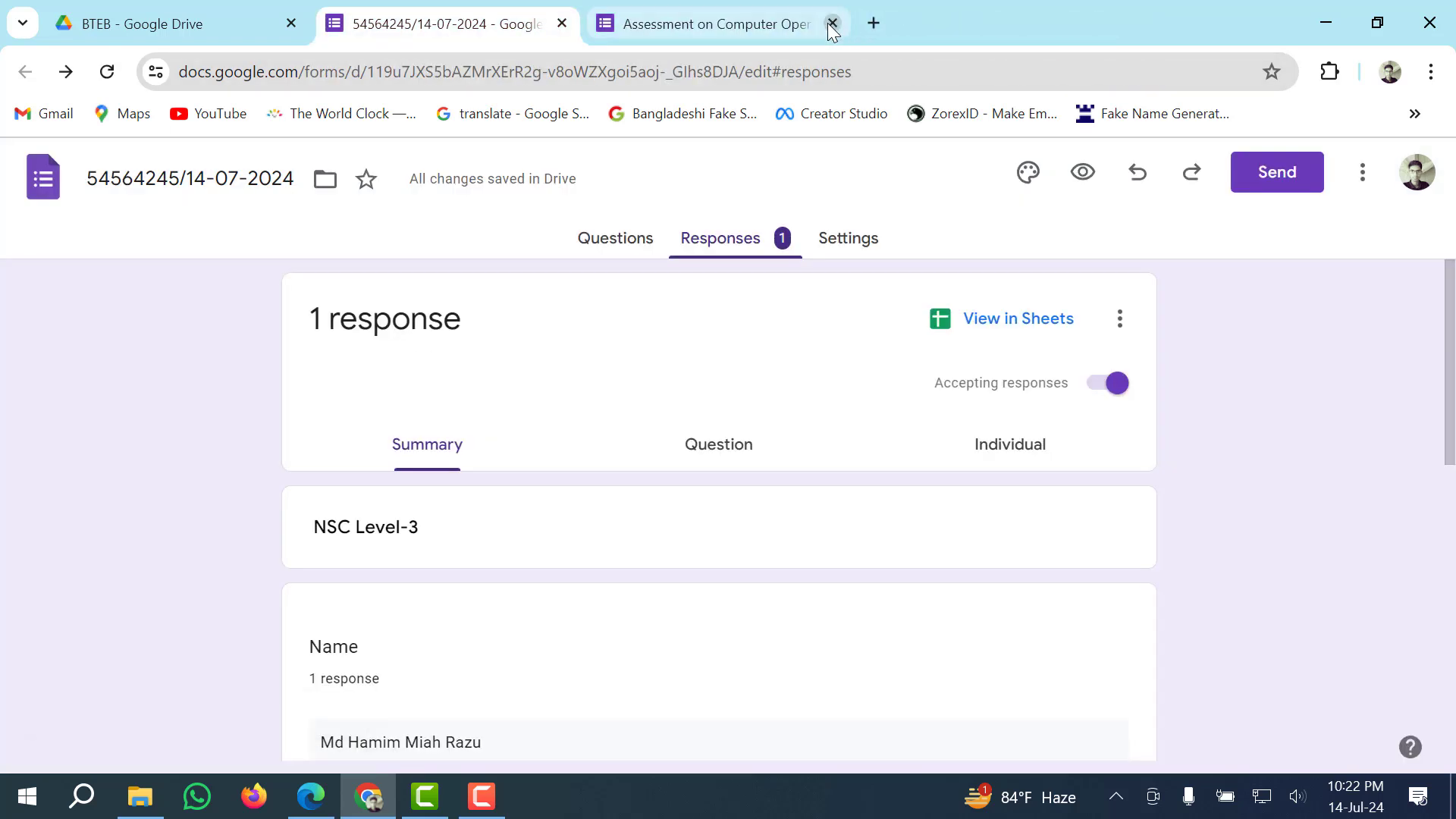
Close the submitted-form tab and return to the form's Questions view.
click(831, 23)
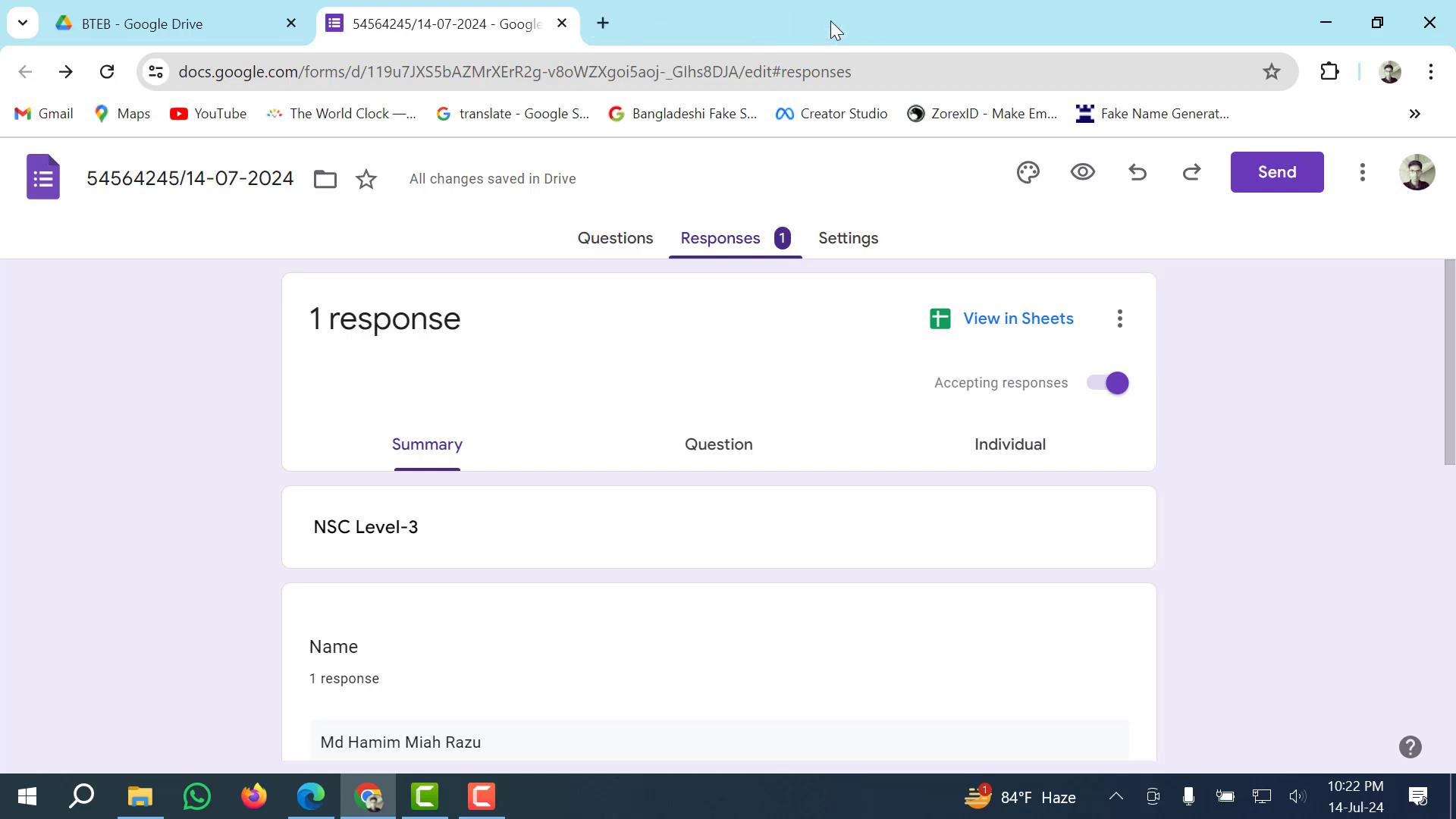
scroll(409, 356, down, 1)
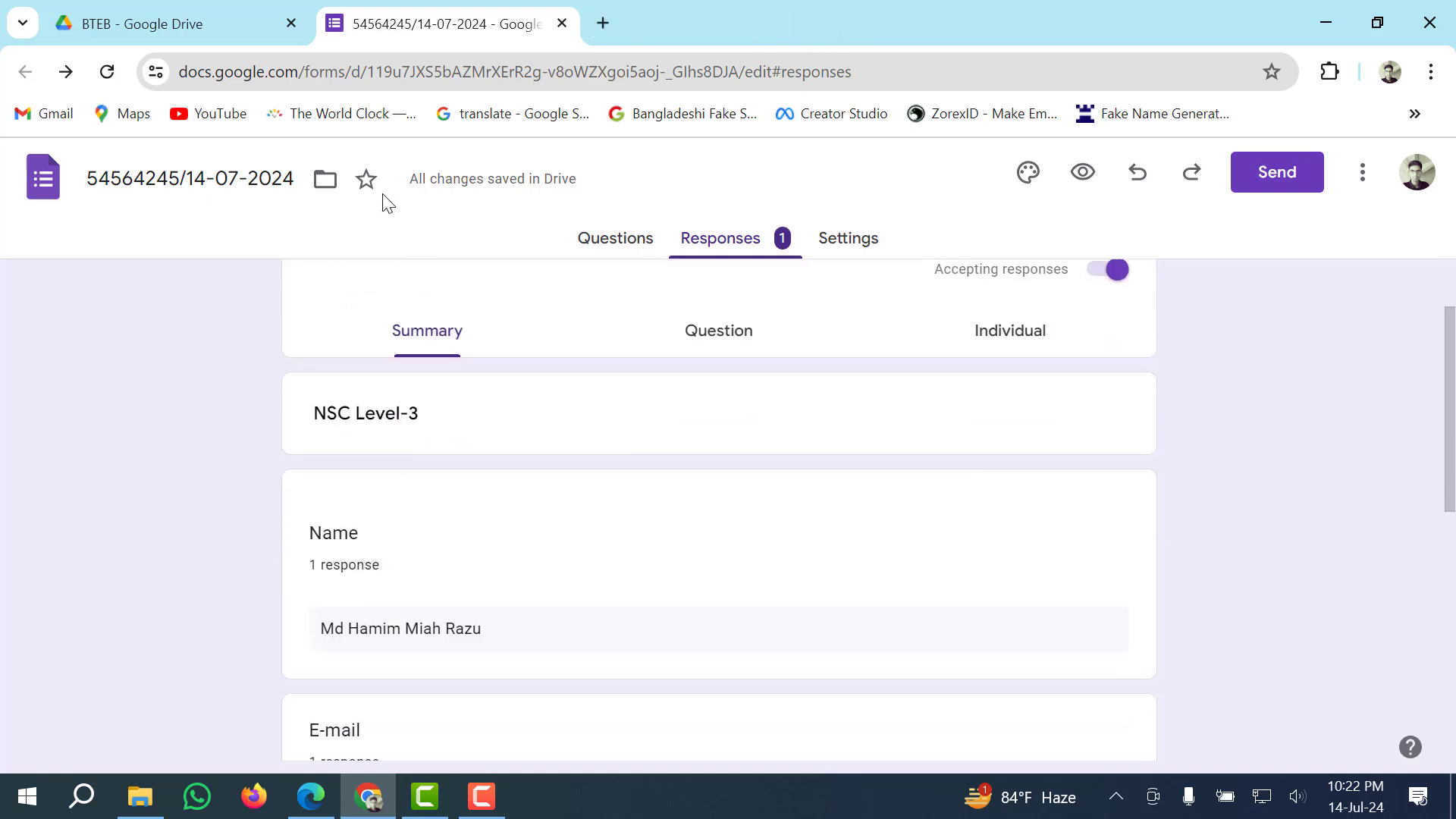
scroll(667, 273, up, 1)
click(603, 239)
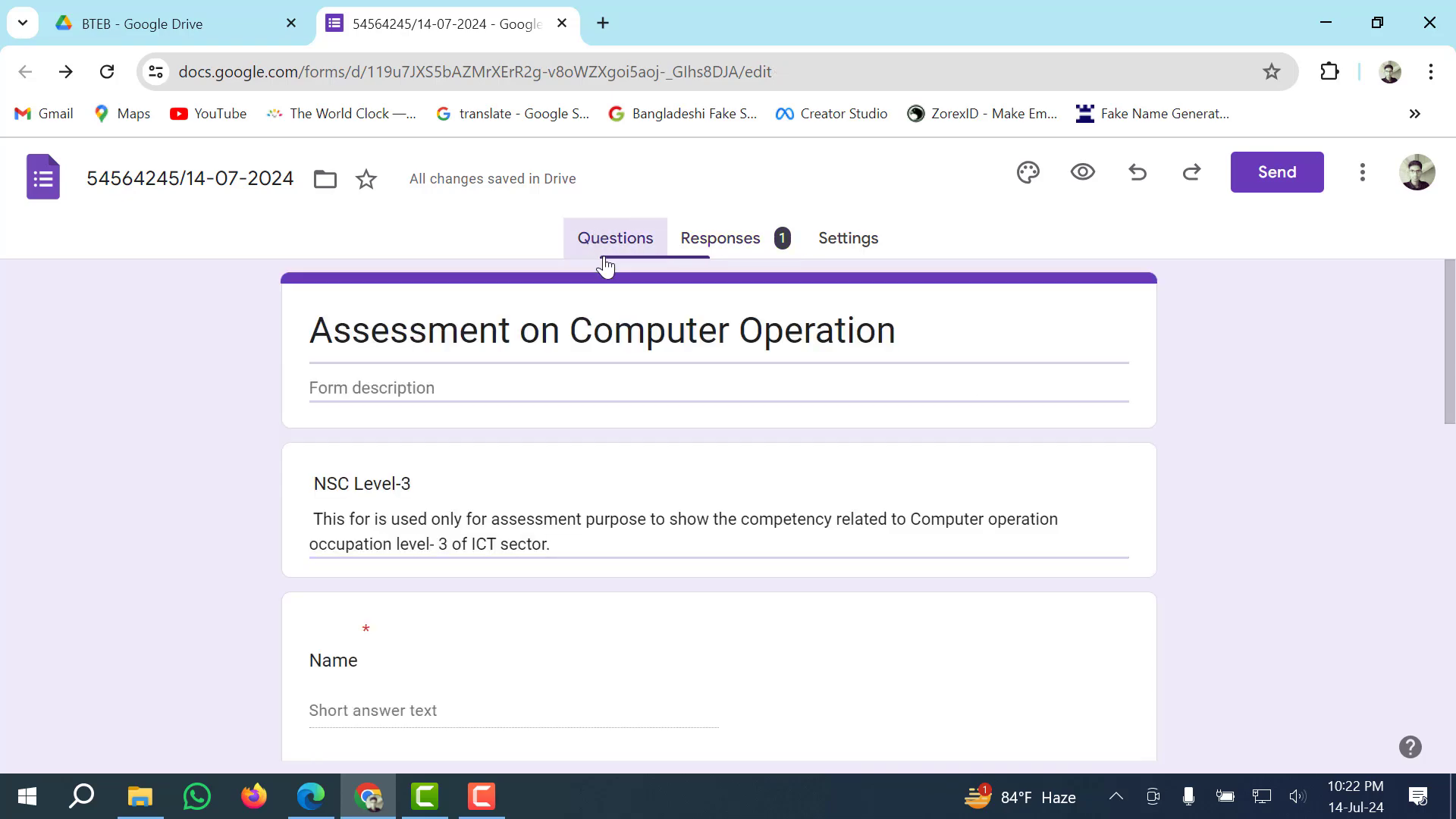
scroll(809, 483, down, 6)
scroll(808, 481, up, 6)
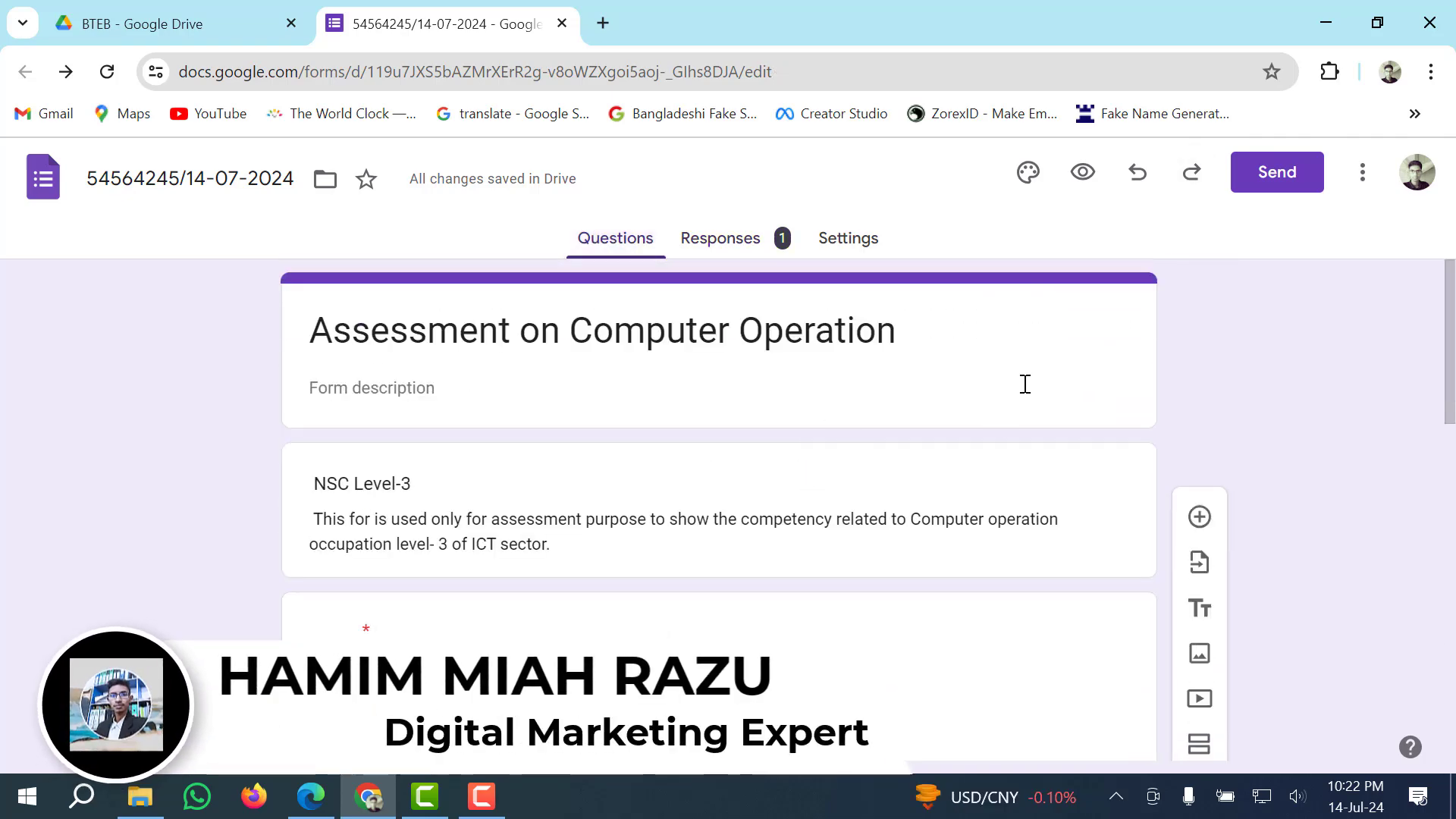
Bring up the Send form dialog showing the shareable viewform link.
click(1276, 175)
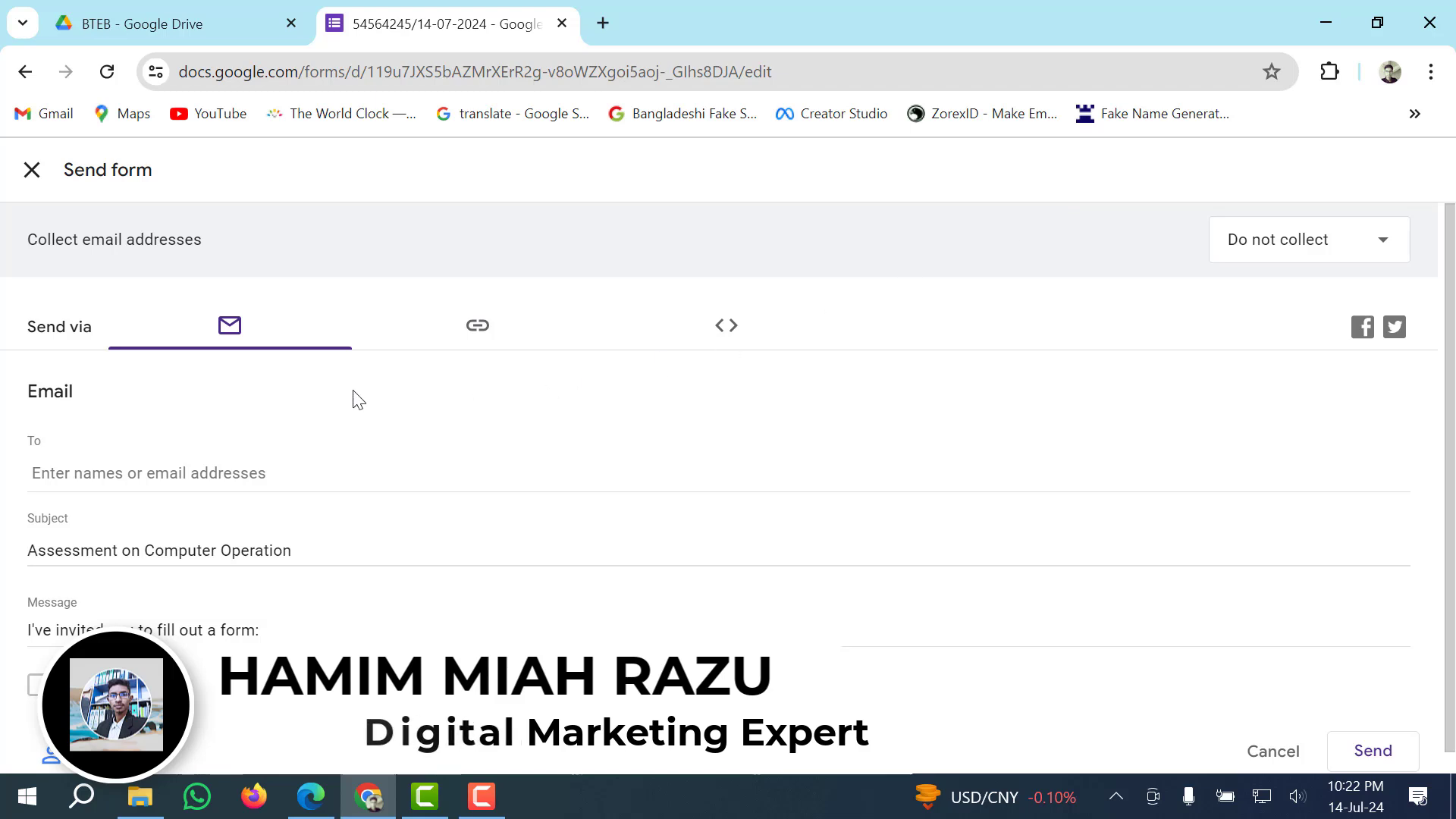
click(251, 328)
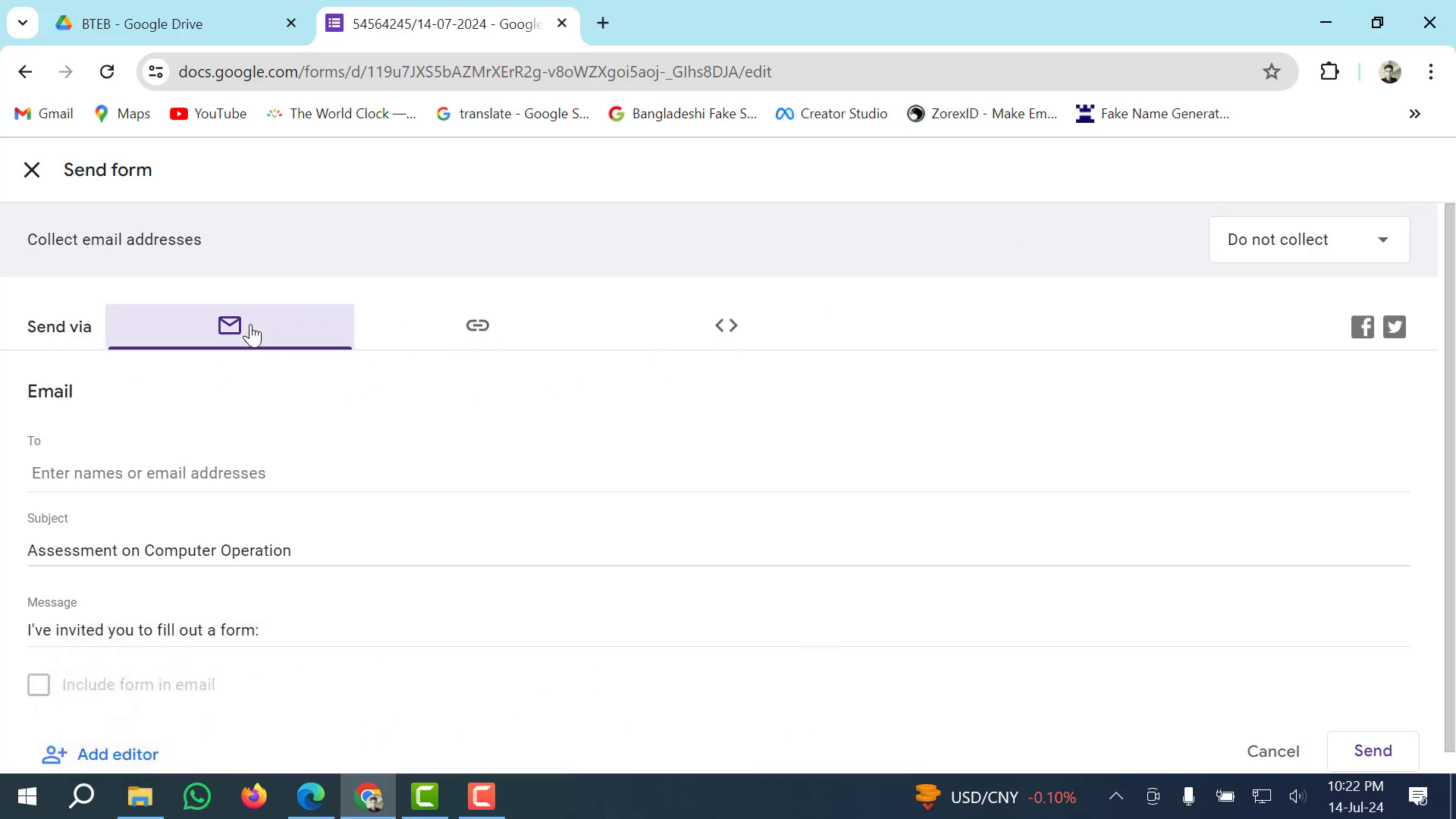
click(484, 334)
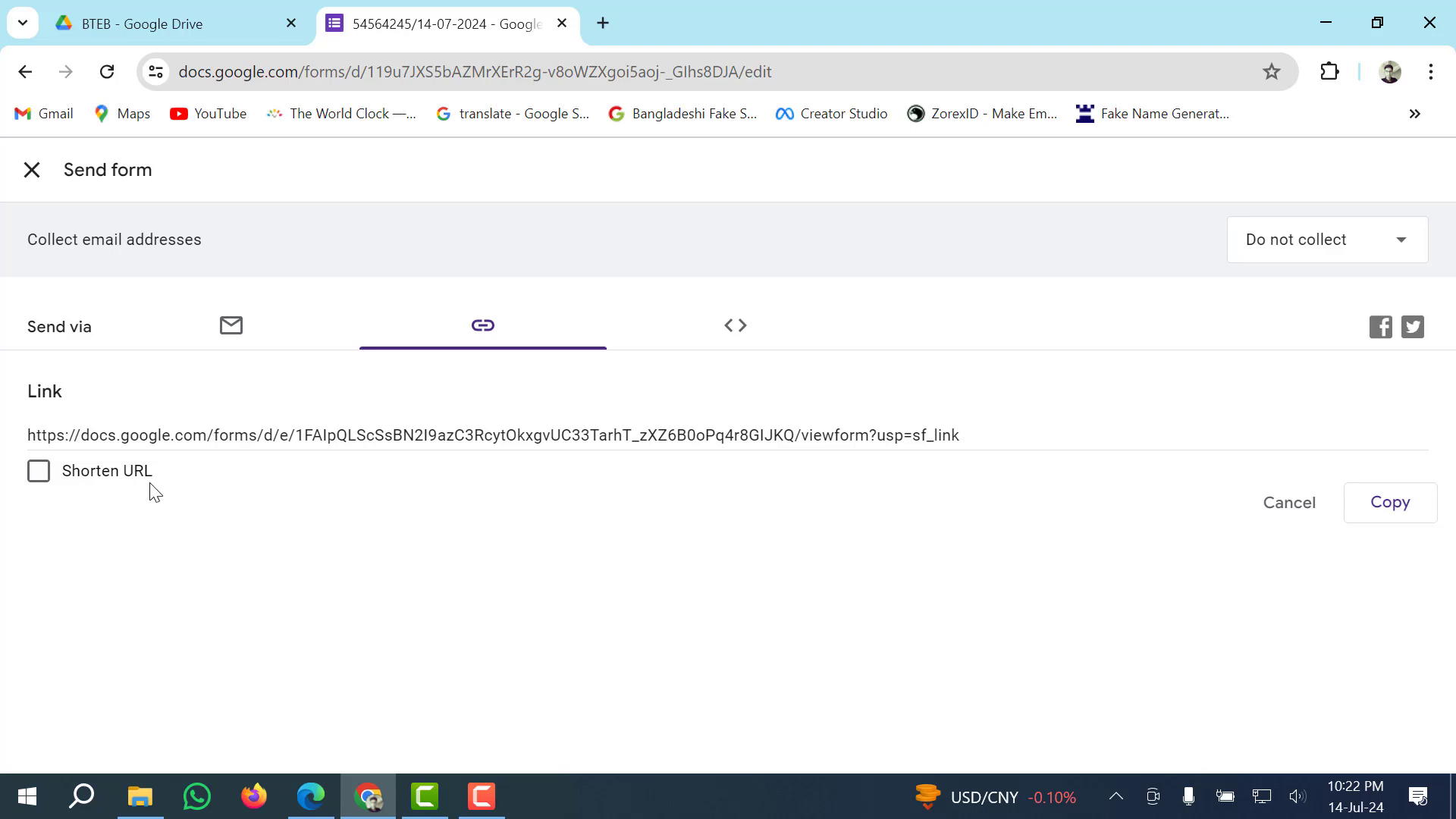
Shorten the share link to forms.gle, copy it, and look at the Email option.
click(38, 472)
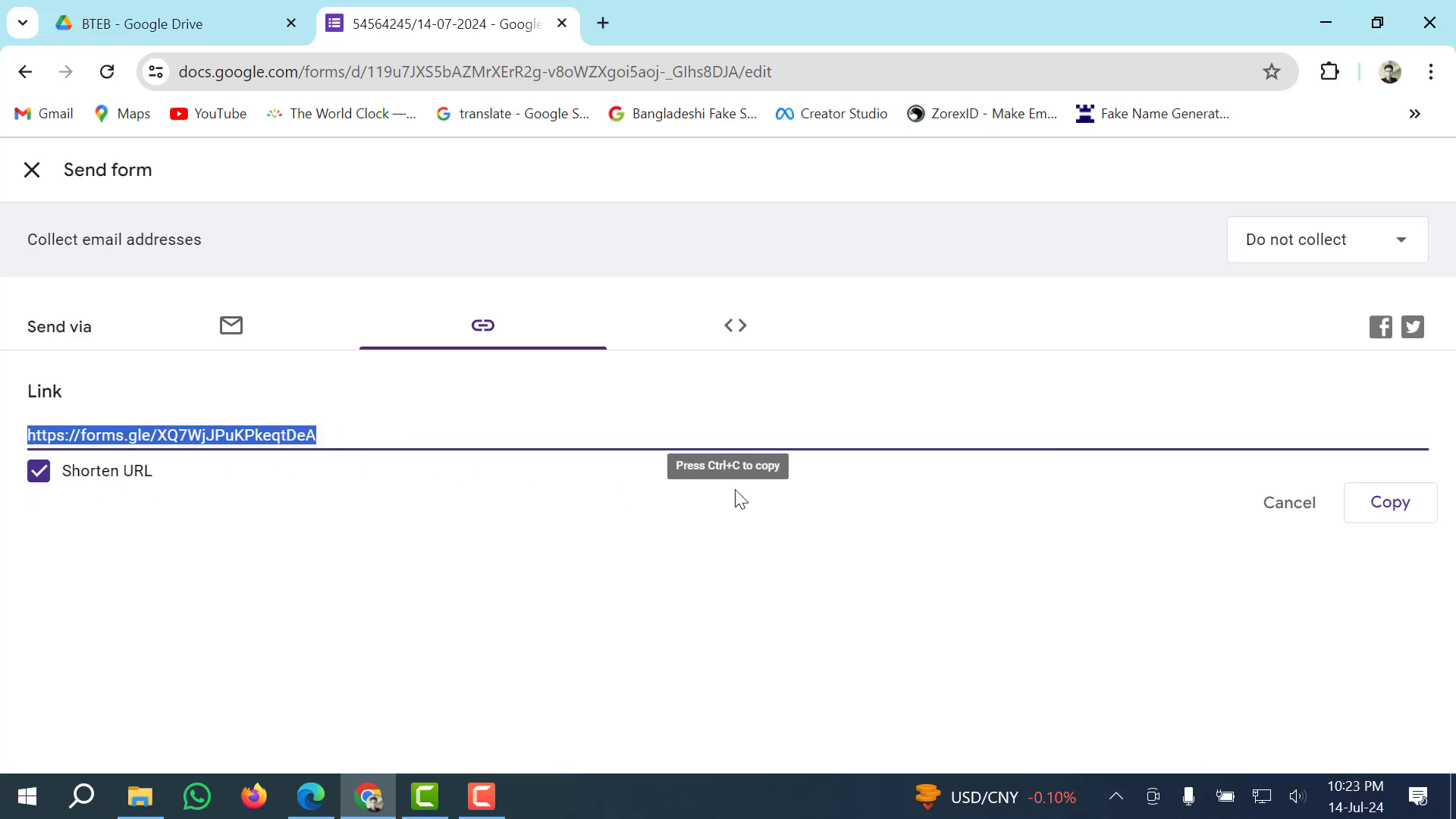
click(1403, 509)
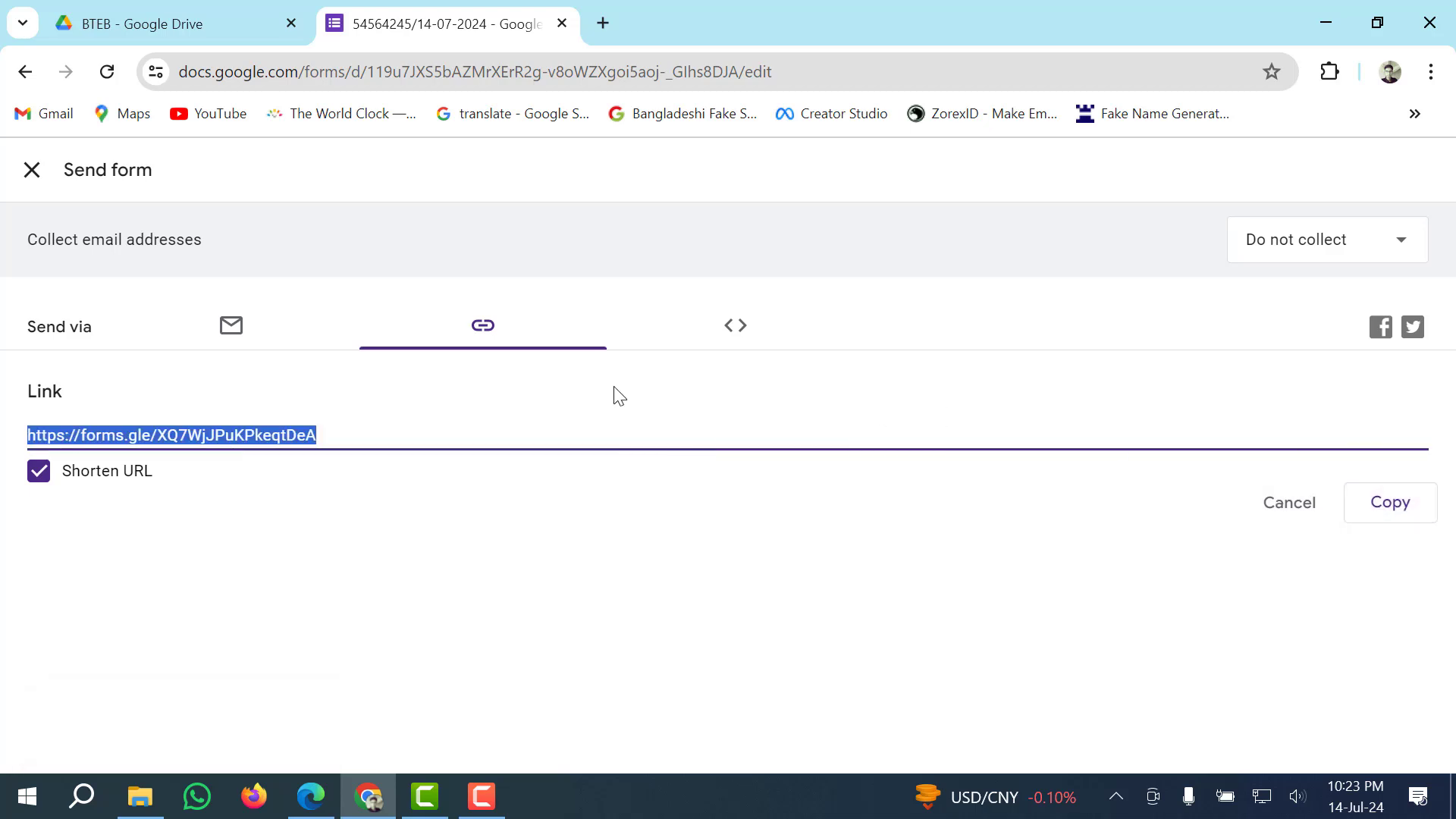
click(216, 338)
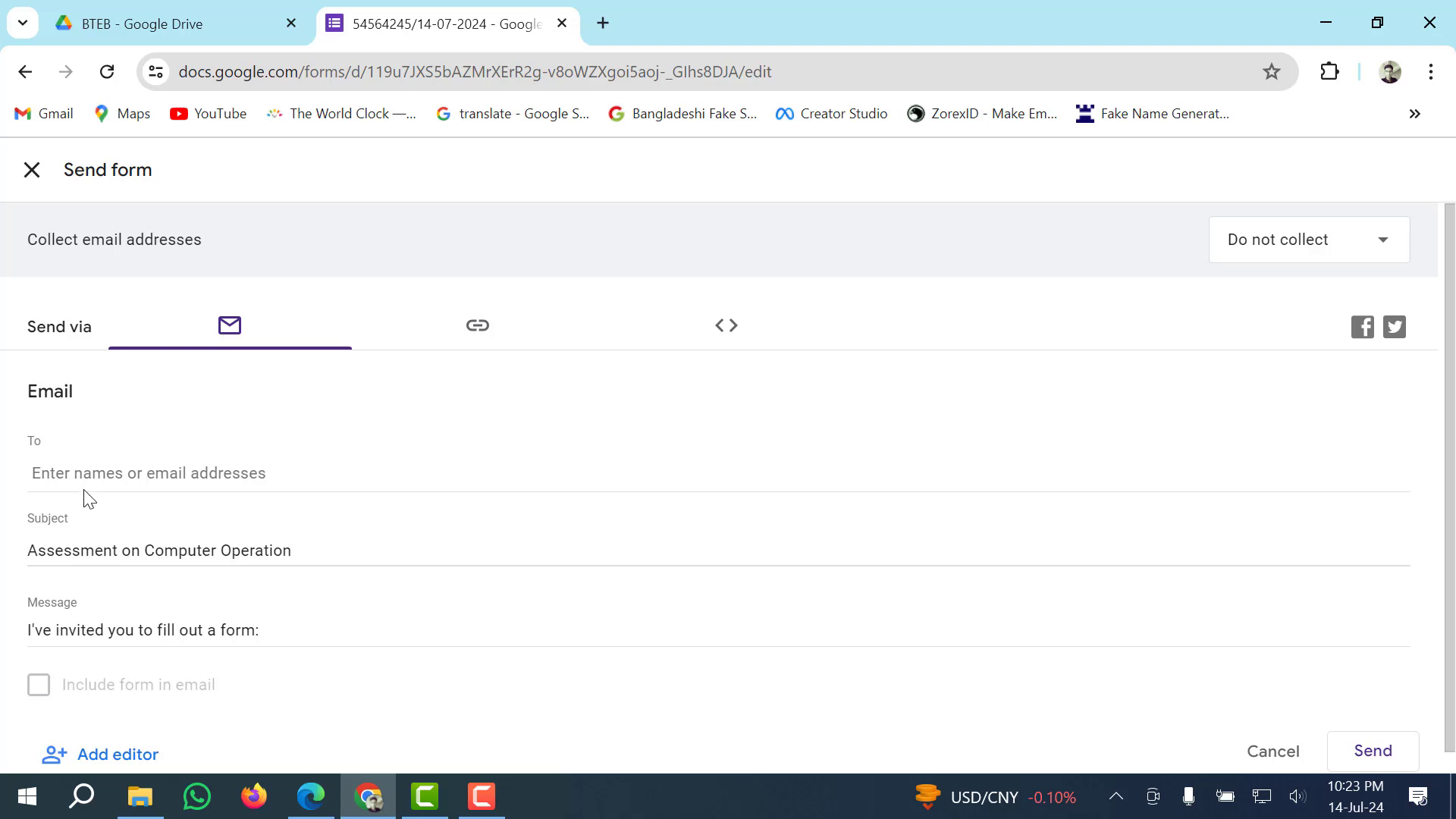
click(79, 476)
click(245, 324)
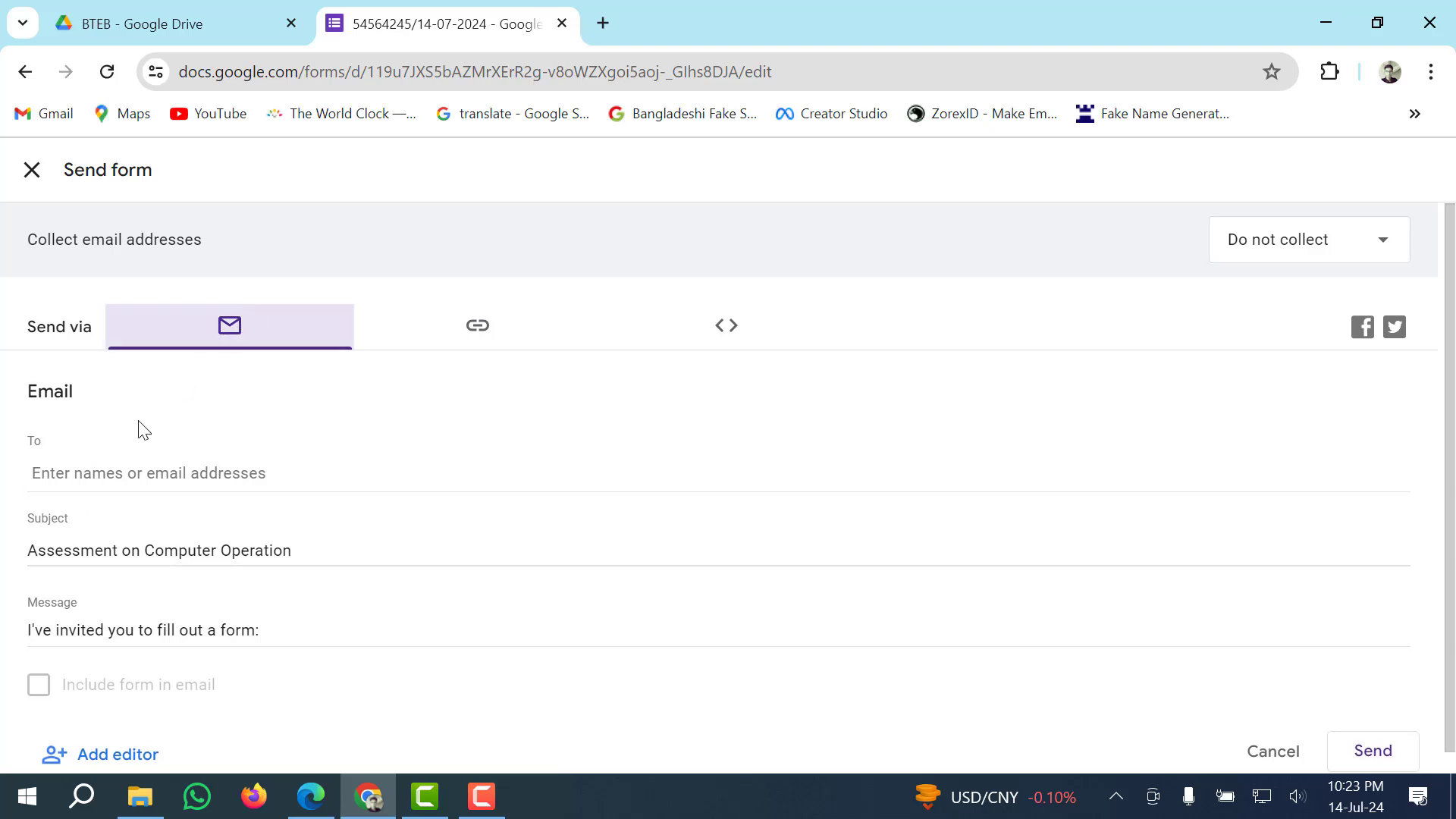
click(63, 475)
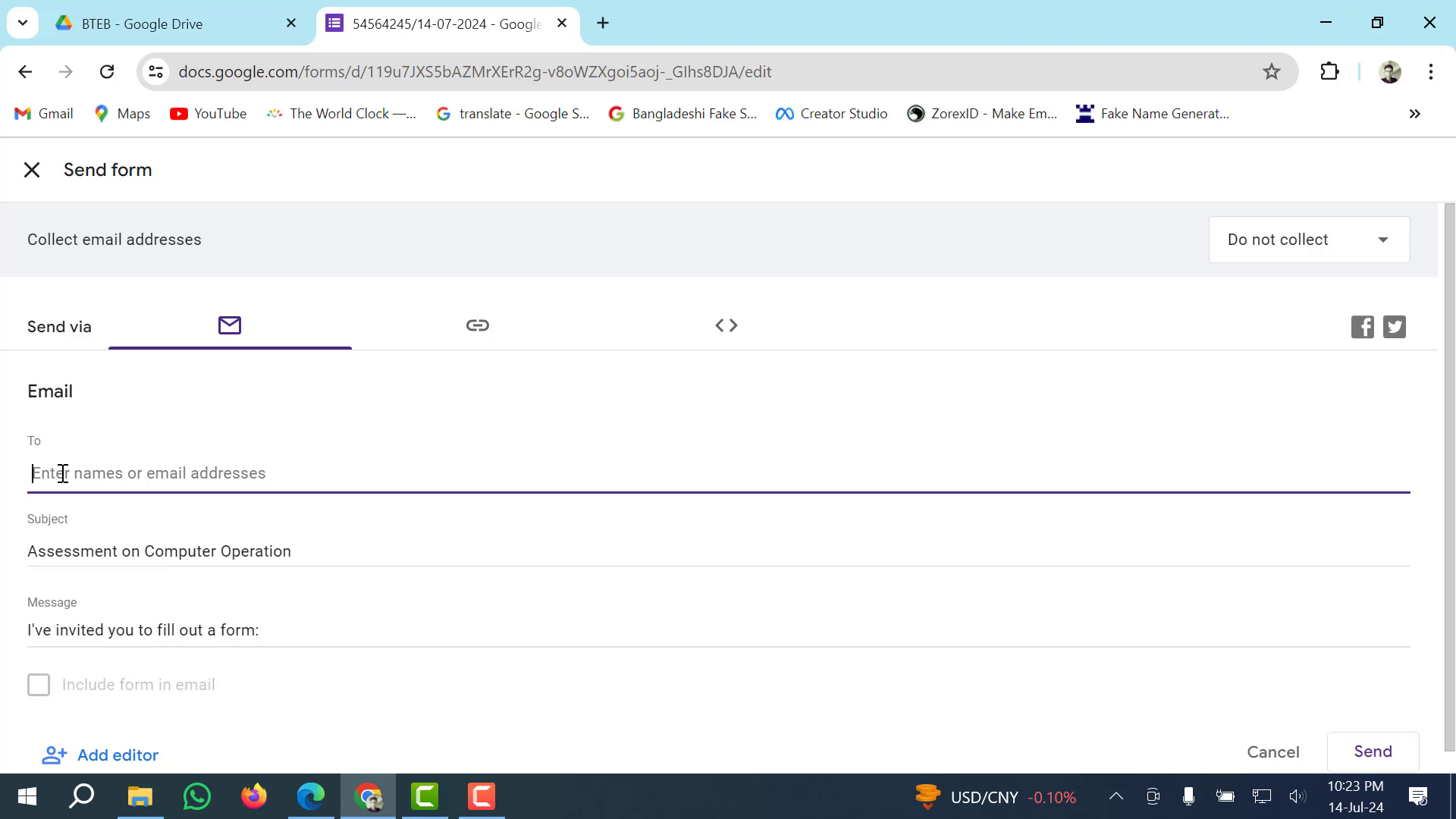
Check the Embed option, then copy the short forms.gle link again.
scroll(231, 545, down, 1)
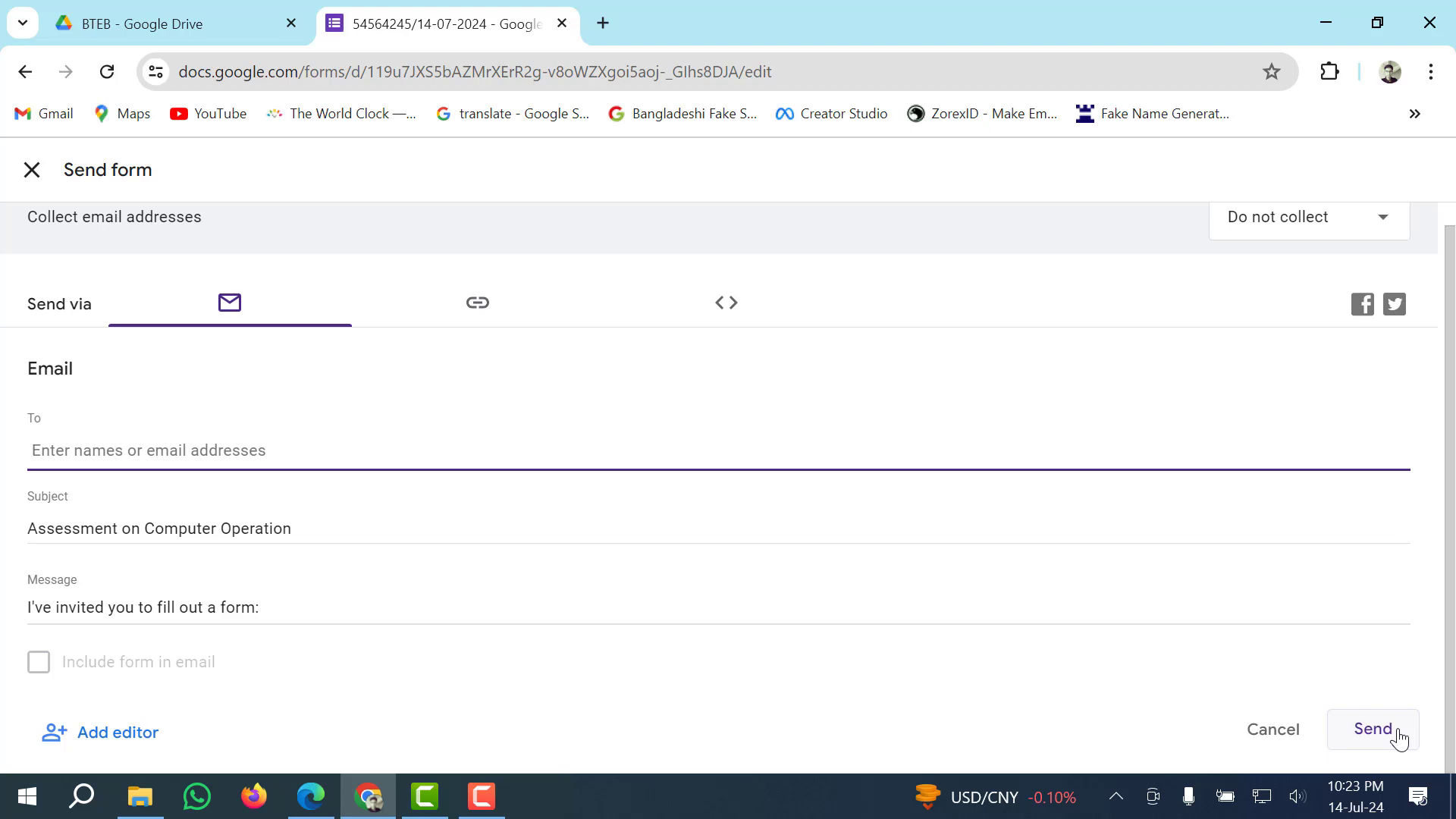
click(726, 302)
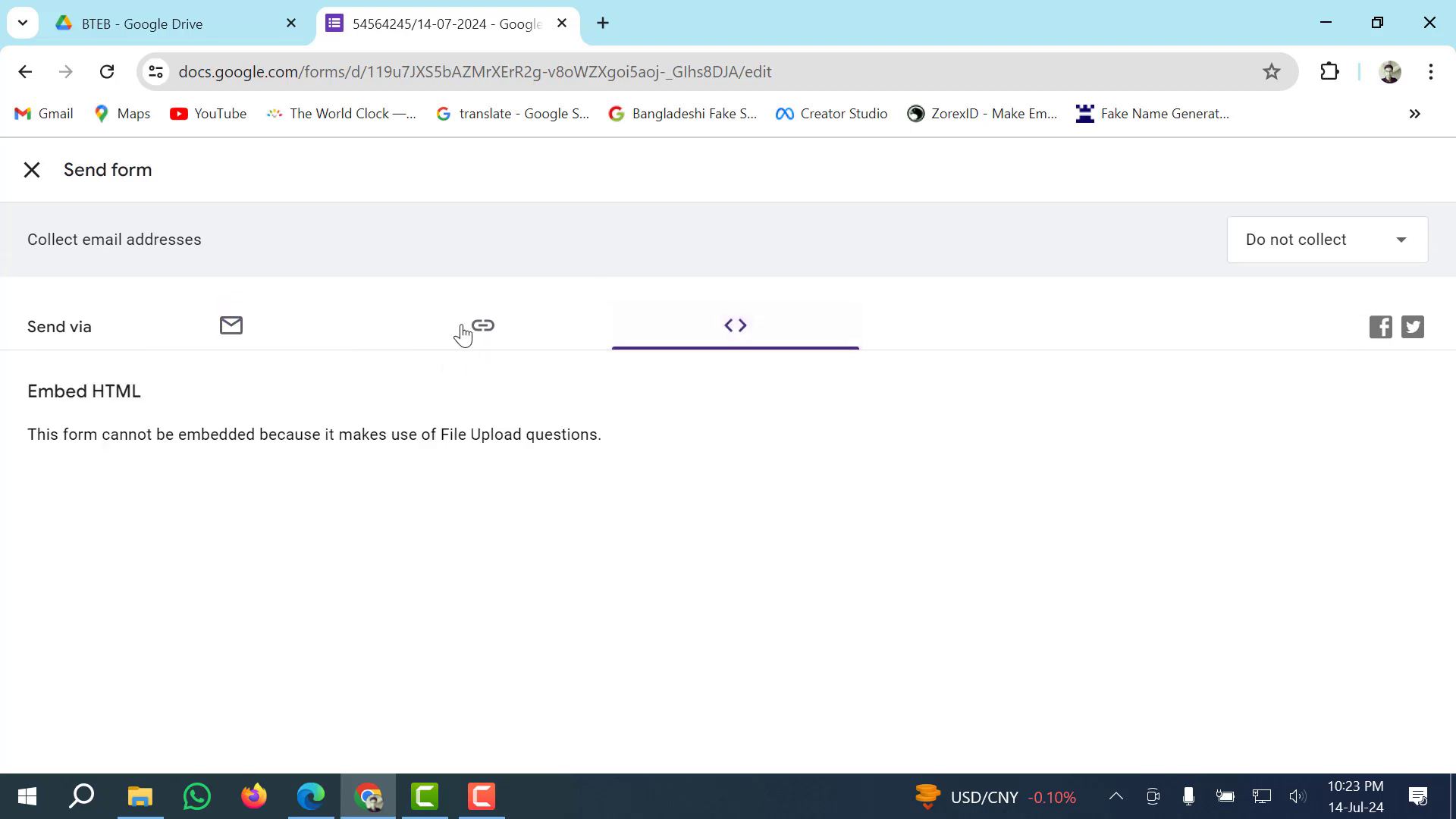
click(464, 331)
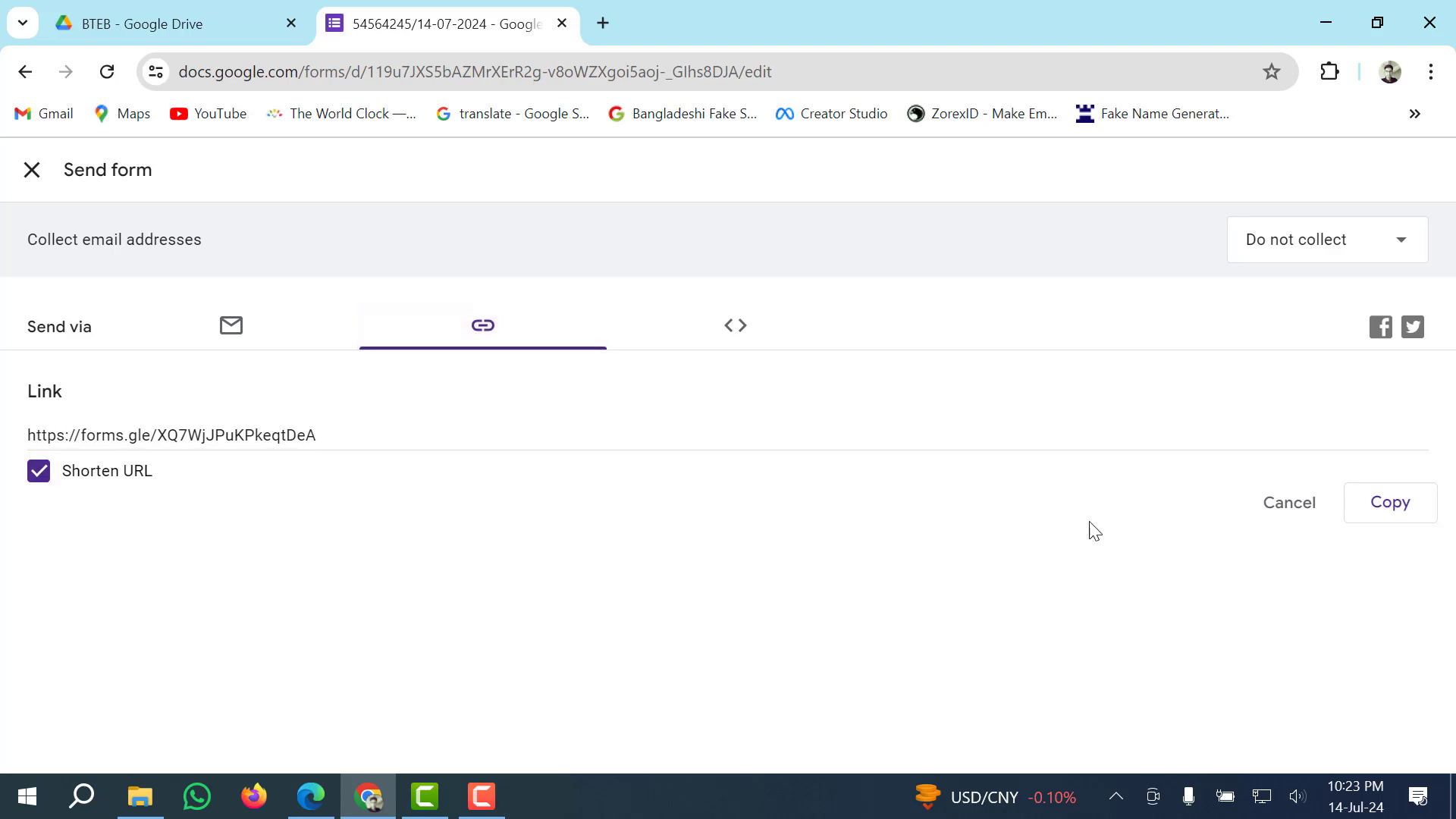
click(1384, 504)
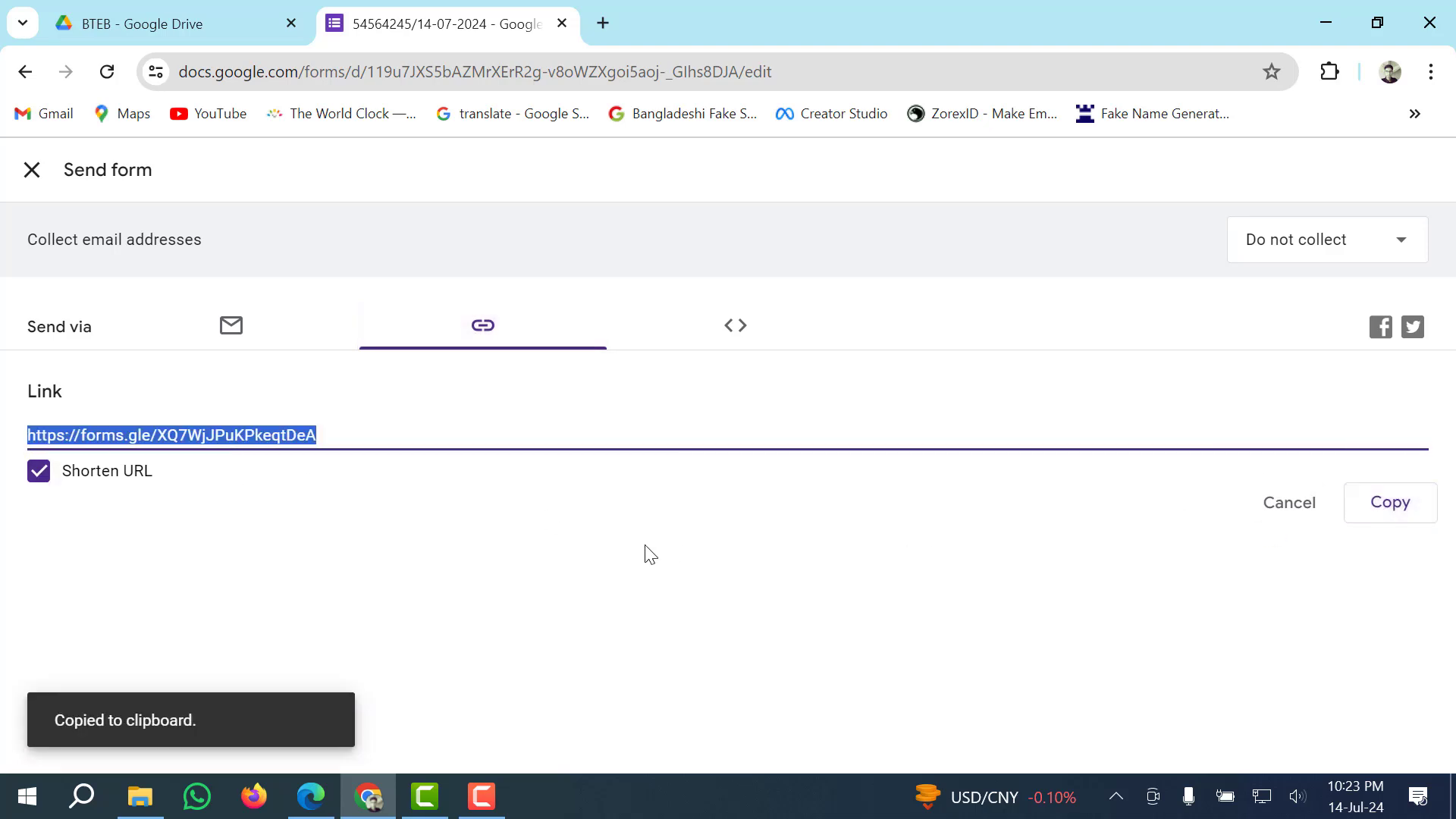